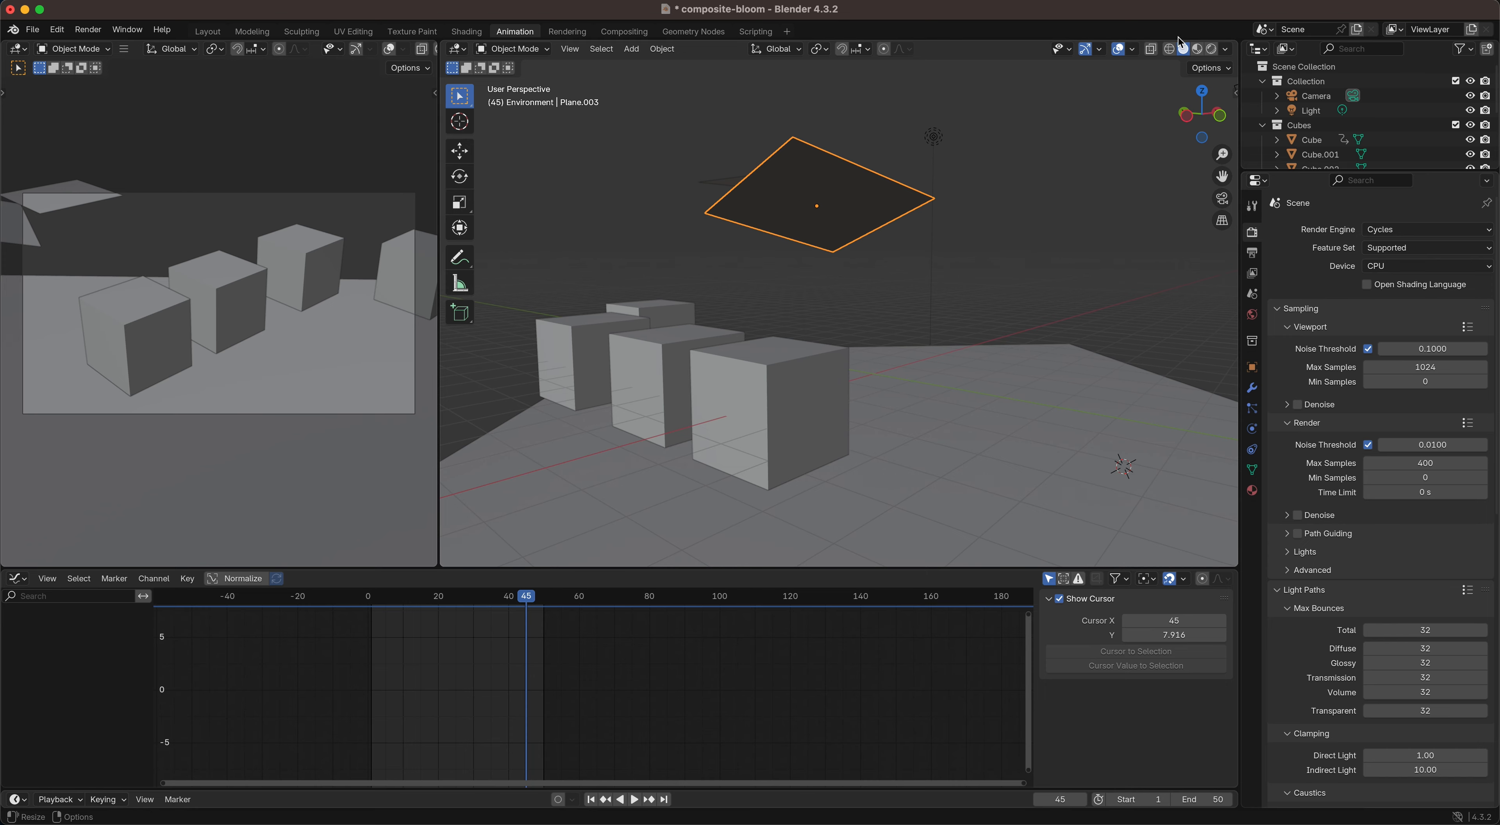
Step: Show the 3D viewport in rendered shading and move the playhead to frame 15
click(1212, 49)
scroll(830, 336, up, 10)
scroll(830, 337, right, 10)
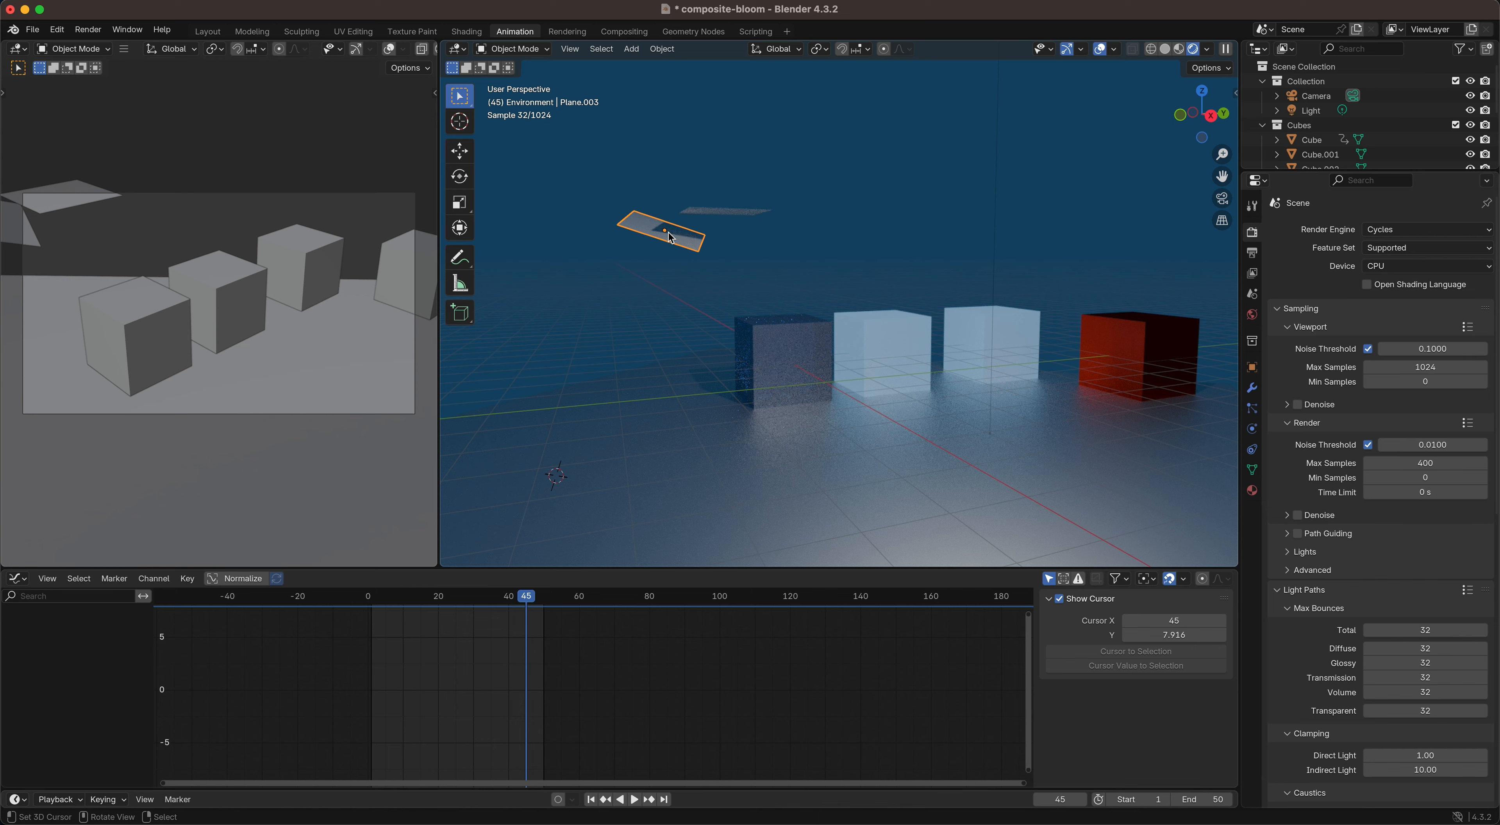
drag(530, 602, 424, 619)
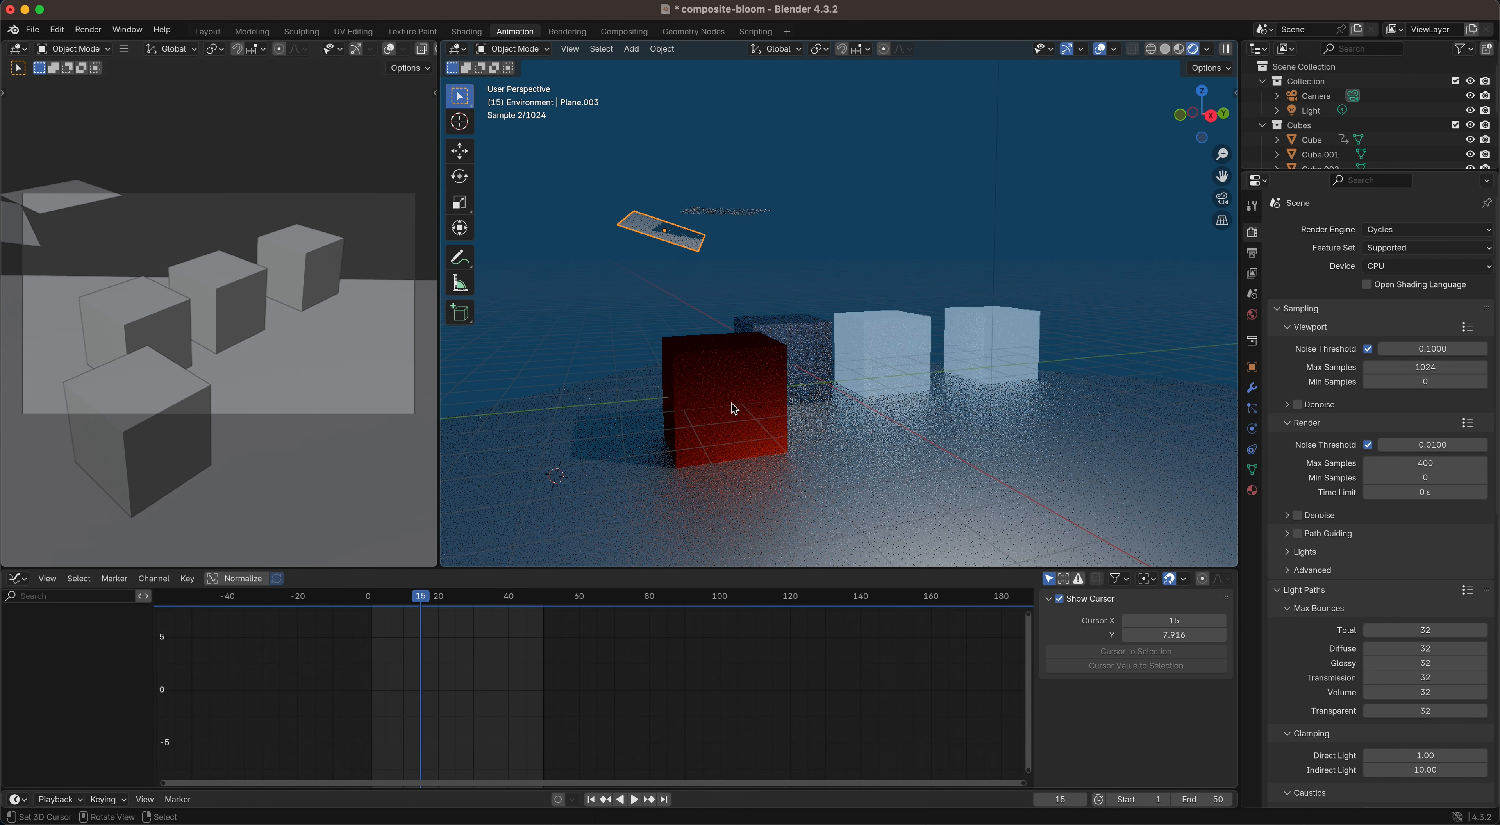
Step: Examine the dark reflective cube and the pale cube beside it in the rendered view
click(801, 336)
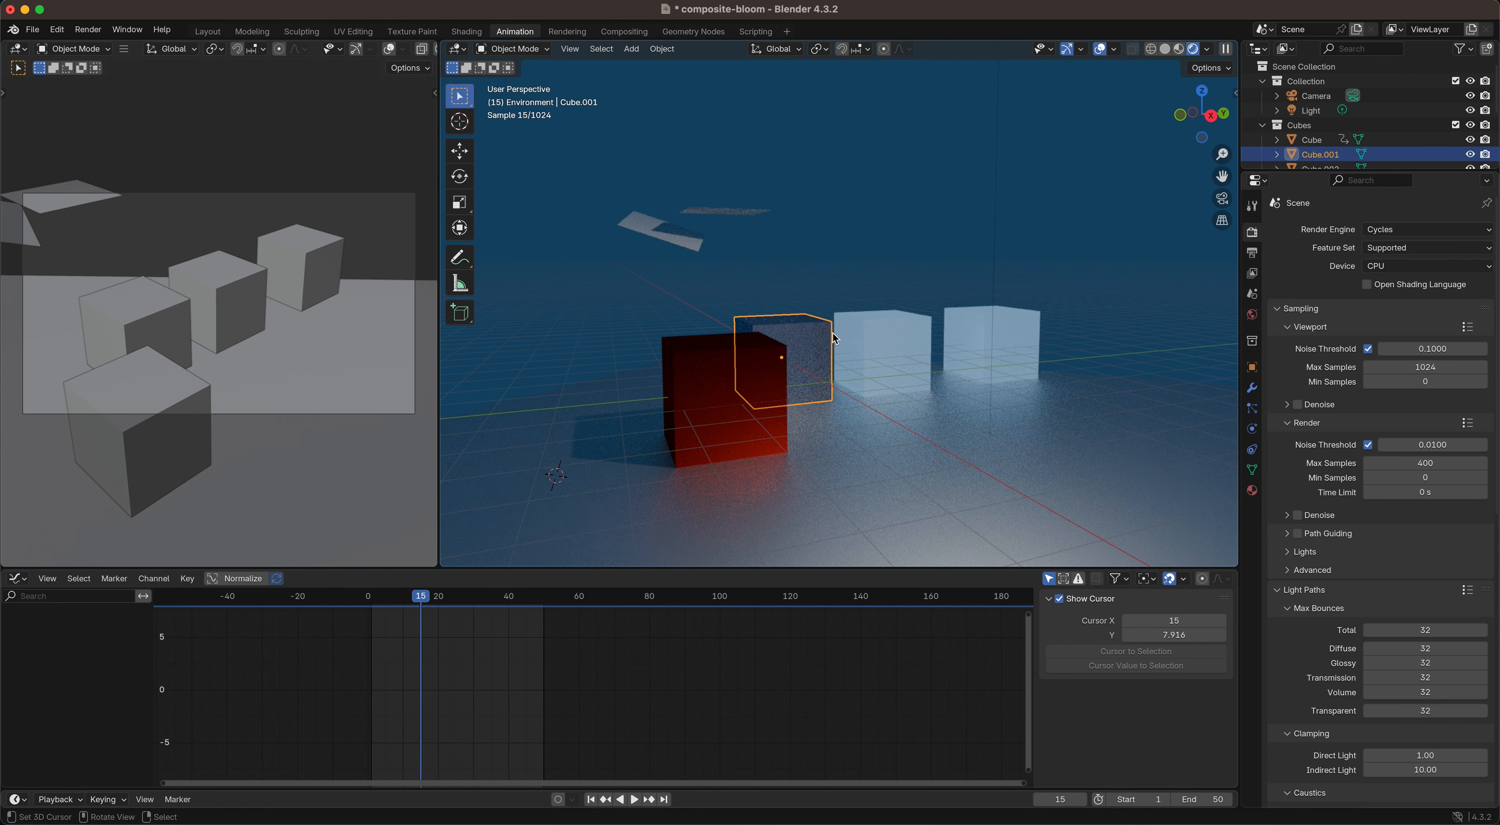
click(889, 338)
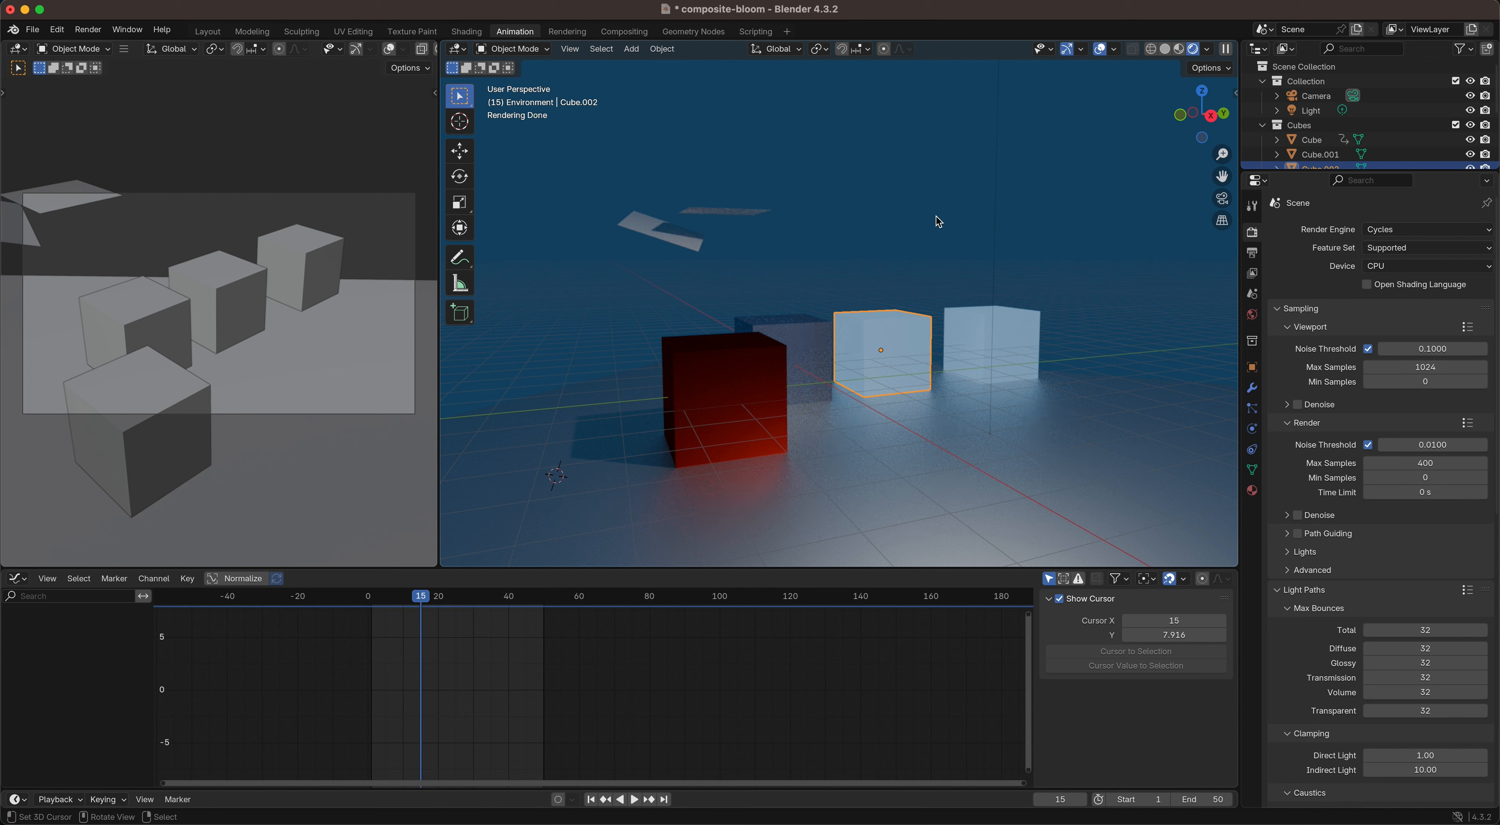
scroll(1308, 131, down, 4)
scroll(1308, 131, up, 4)
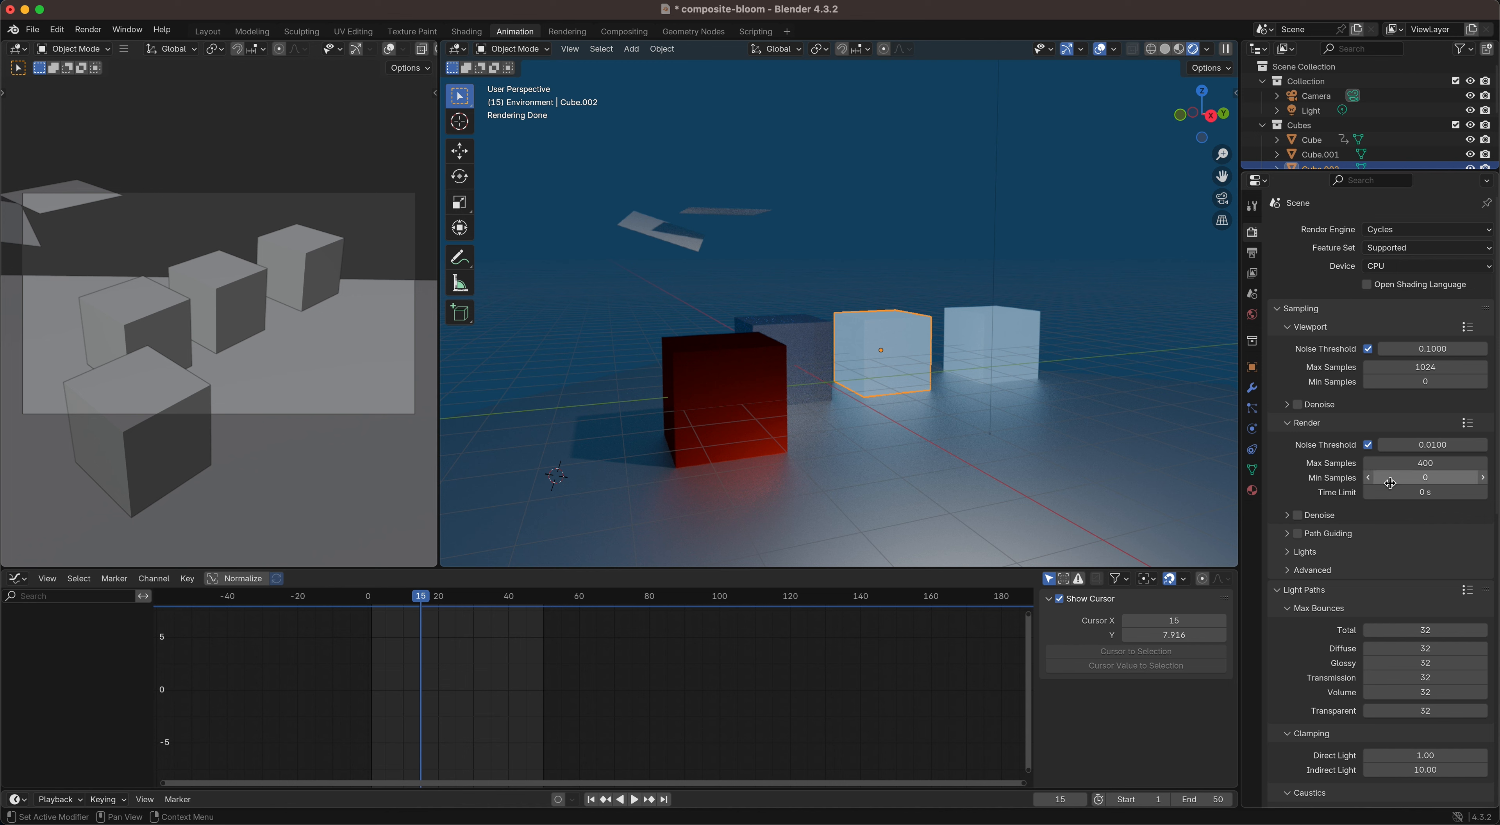
Step: Set the render output file format to OpenEXR MultiLayer
click(1251, 255)
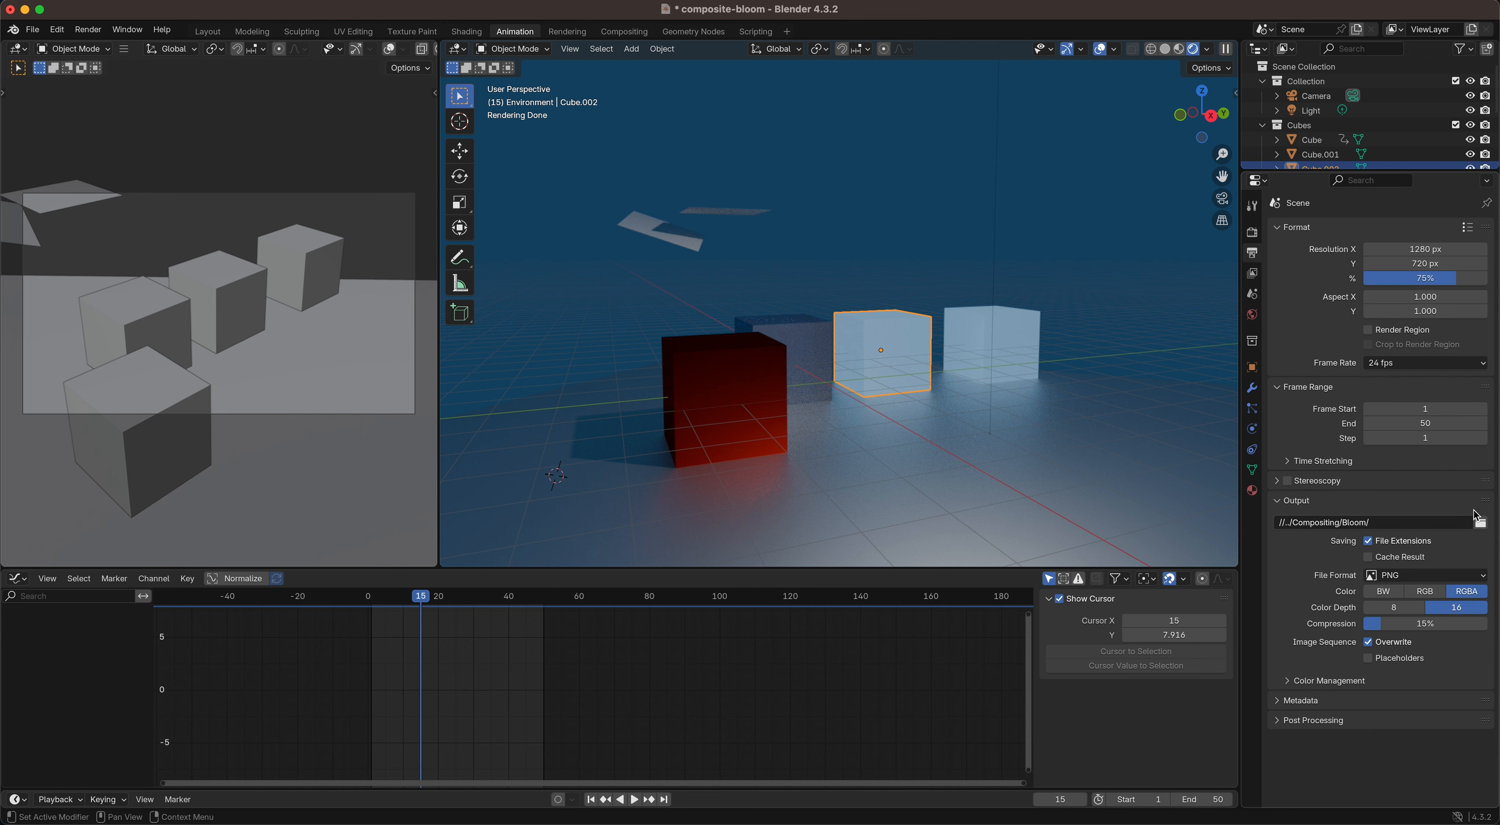
click(1426, 575)
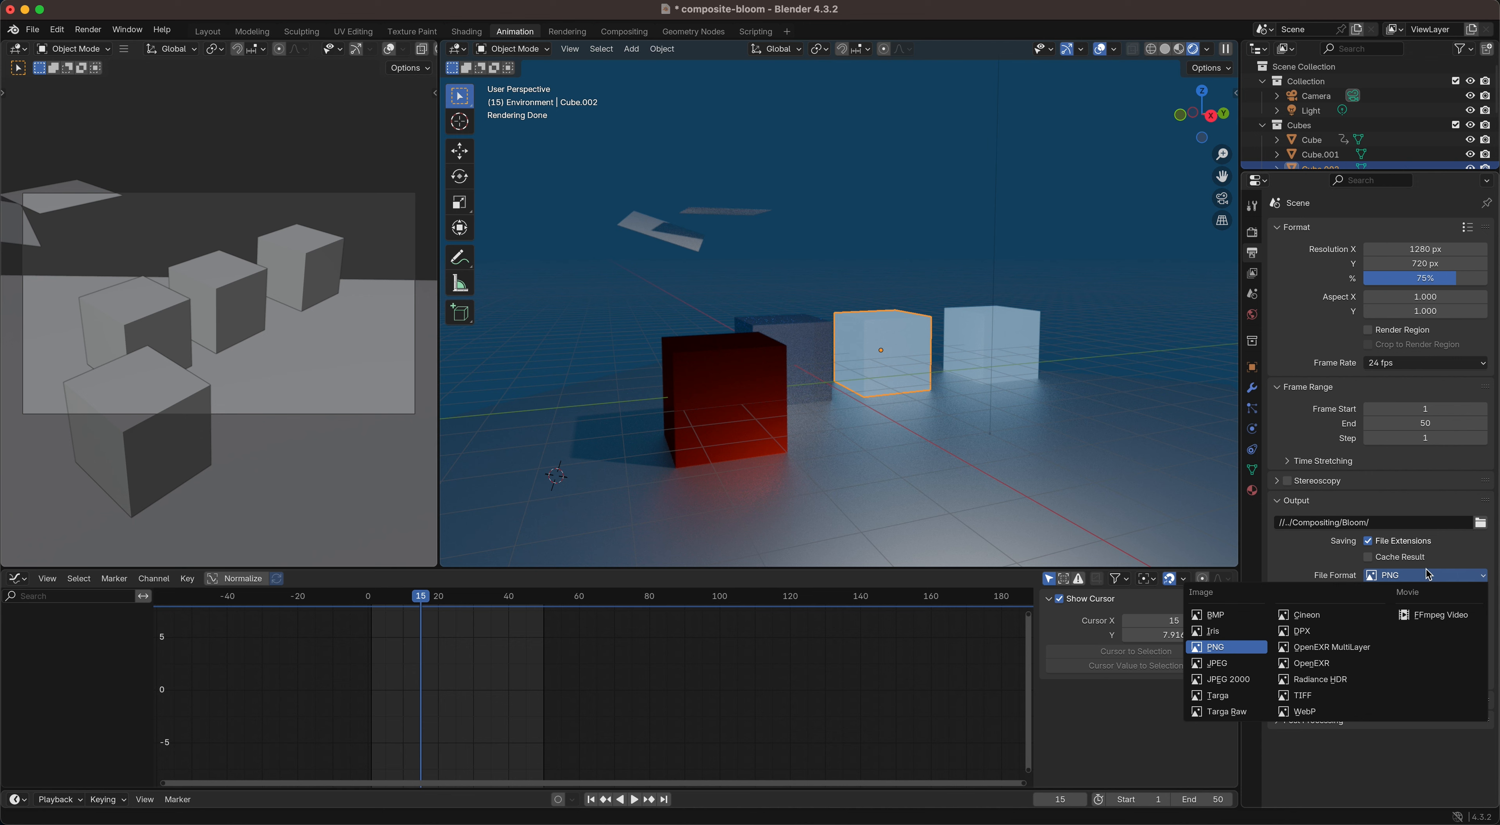
click(1328, 648)
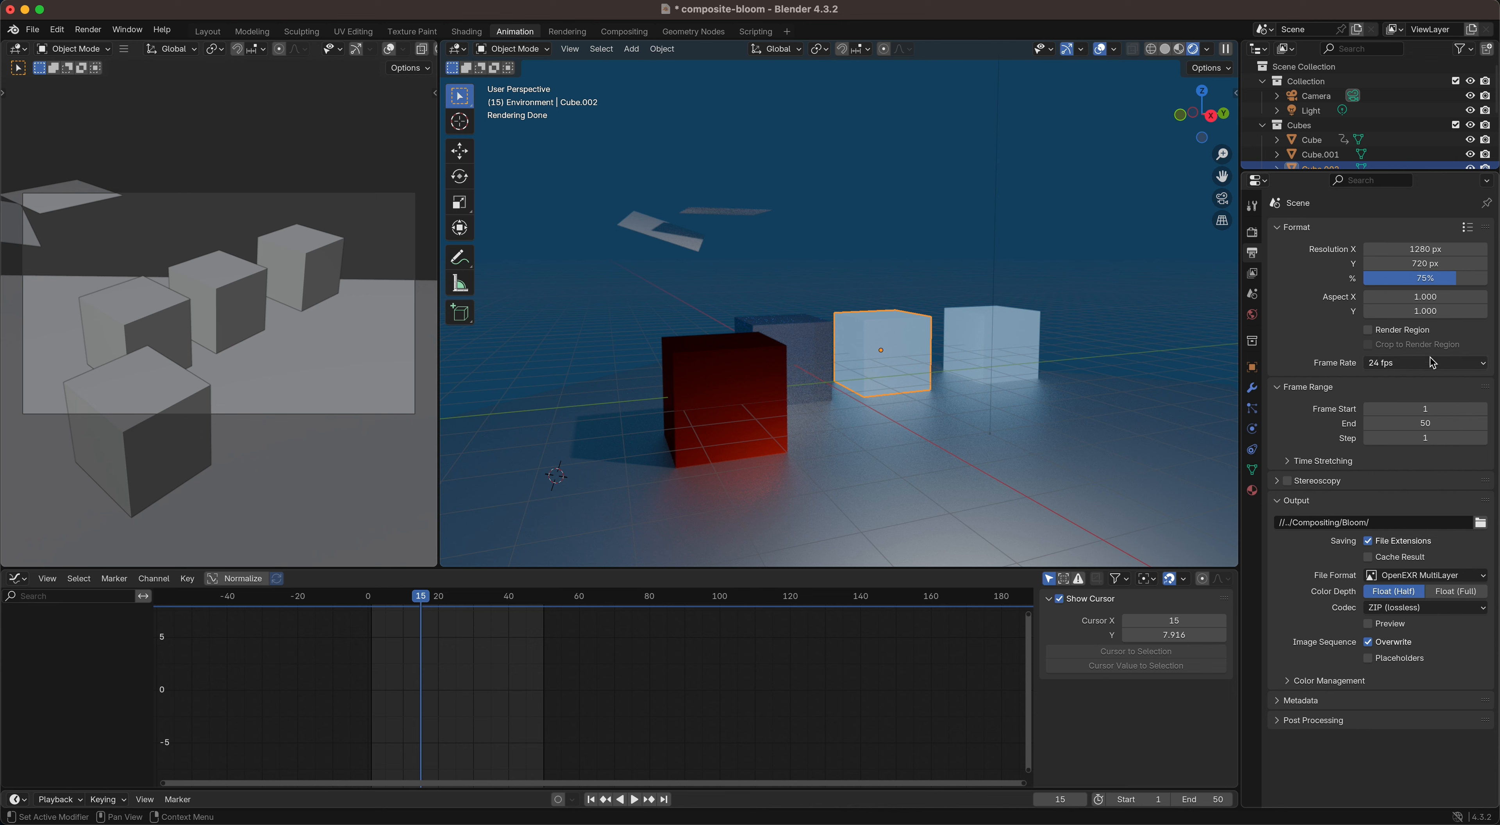
Step: Enable the Emission light pass for the view layer
click(1255, 277)
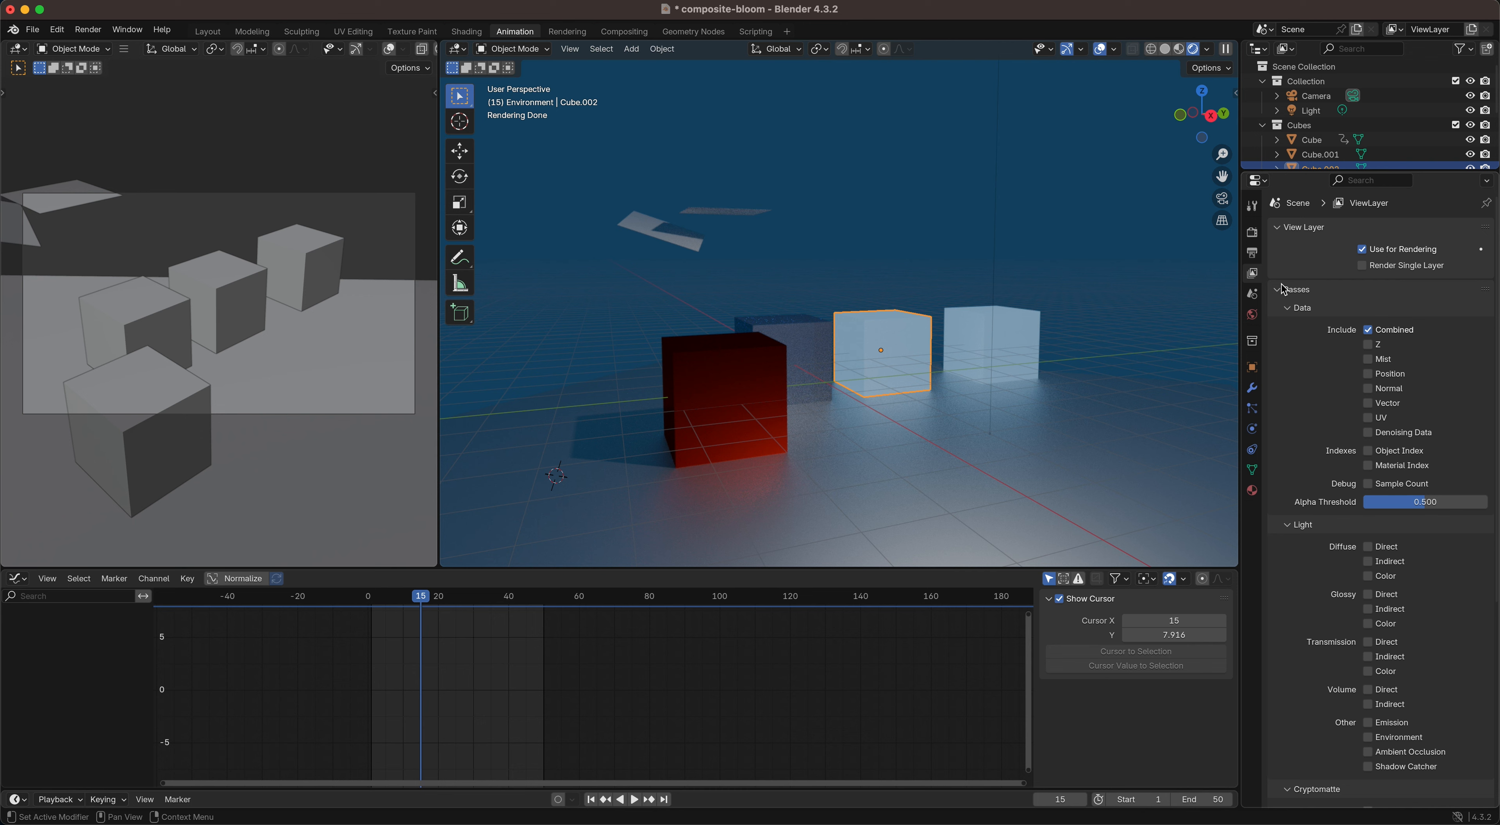
click(1400, 30)
click(1401, 31)
click(1407, 723)
Step: Limit the output frame range to a single frame by setting both start and end to 15
click(1253, 255)
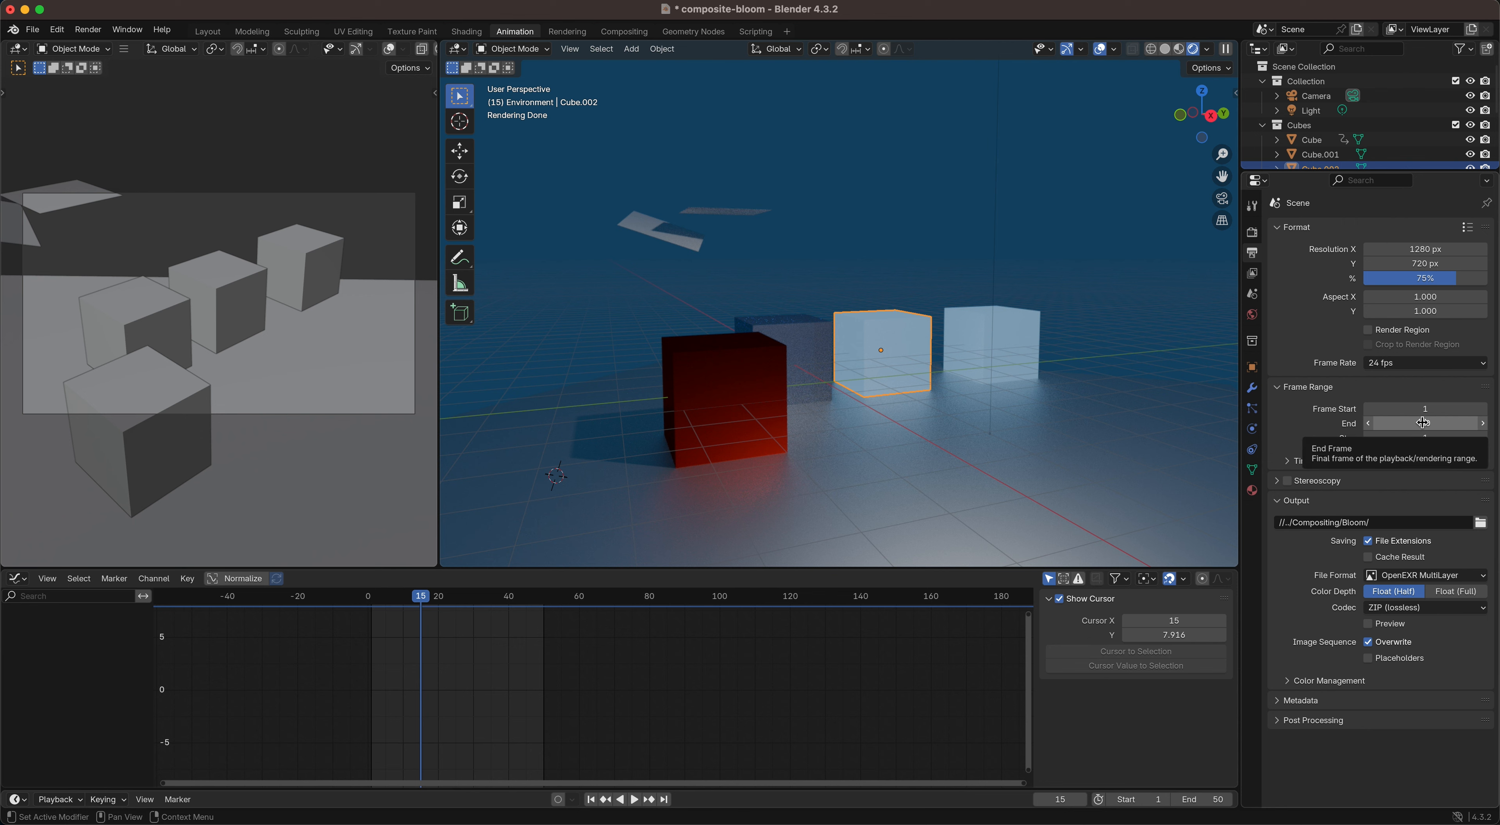
click(1385, 409)
text(15)
key(Return)
click(1407, 436)
click(1377, 422)
text(15)
key(Return)
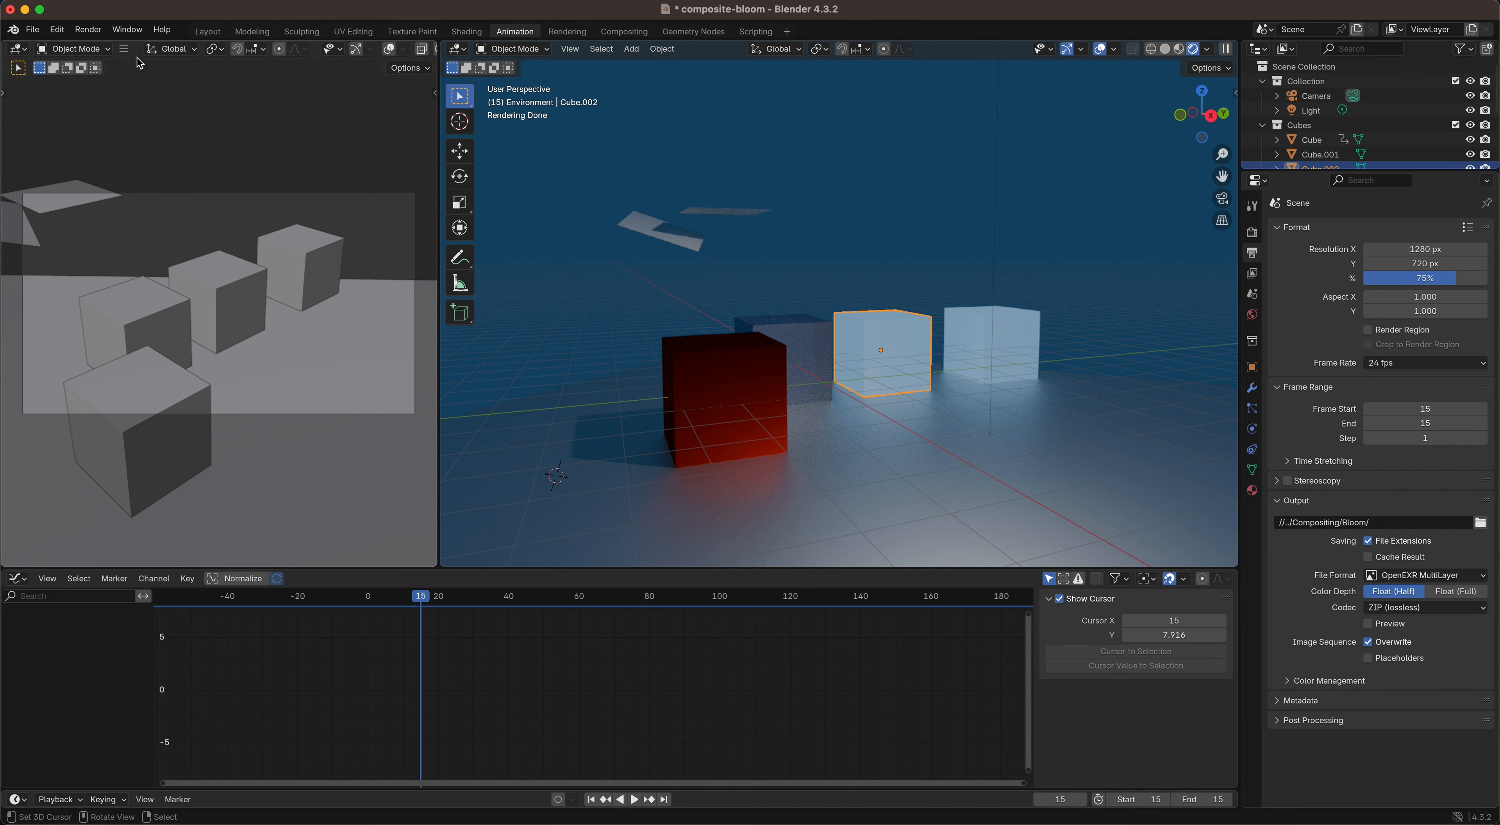
Step: Render the animation range to the output folder and save the project file
click(78, 32)
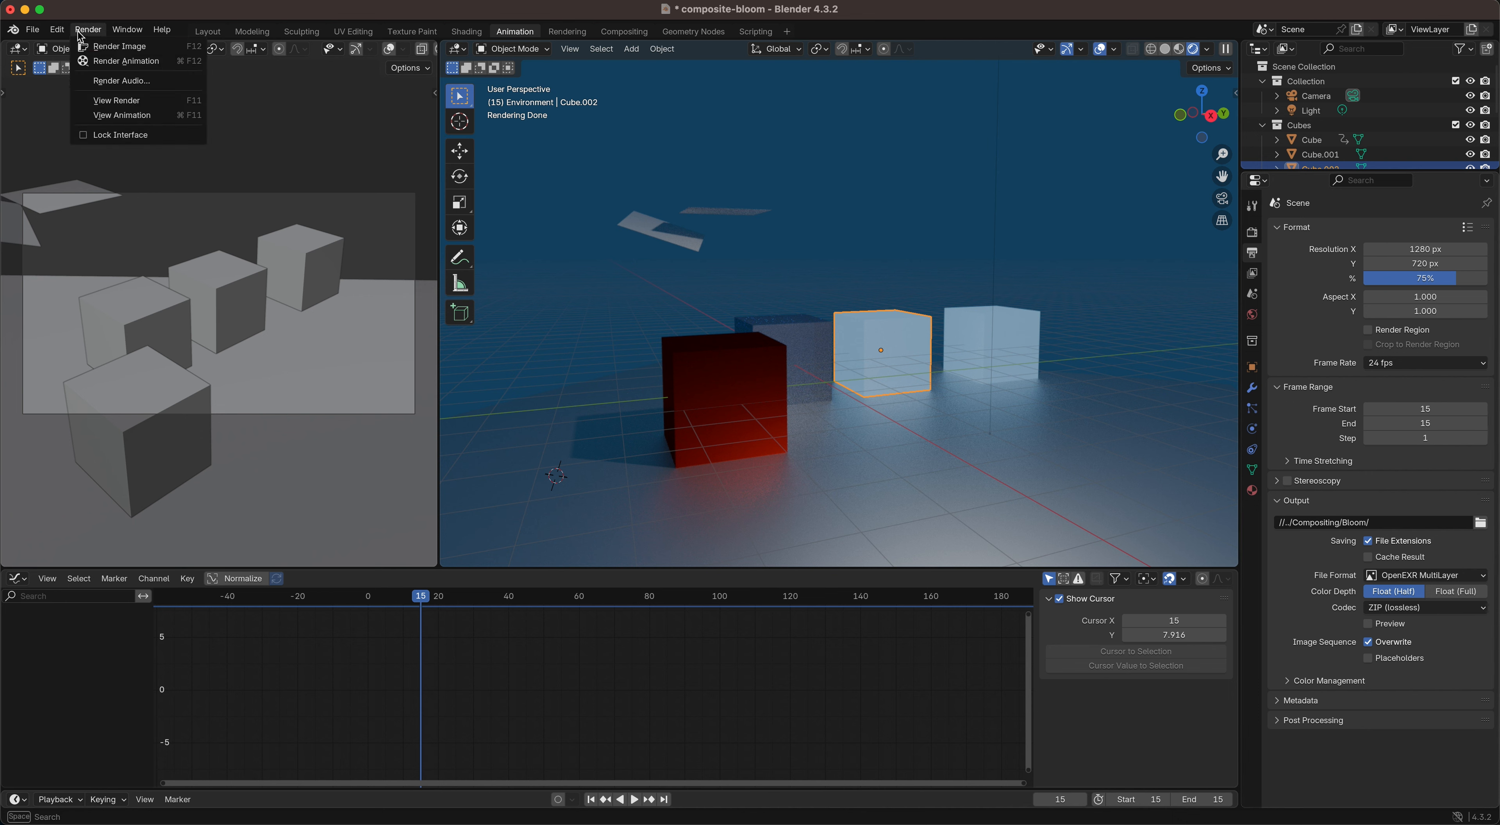
click(122, 61)
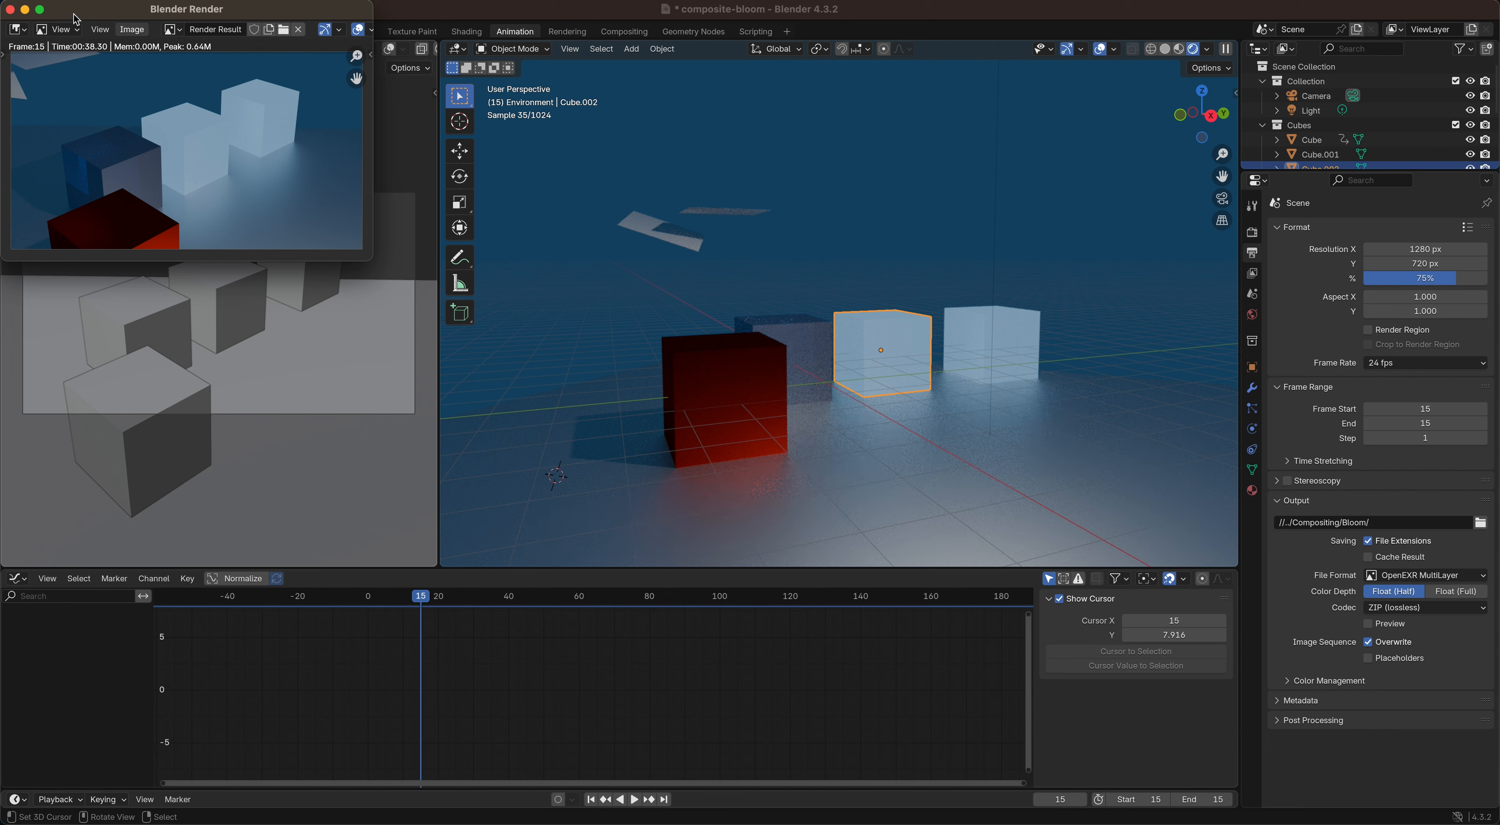
click(10, 9)
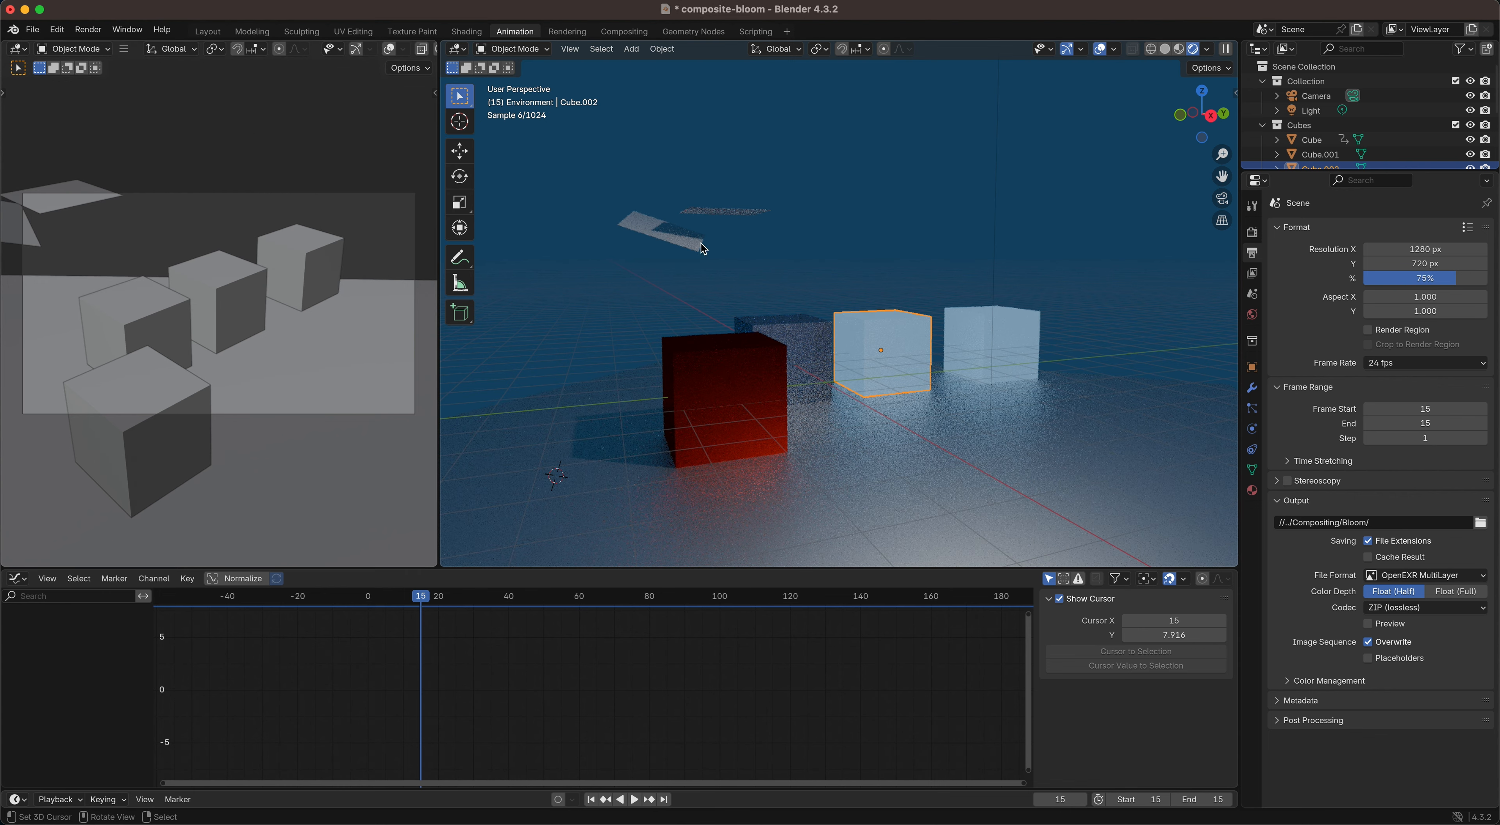
key(super+s)
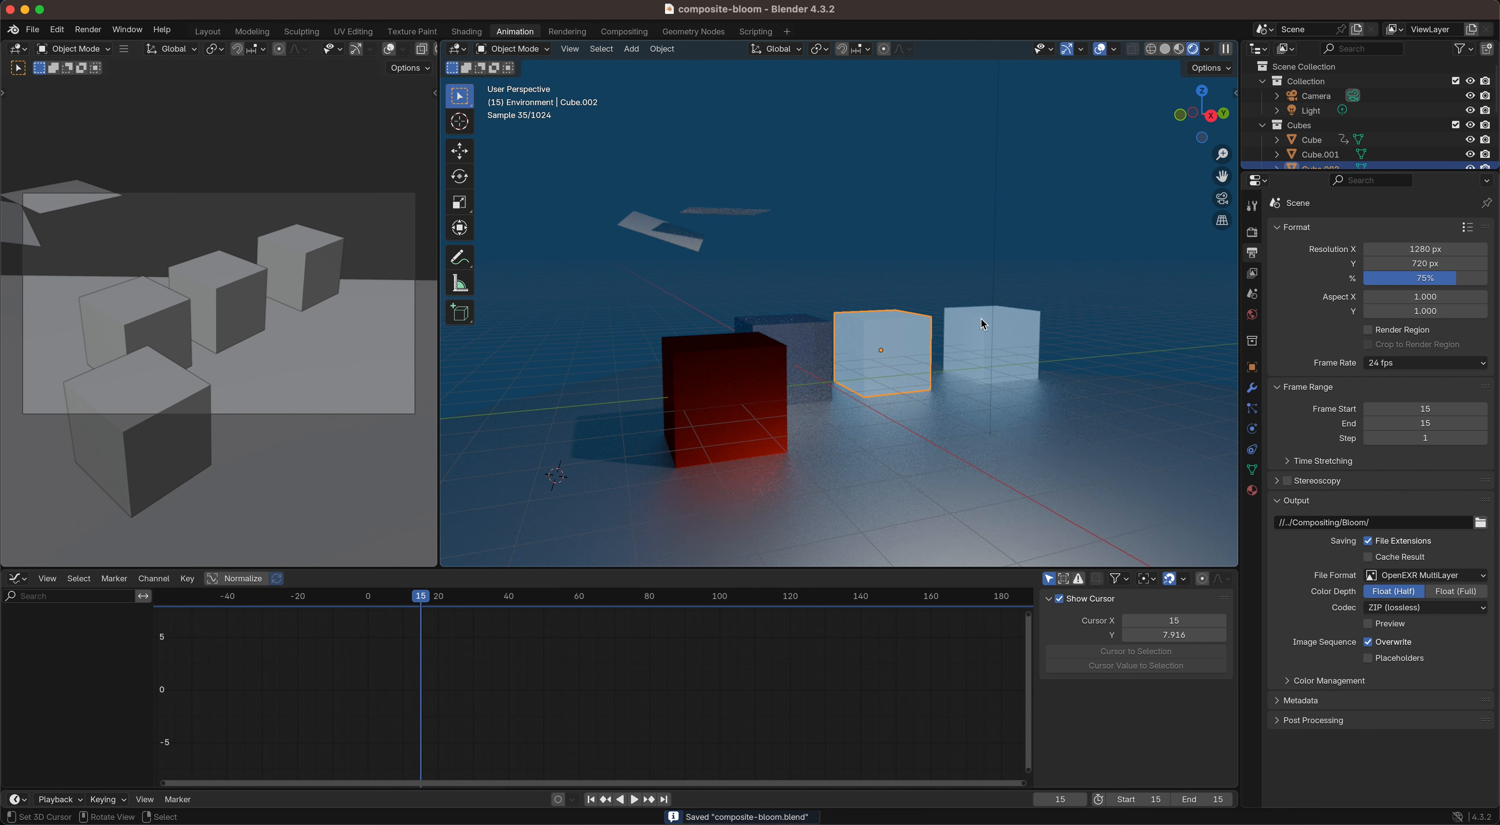
Step: Create a new General file and enable nodes in its Compositing workspace
key(super+n)
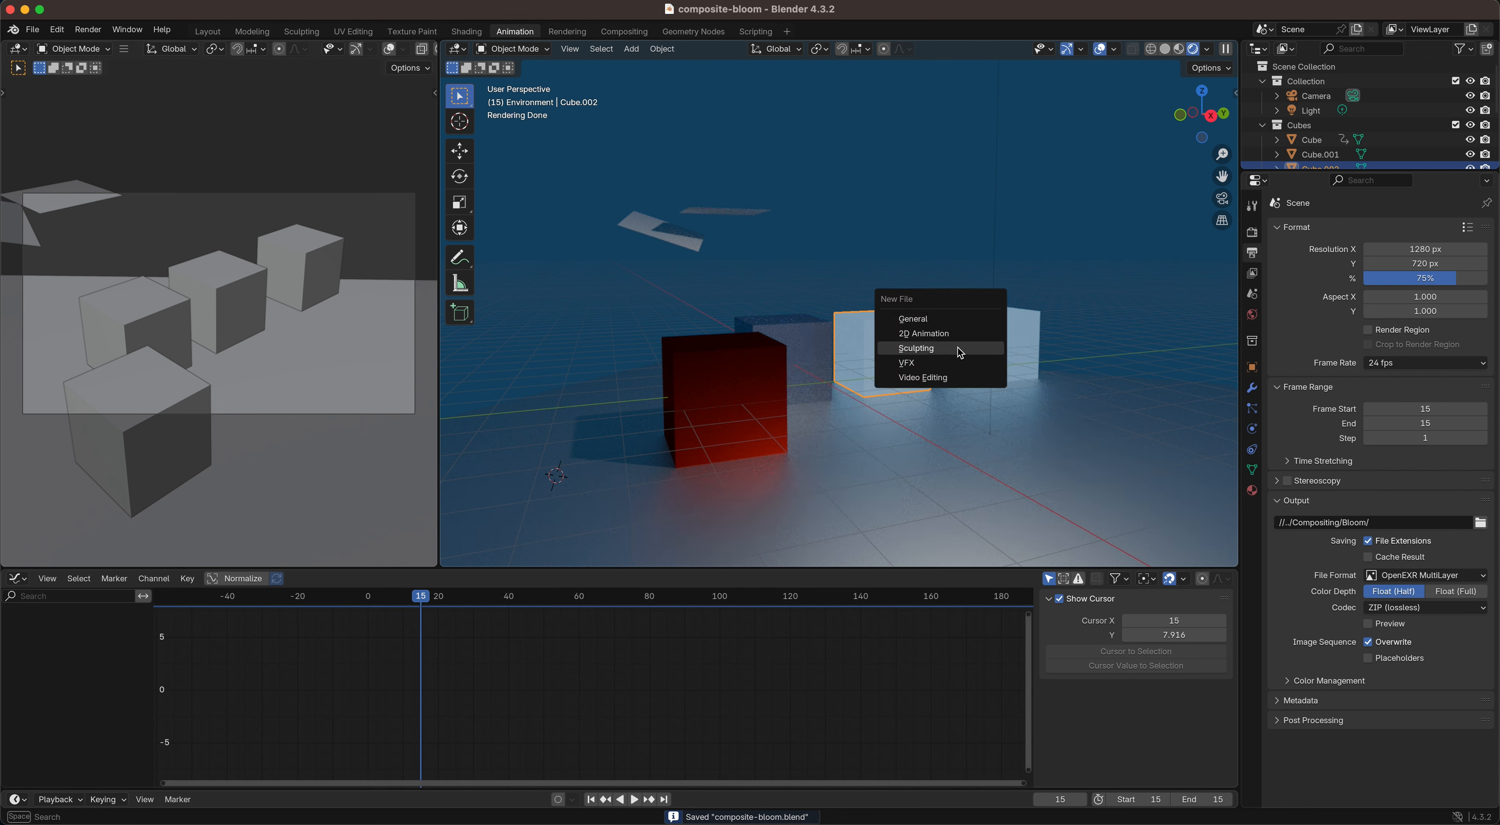
click(937, 320)
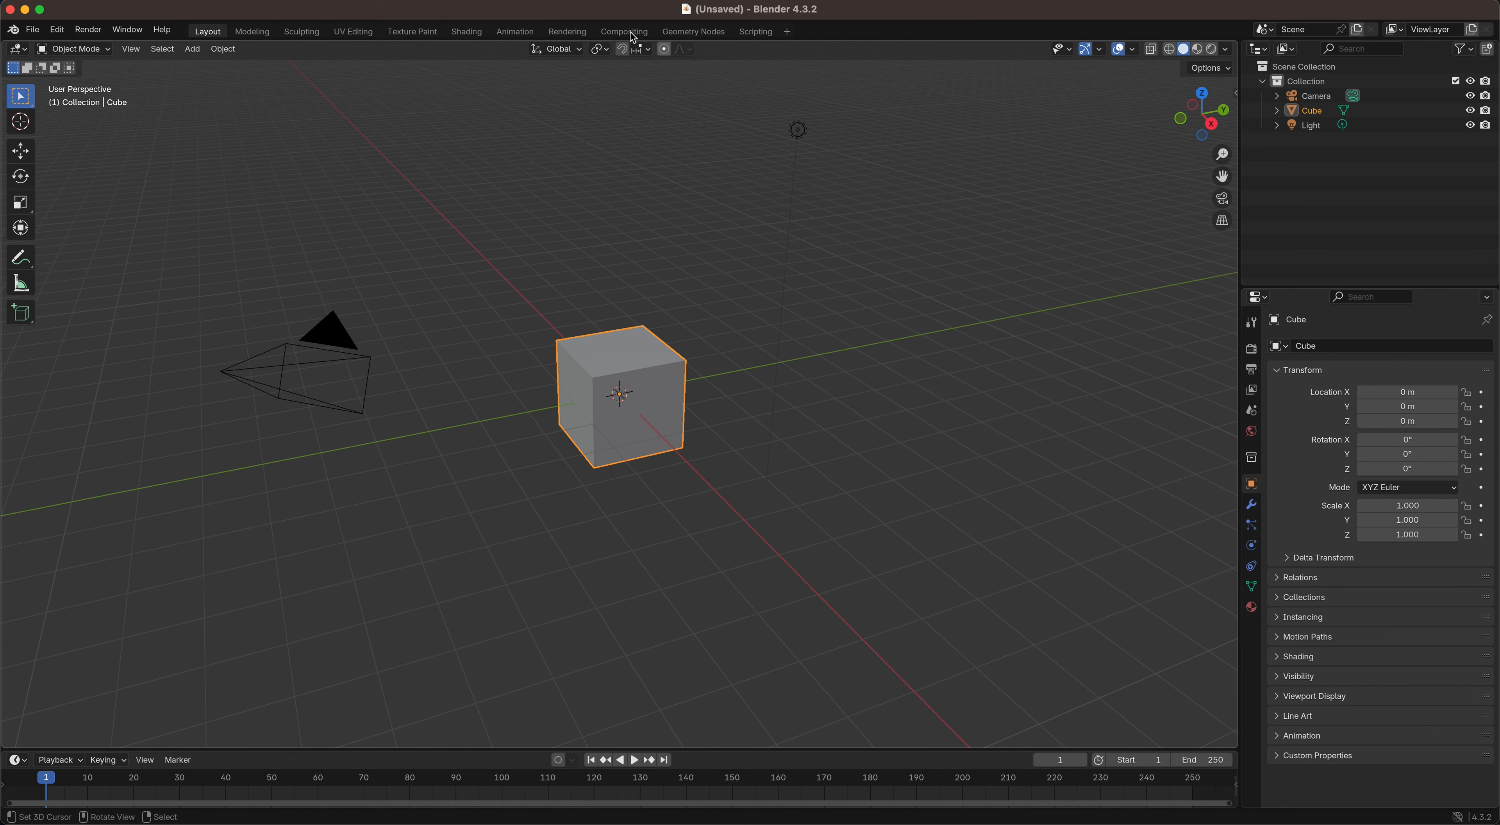
click(610, 34)
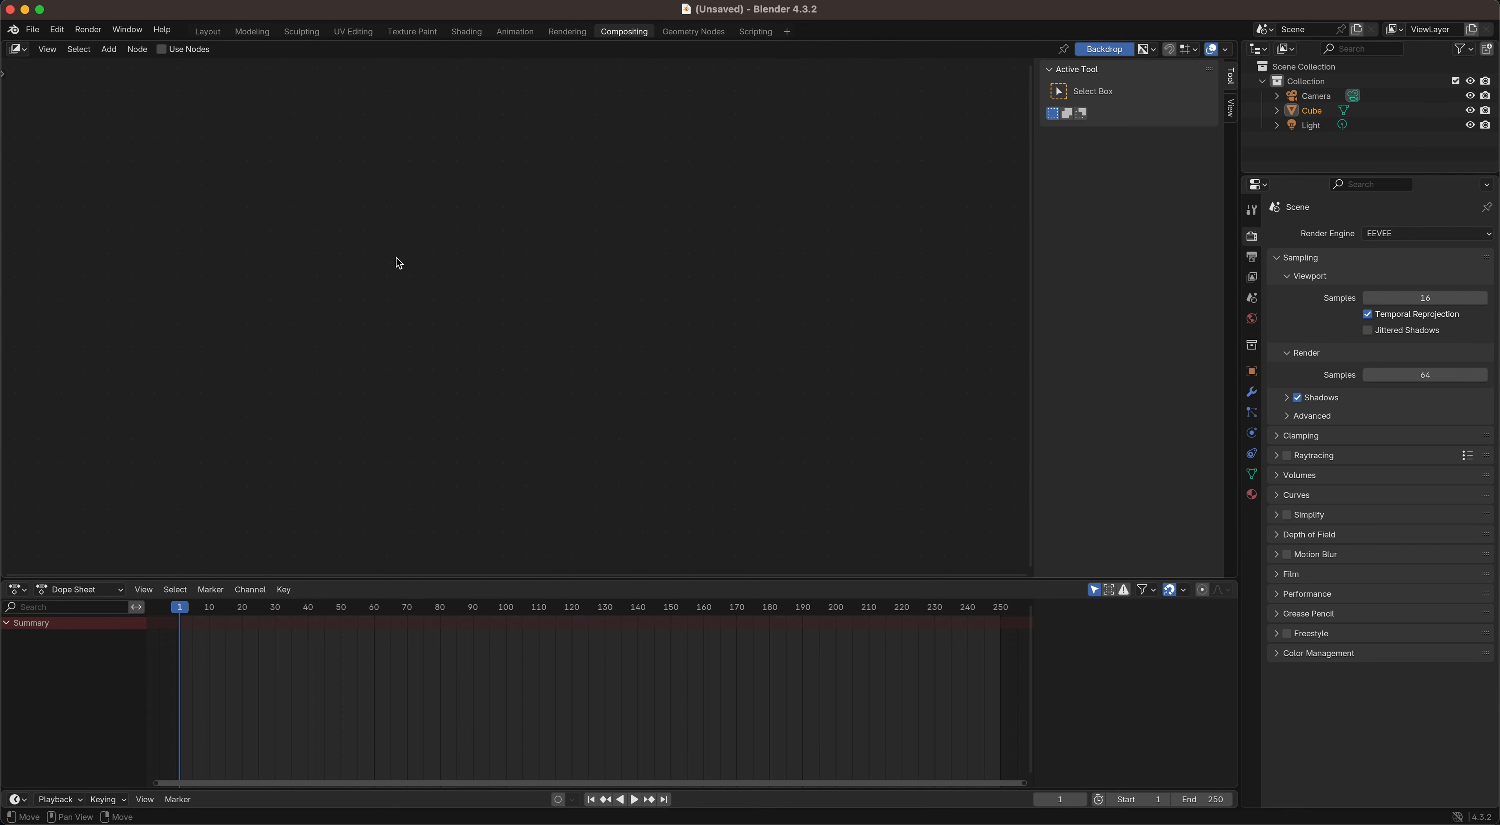
click(161, 49)
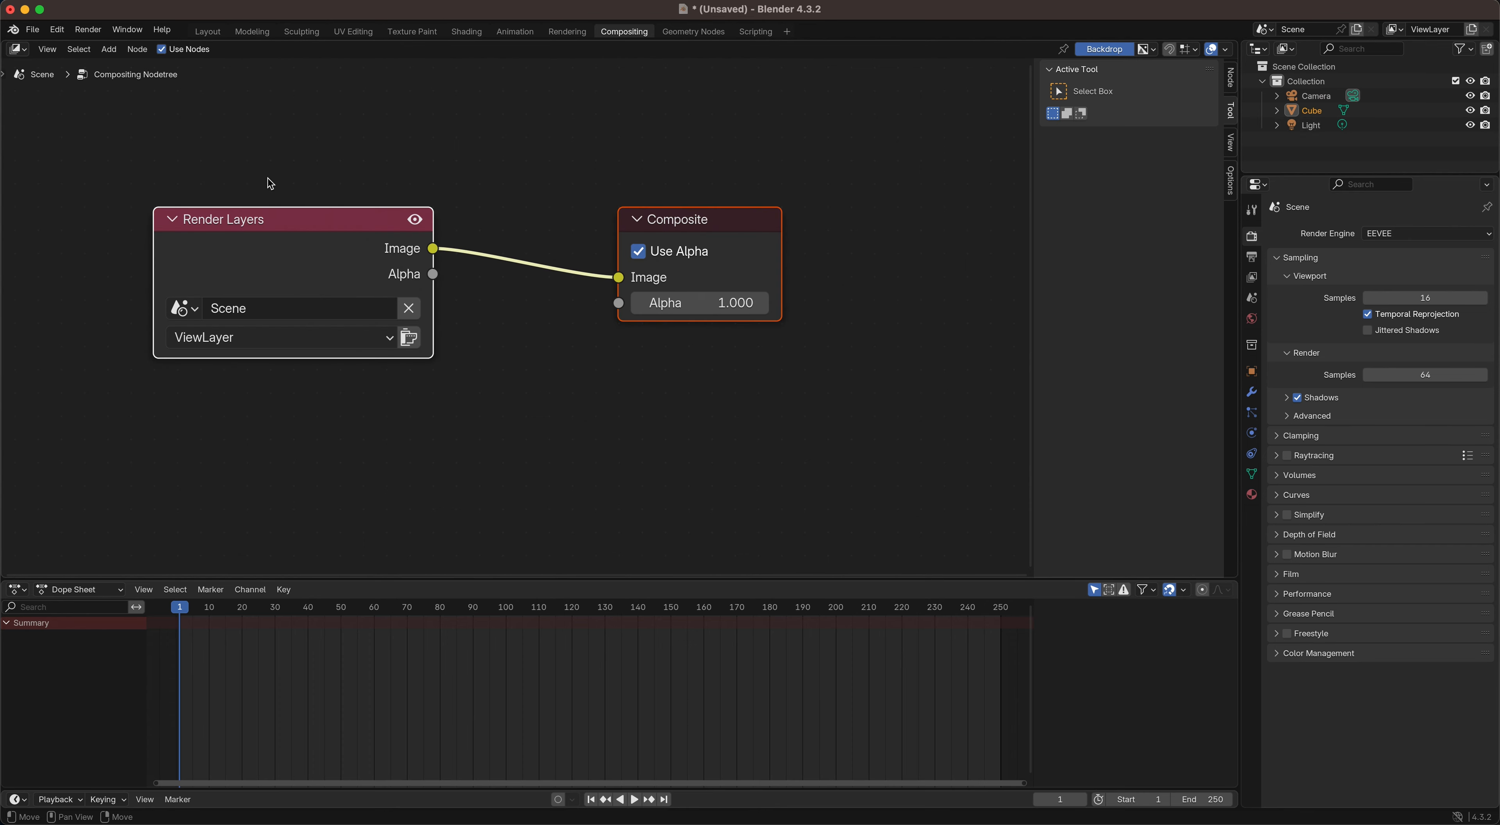
Step: Delete the Render Layers node and reposition the Composite node slightly
drag(680, 222, 812, 241)
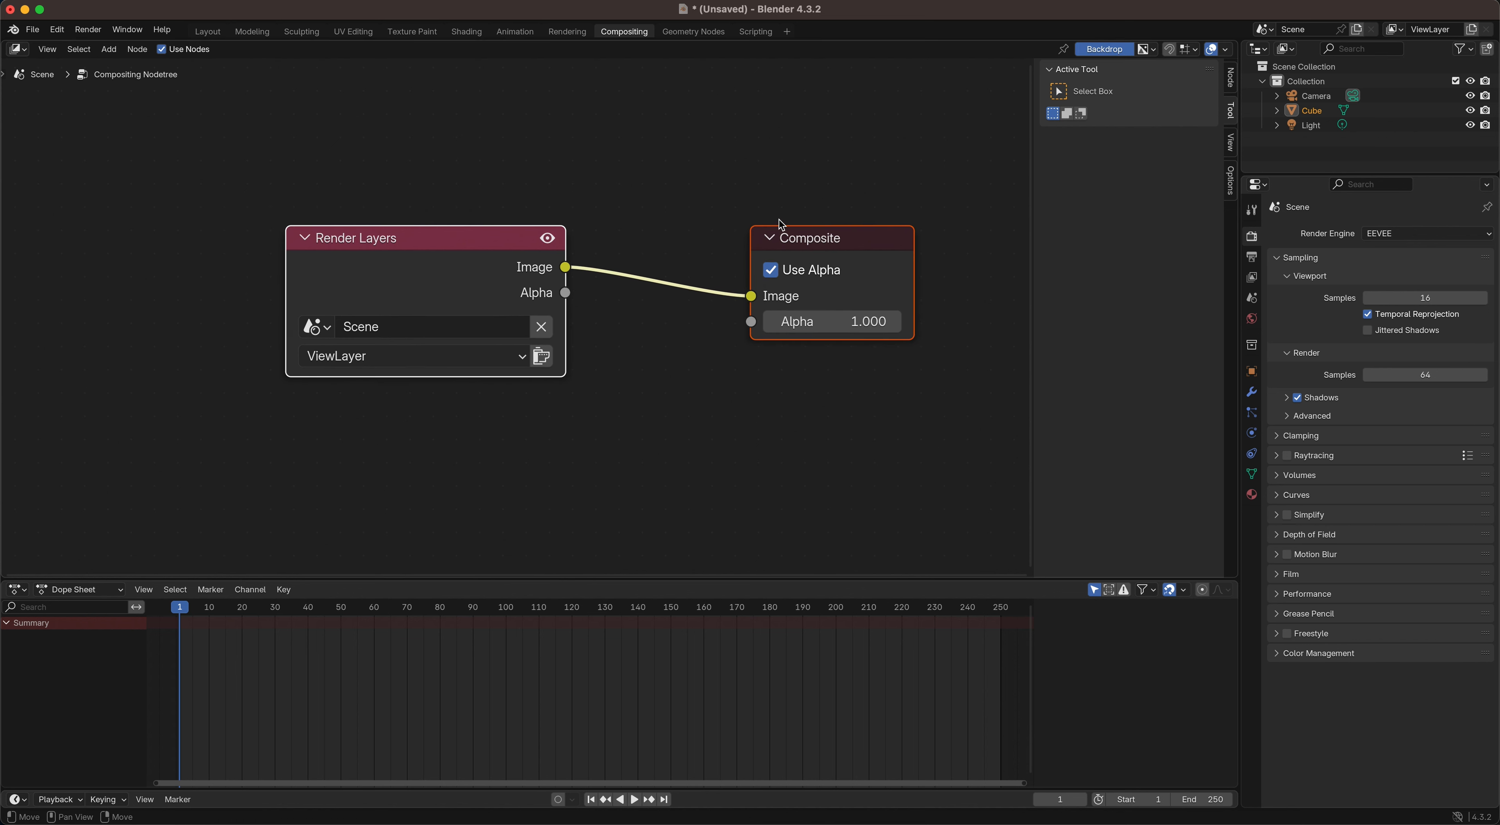
click(789, 241)
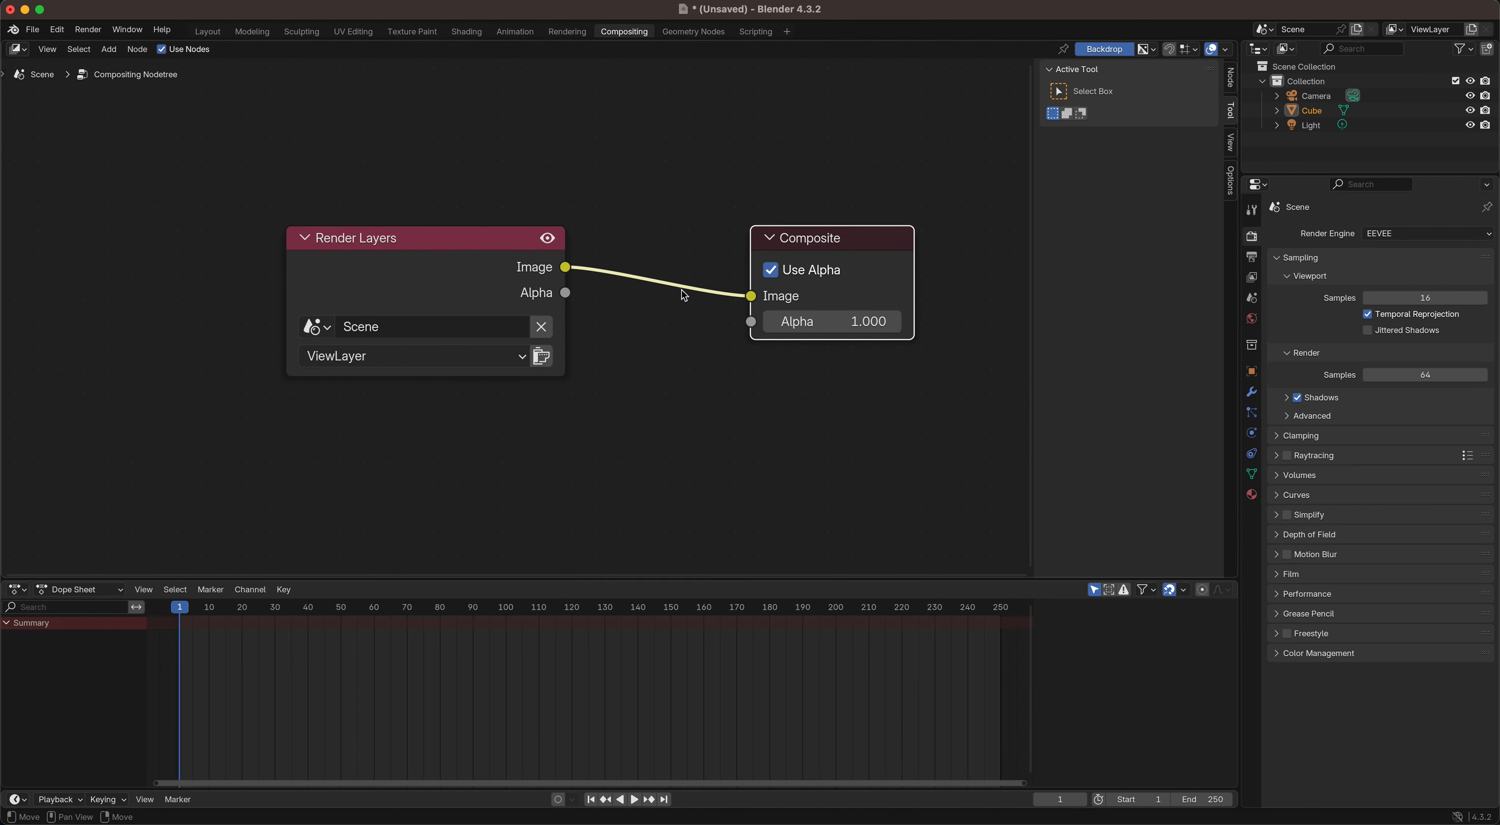
click(470, 239)
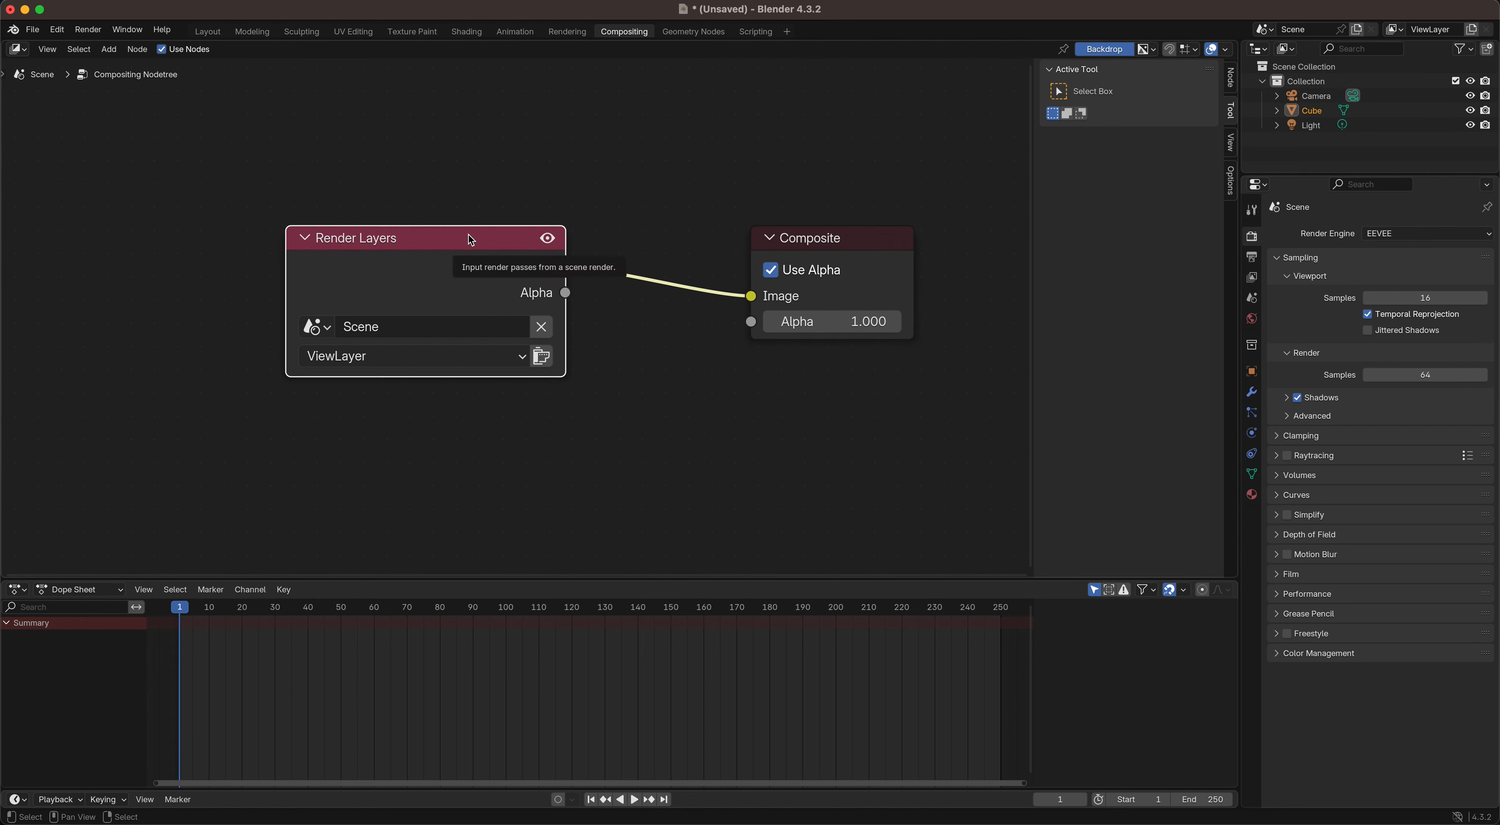
key(Delete)
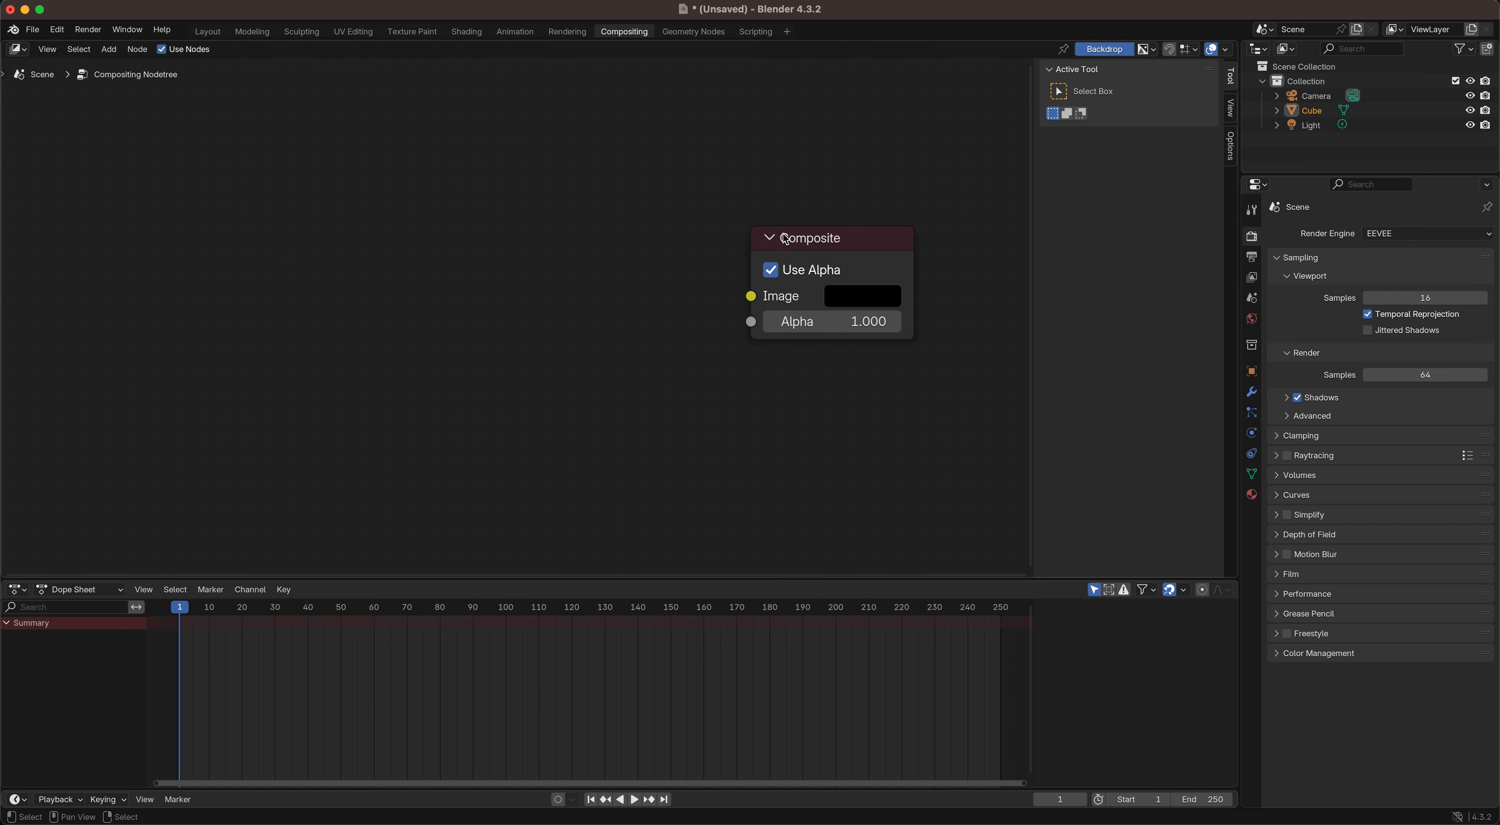
drag(786, 239, 802, 223)
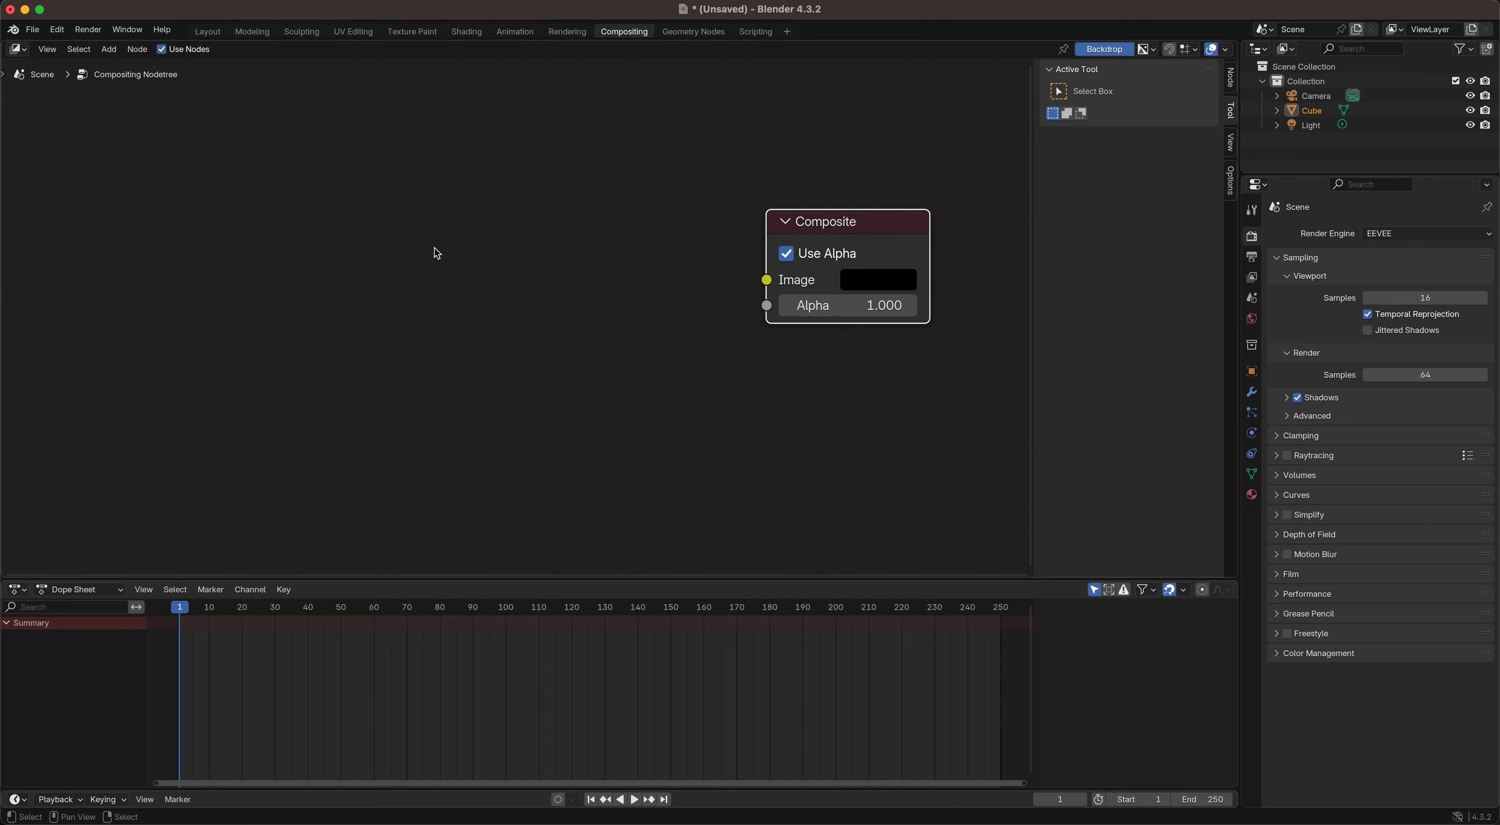
Step: Add an Image input node well to the left of the Composite node
key(shift+a)
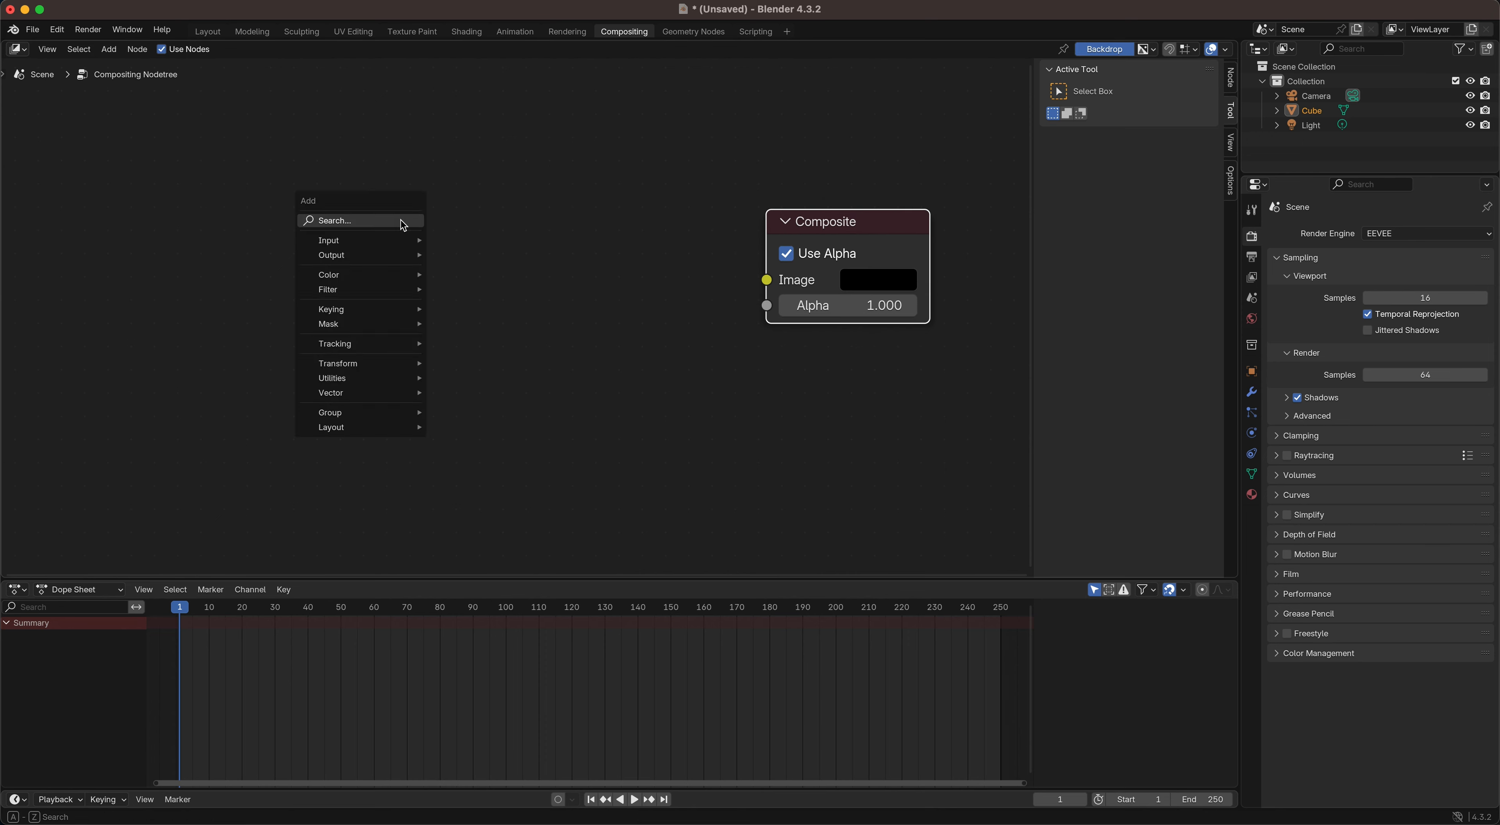
click(402, 222)
text(imag)
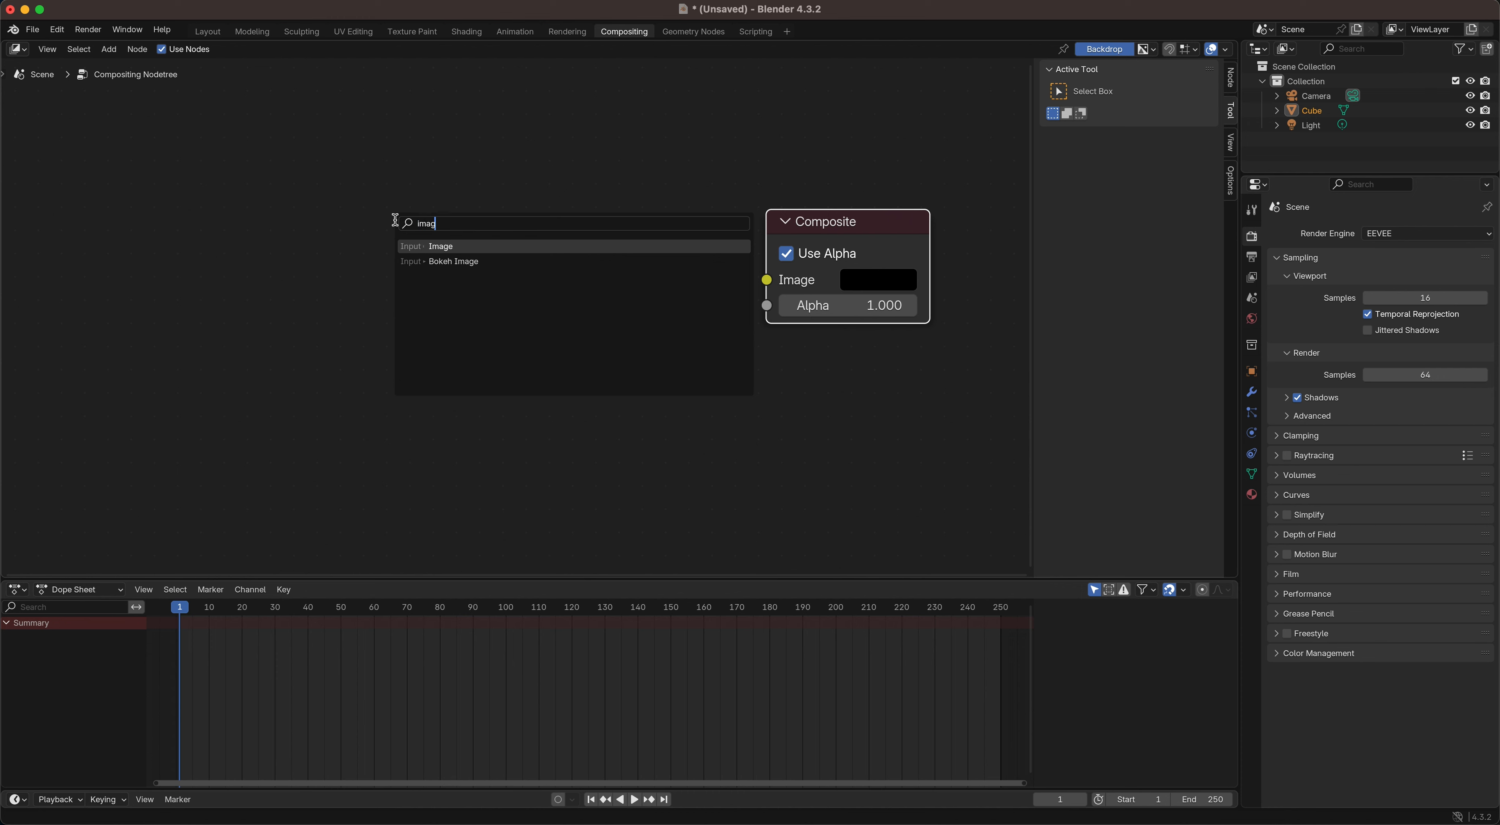
click(437, 245)
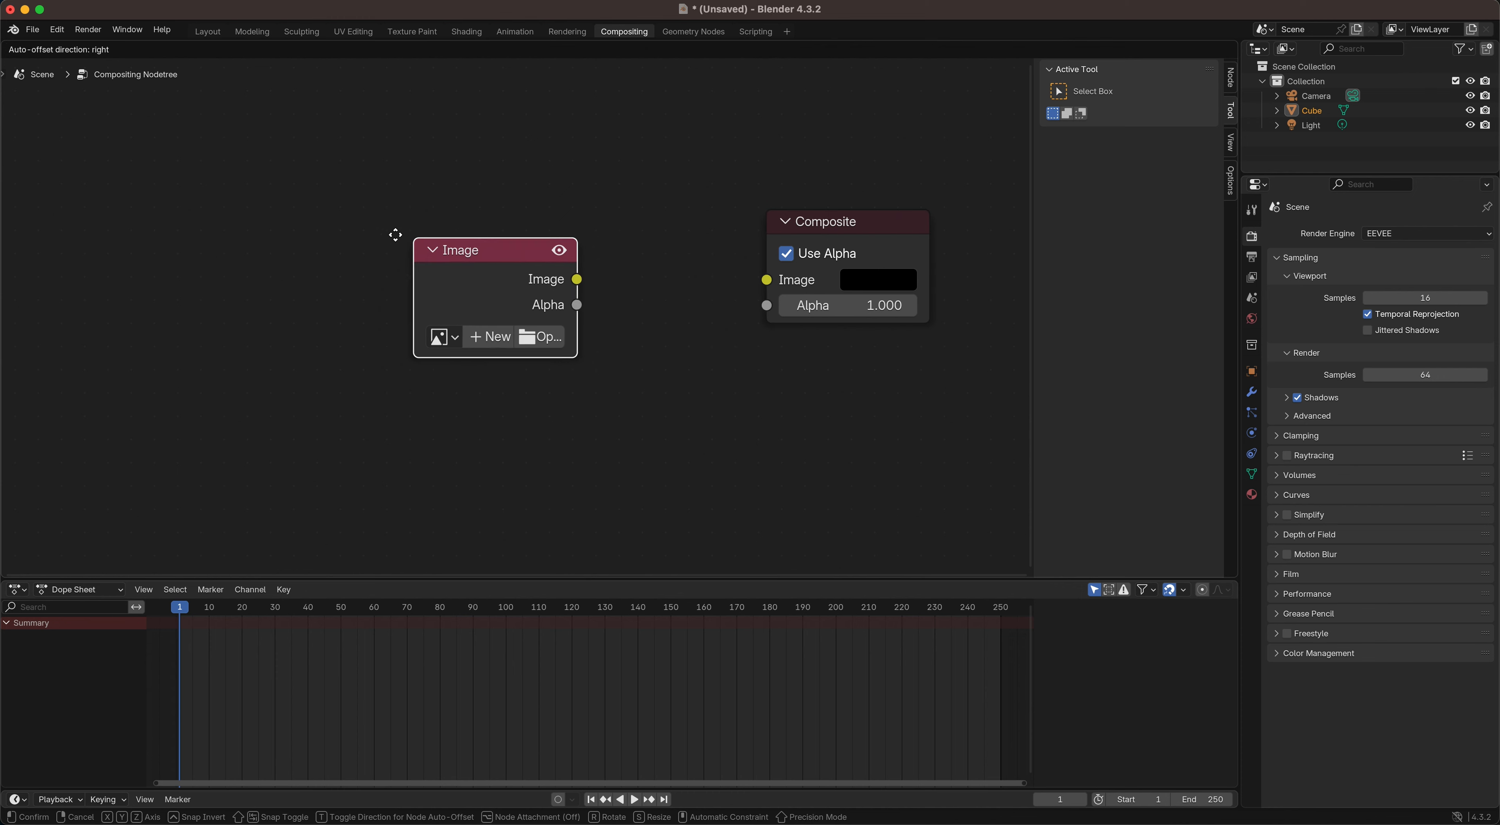
click(246, 201)
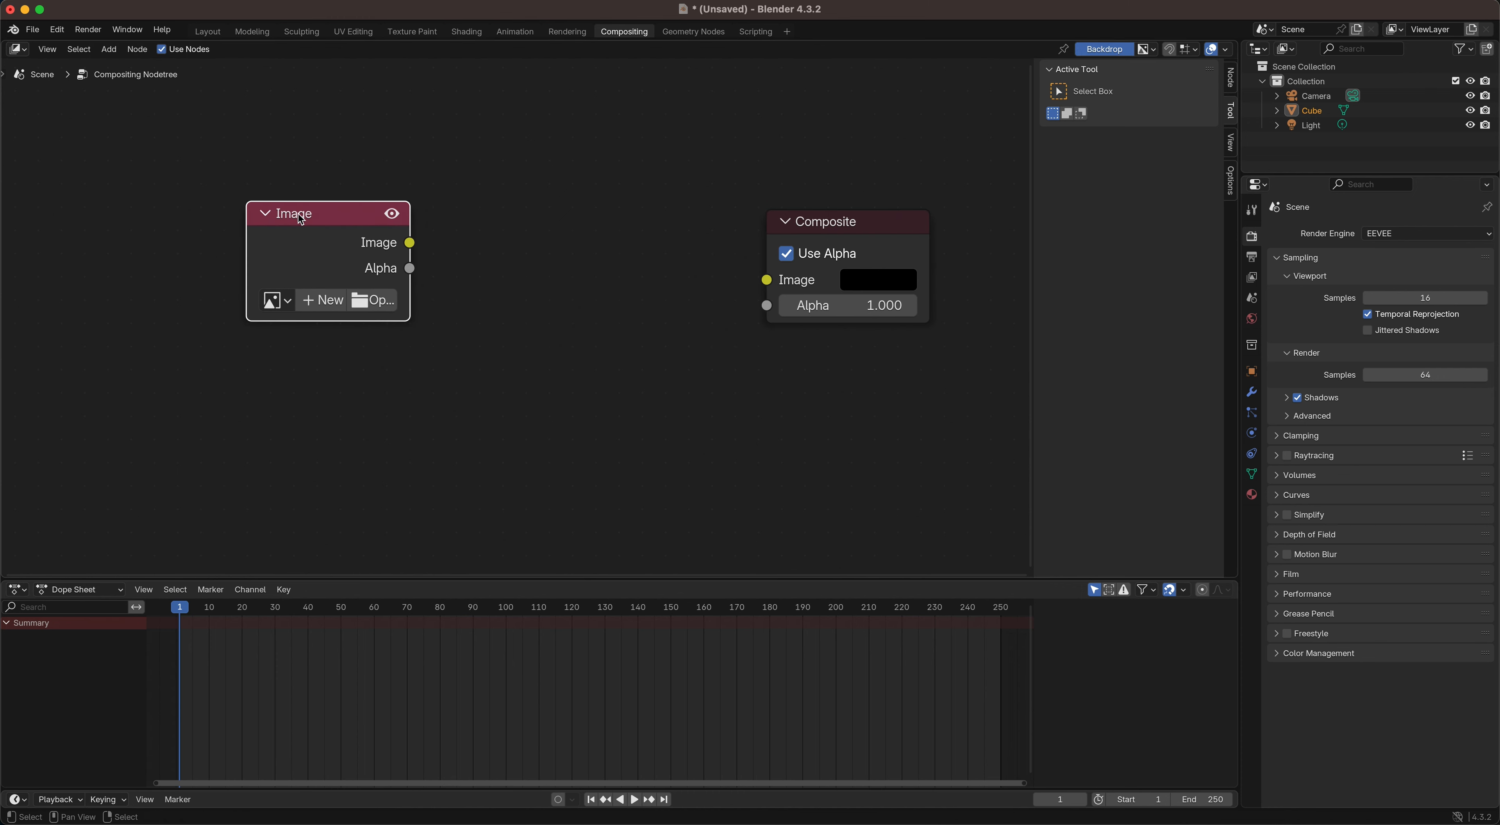
Step: Add a Viewer output node just below the Composite node
key(shift+a)
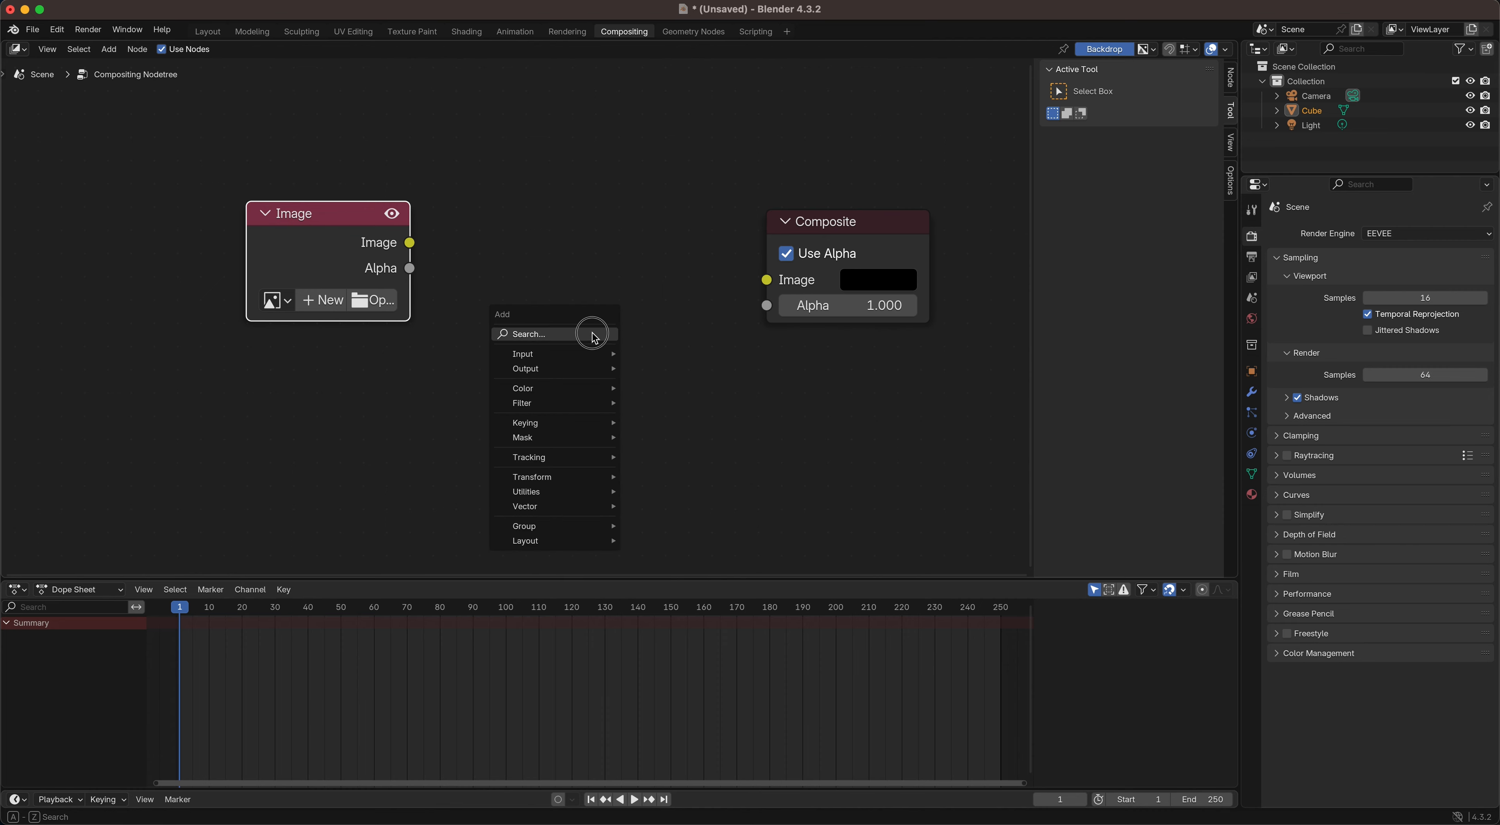
text(view)
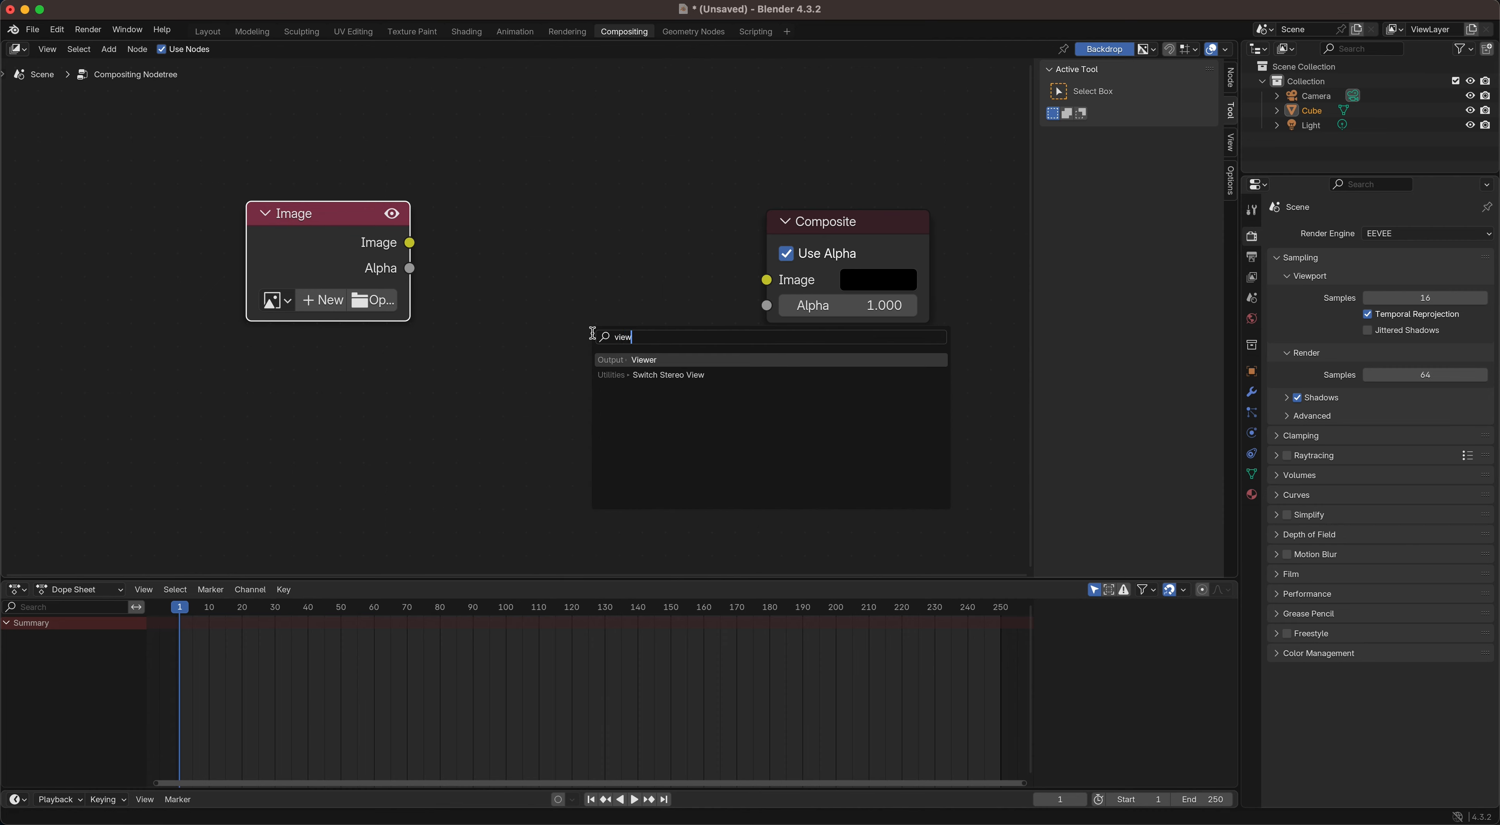
click(648, 356)
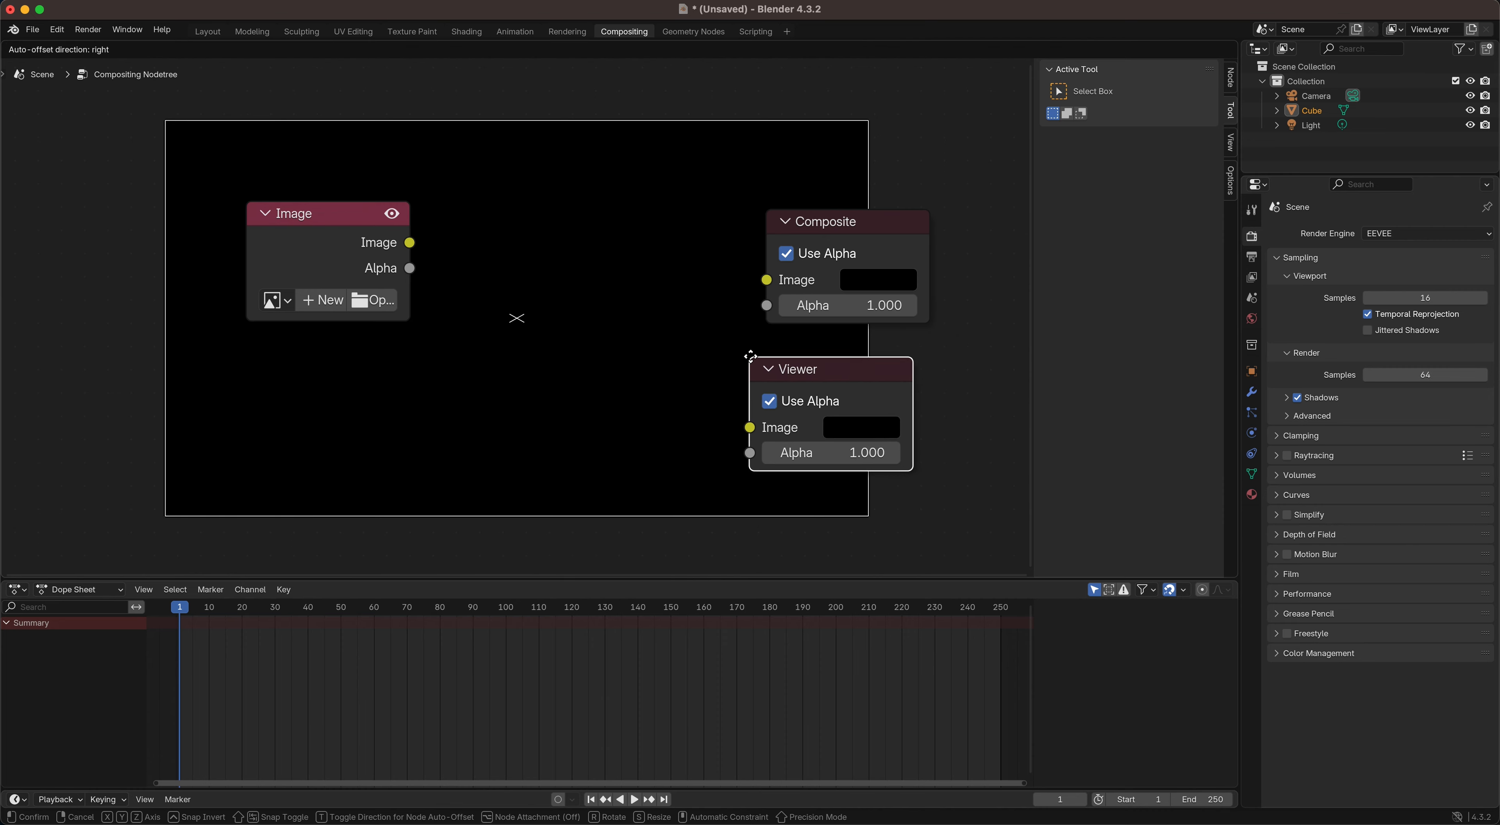
click(749, 359)
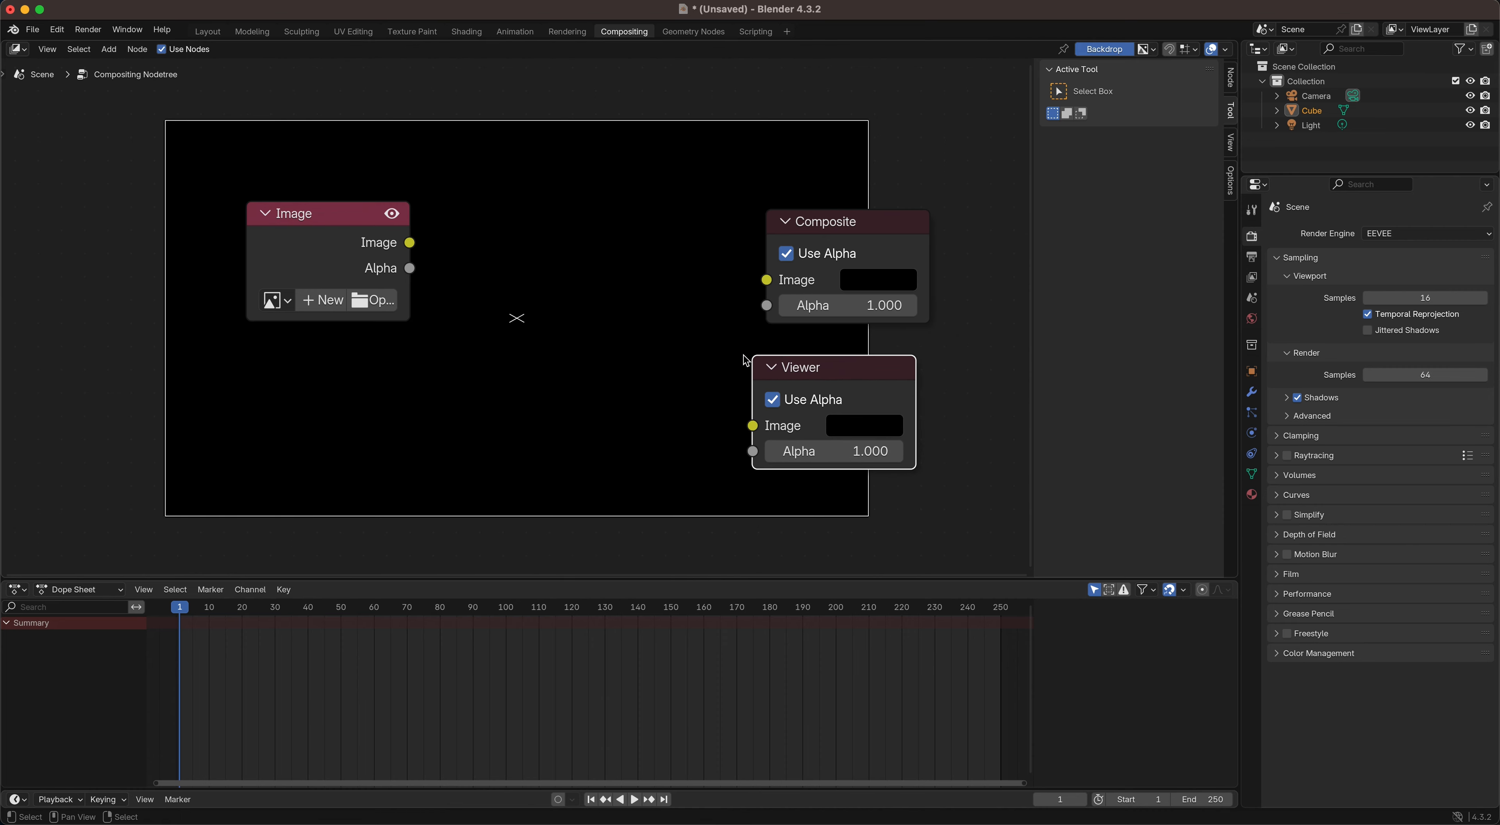
Step: Load 0015.exr from the Documents/Compositing/Bloom folder into the Image node
click(363, 300)
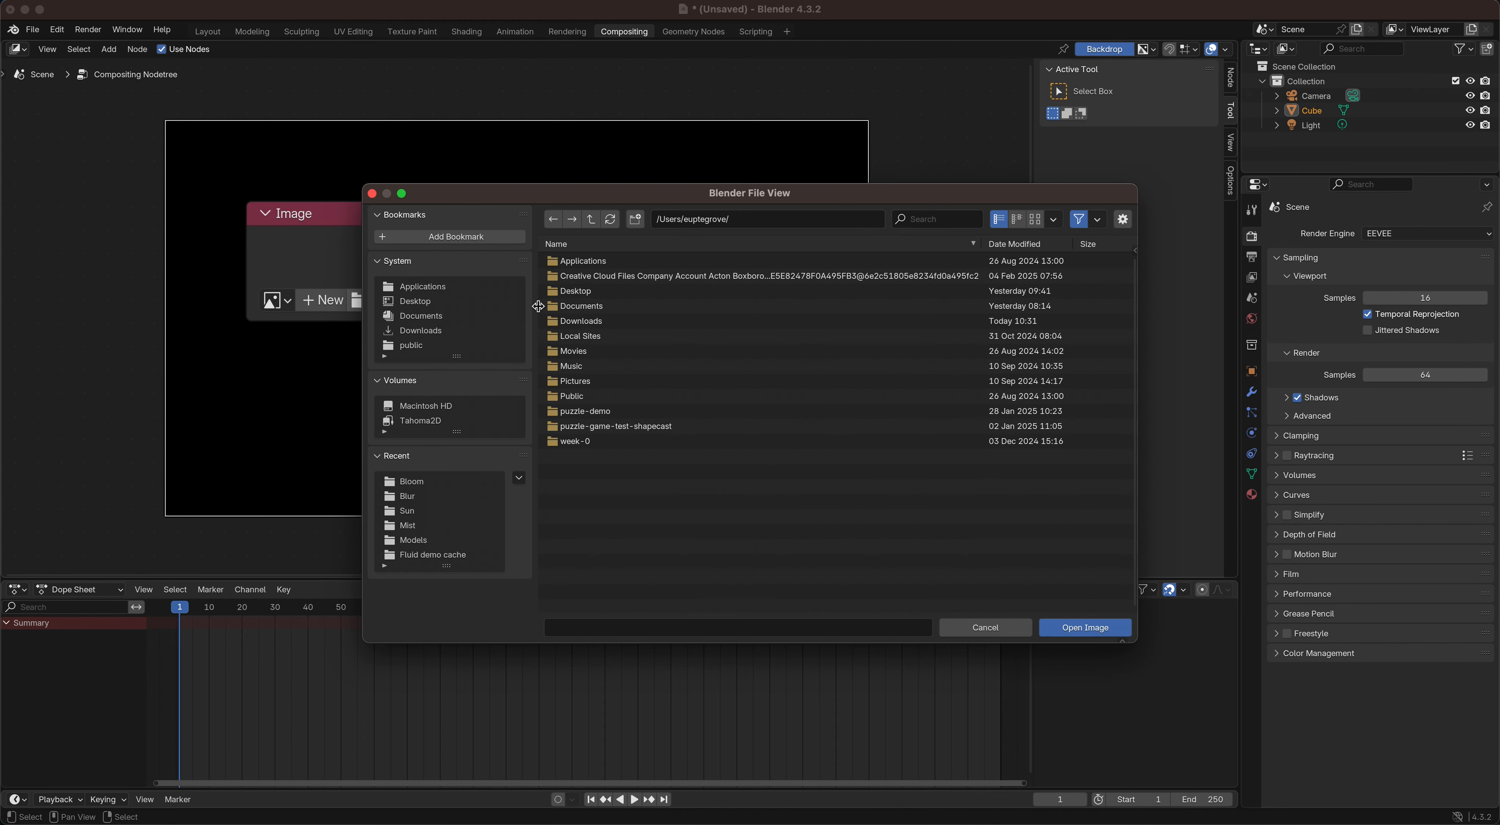
double_click(570, 305)
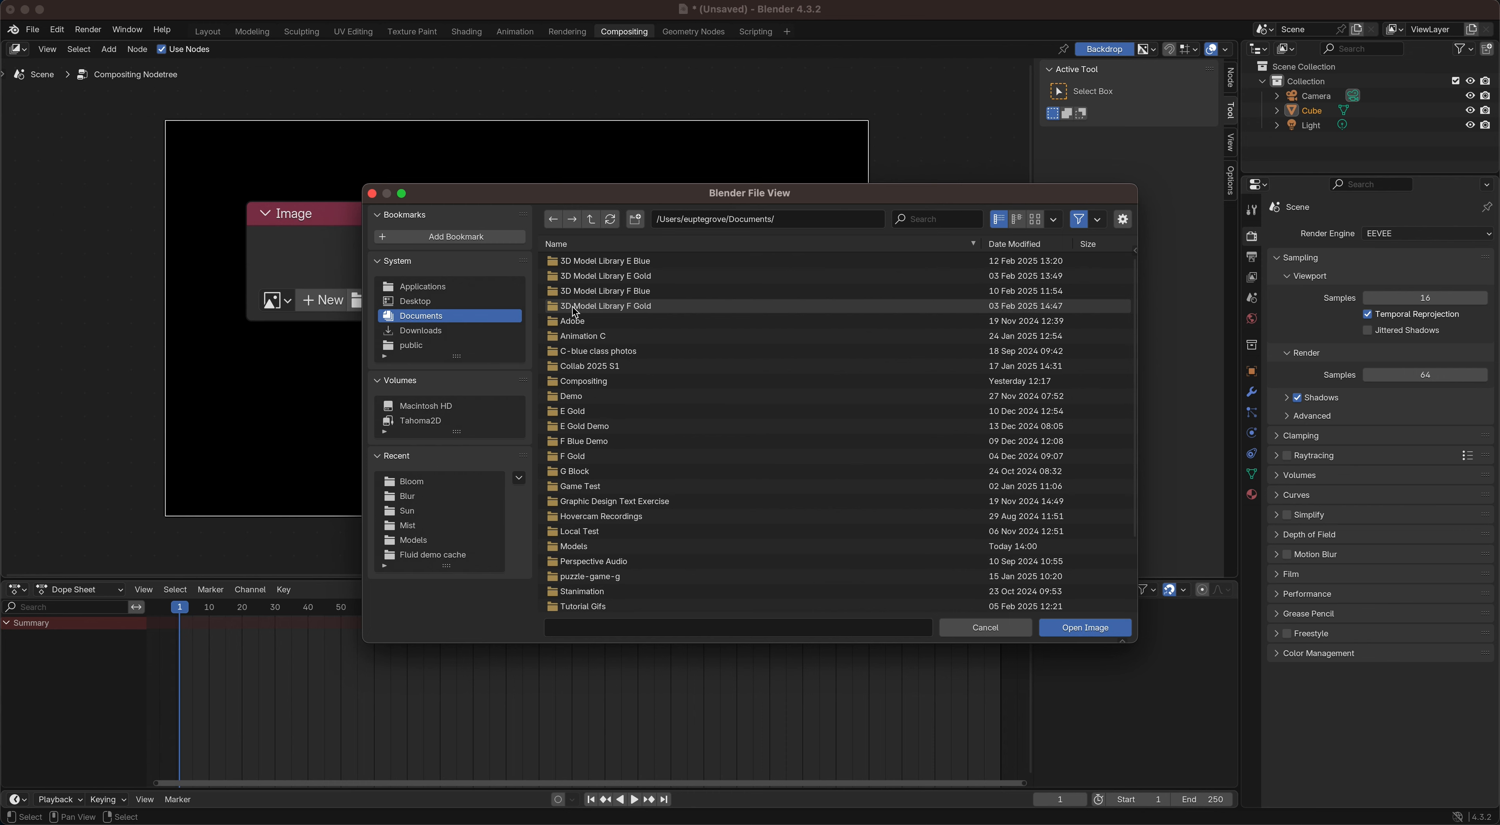
double_click(585, 380)
click(569, 262)
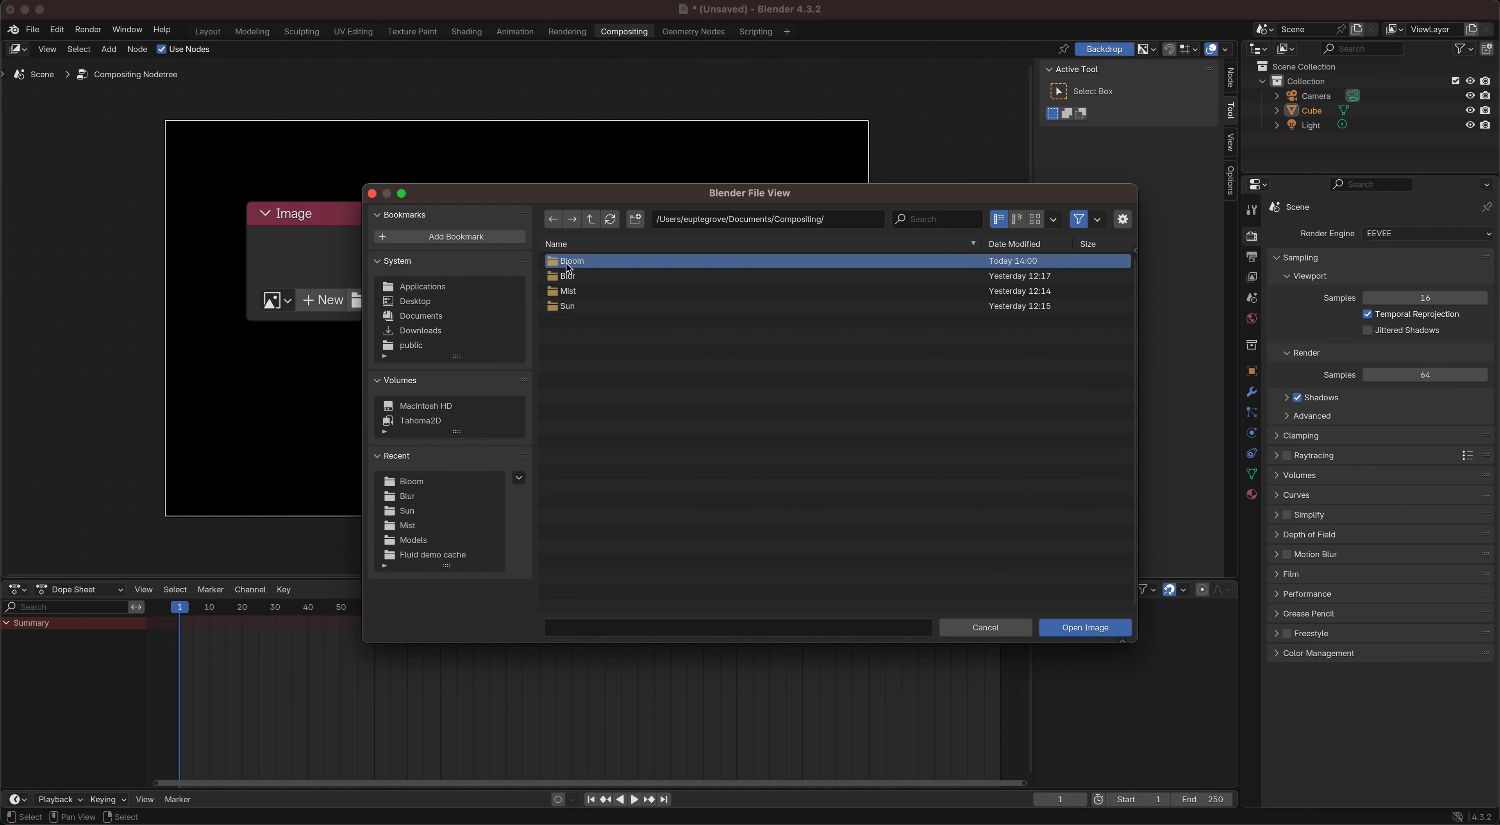
double_click(569, 263)
click(565, 262)
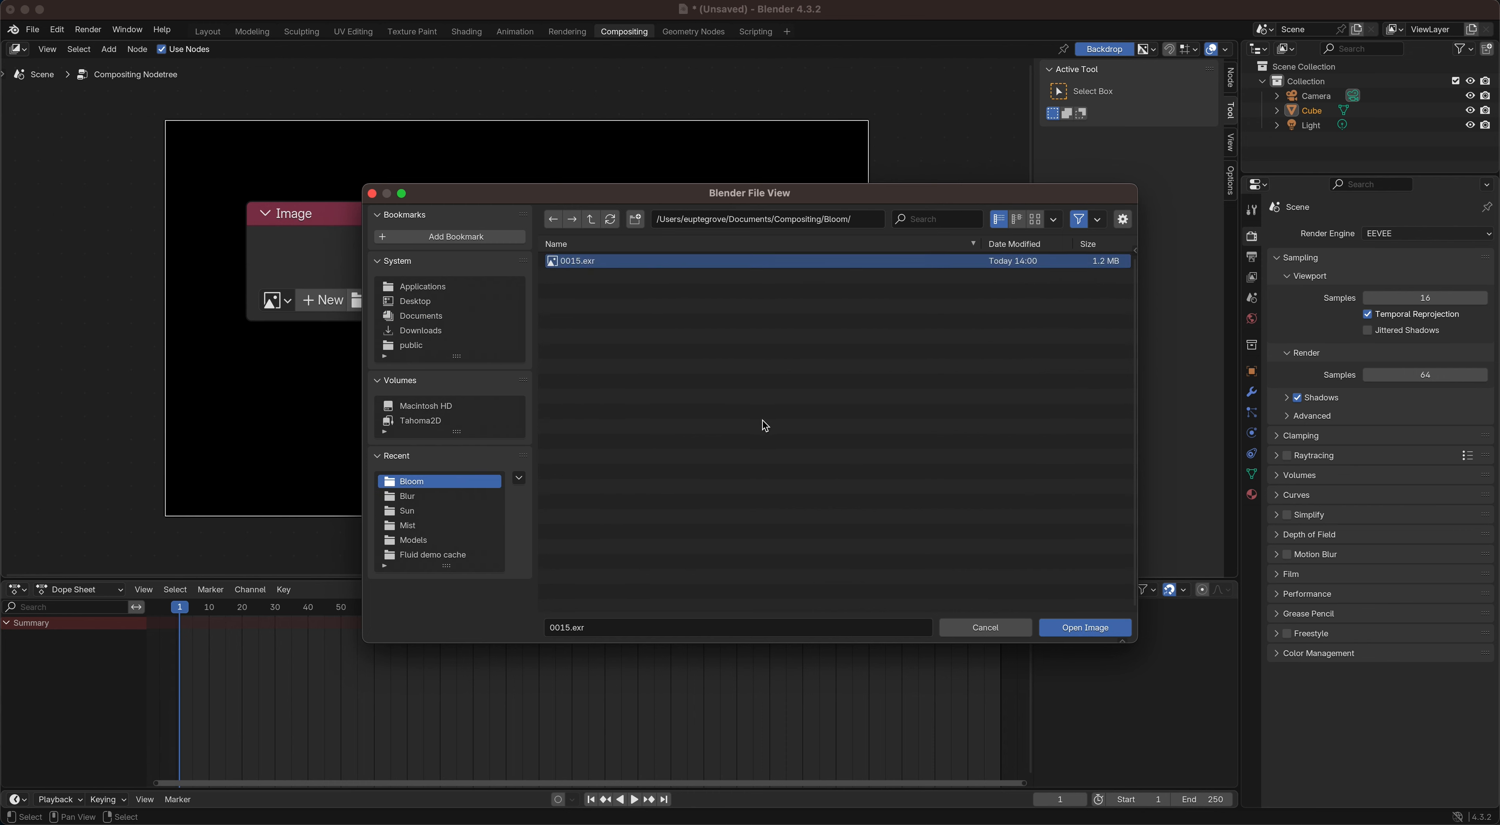
click(1079, 628)
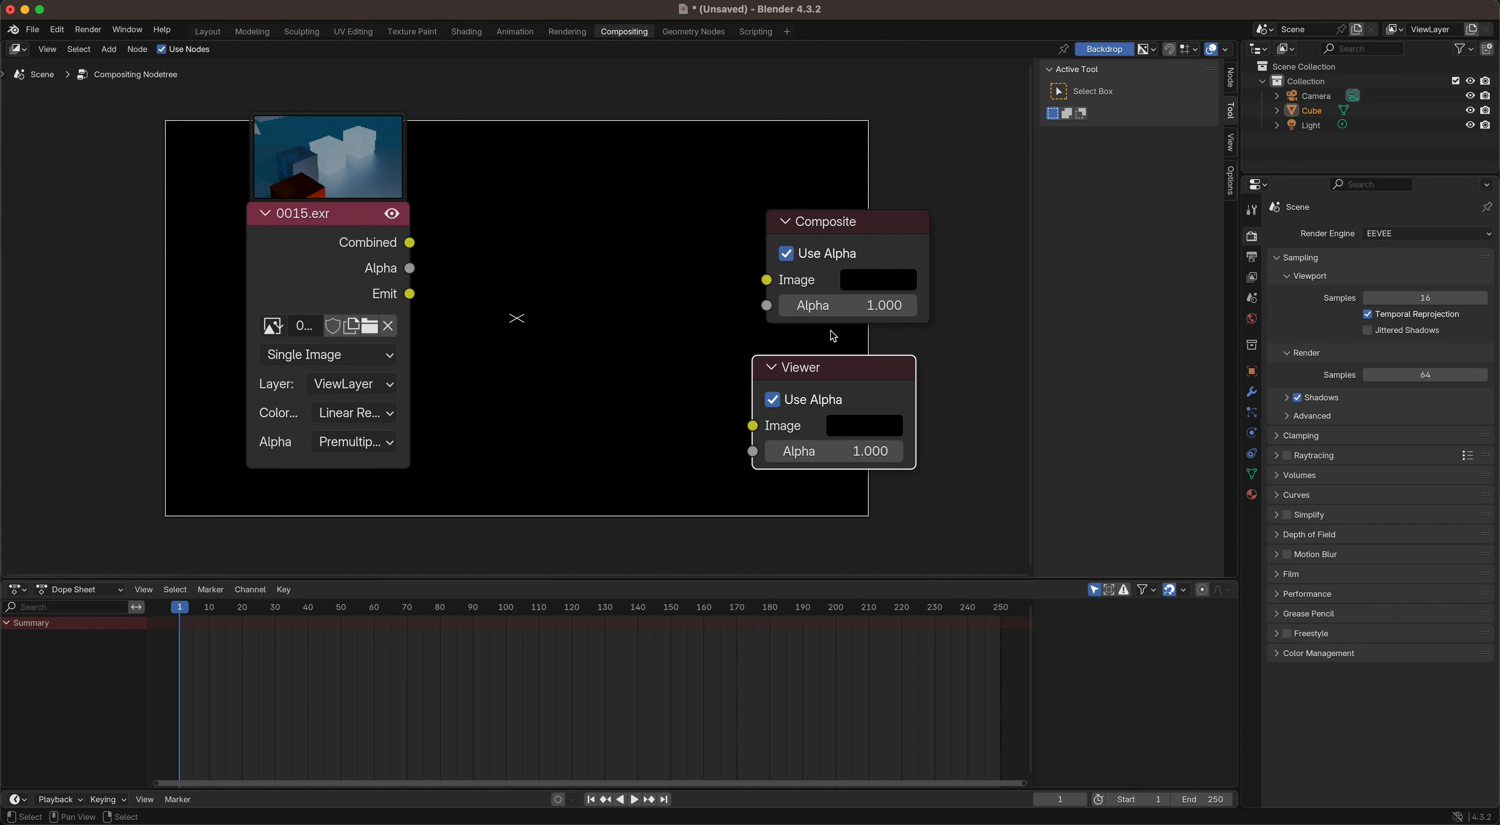
Step: Connect the Combined output of the 0015.exr node to the Viewer node's Image input
drag(411, 243, 752, 426)
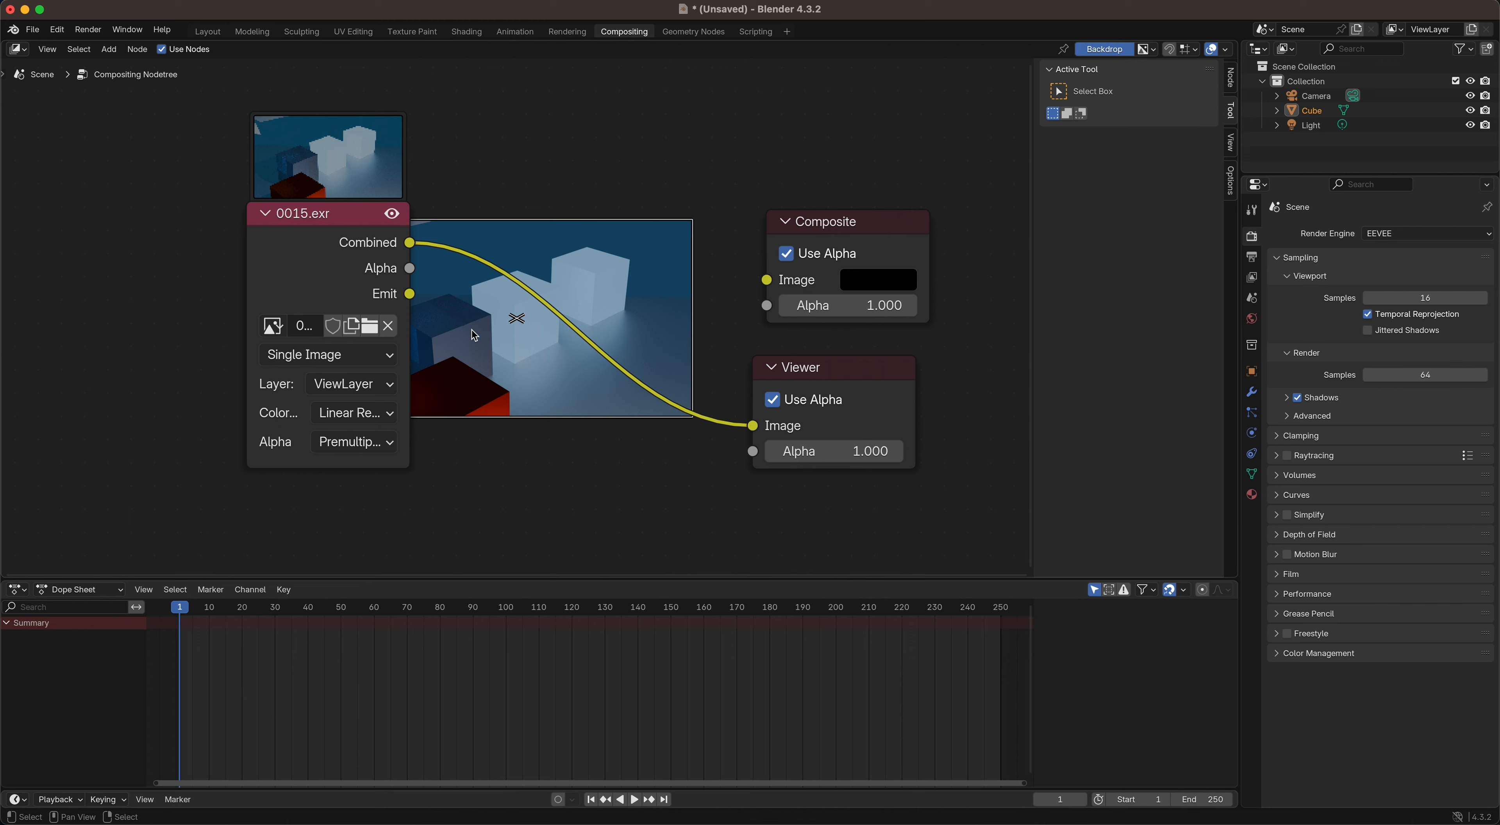
scroll(473, 331, right, 2)
scroll(473, 331, up, 1)
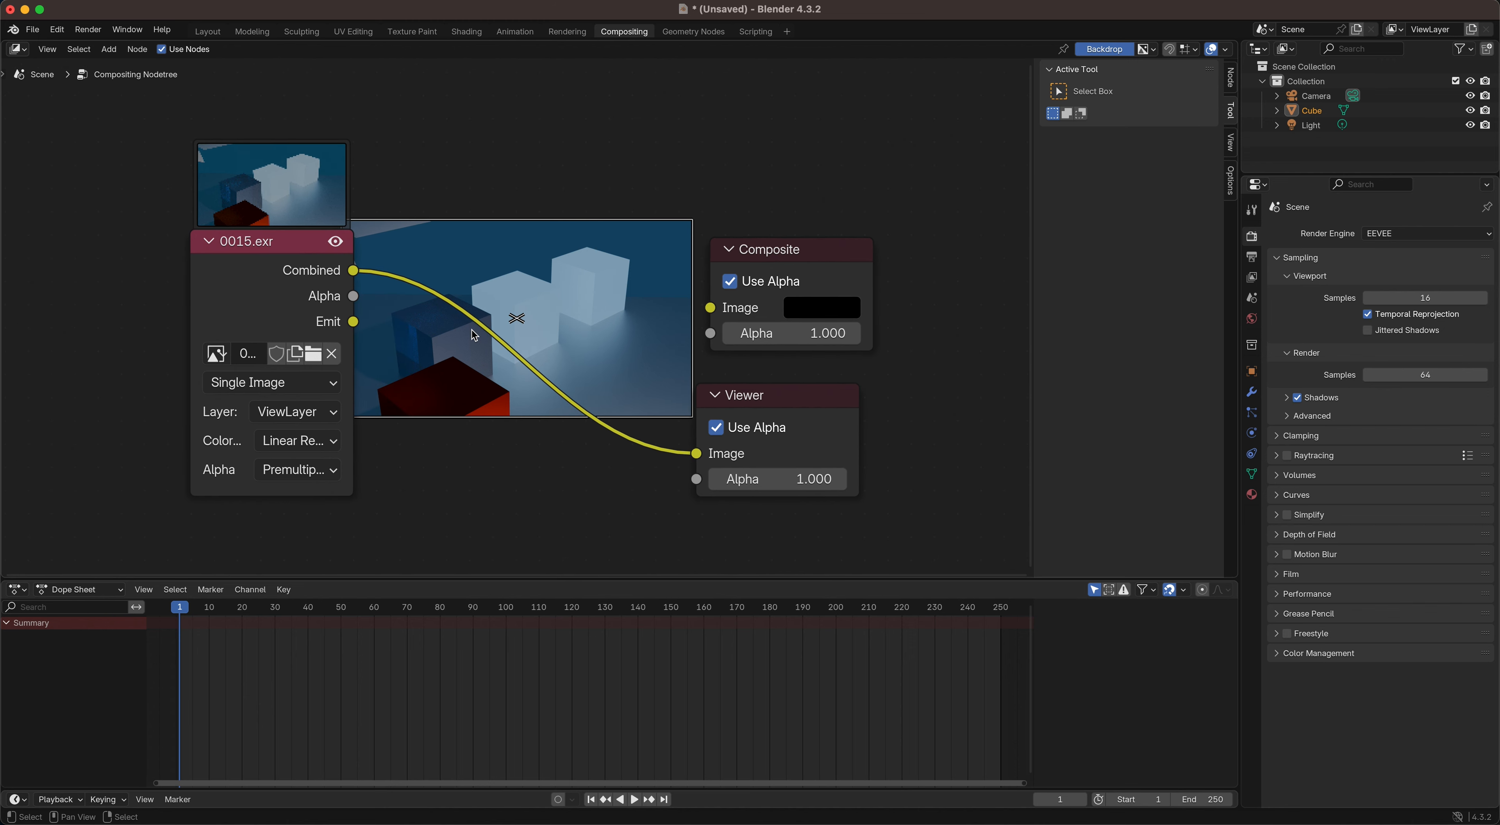
scroll(472, 331, right, 1)
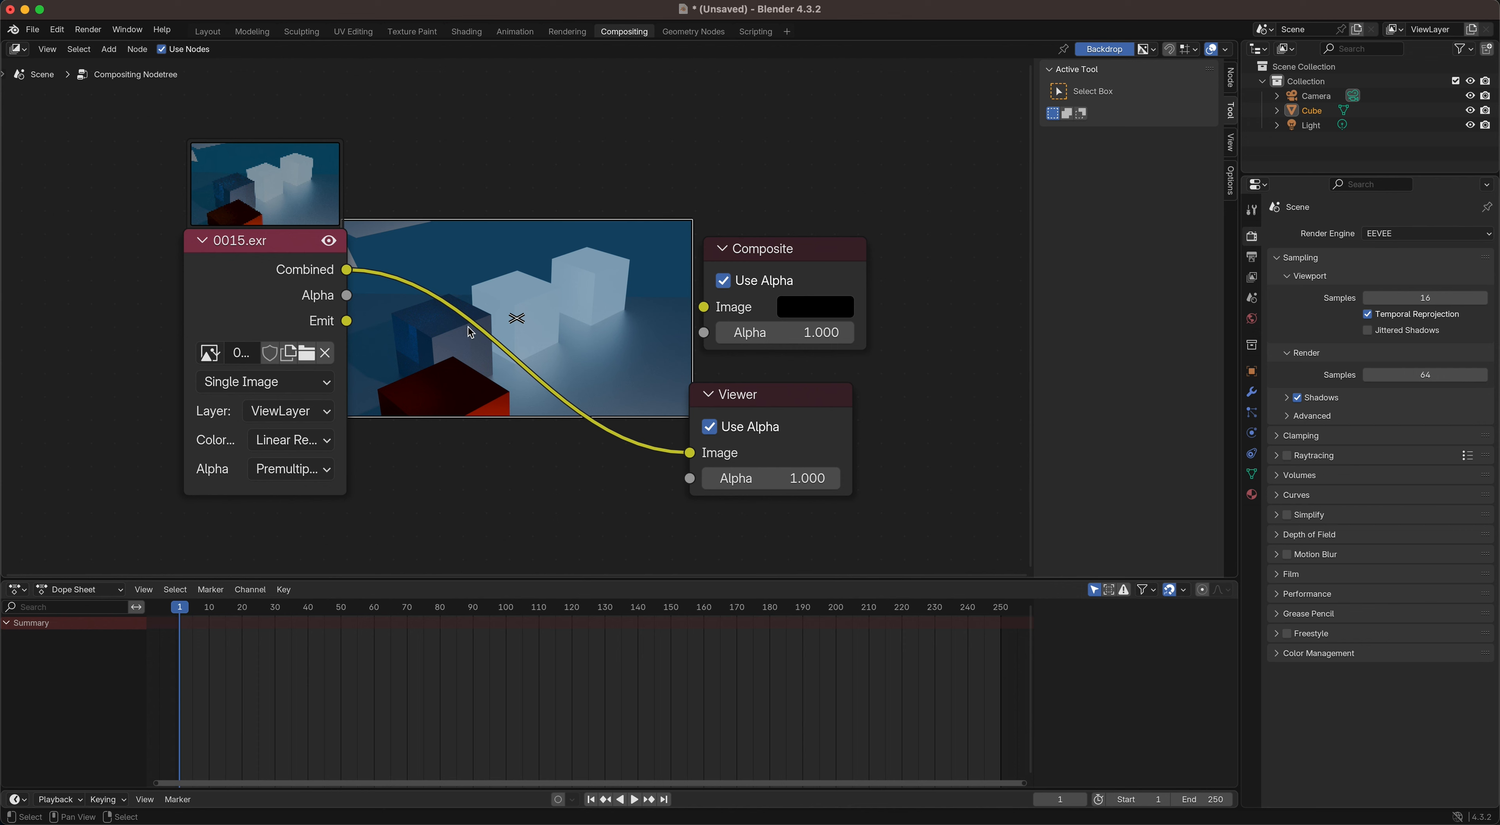
Step: Insert a Glare node on the link between the image and Viewer nodes, and connect its output to the Composite node too
key(shift+a)
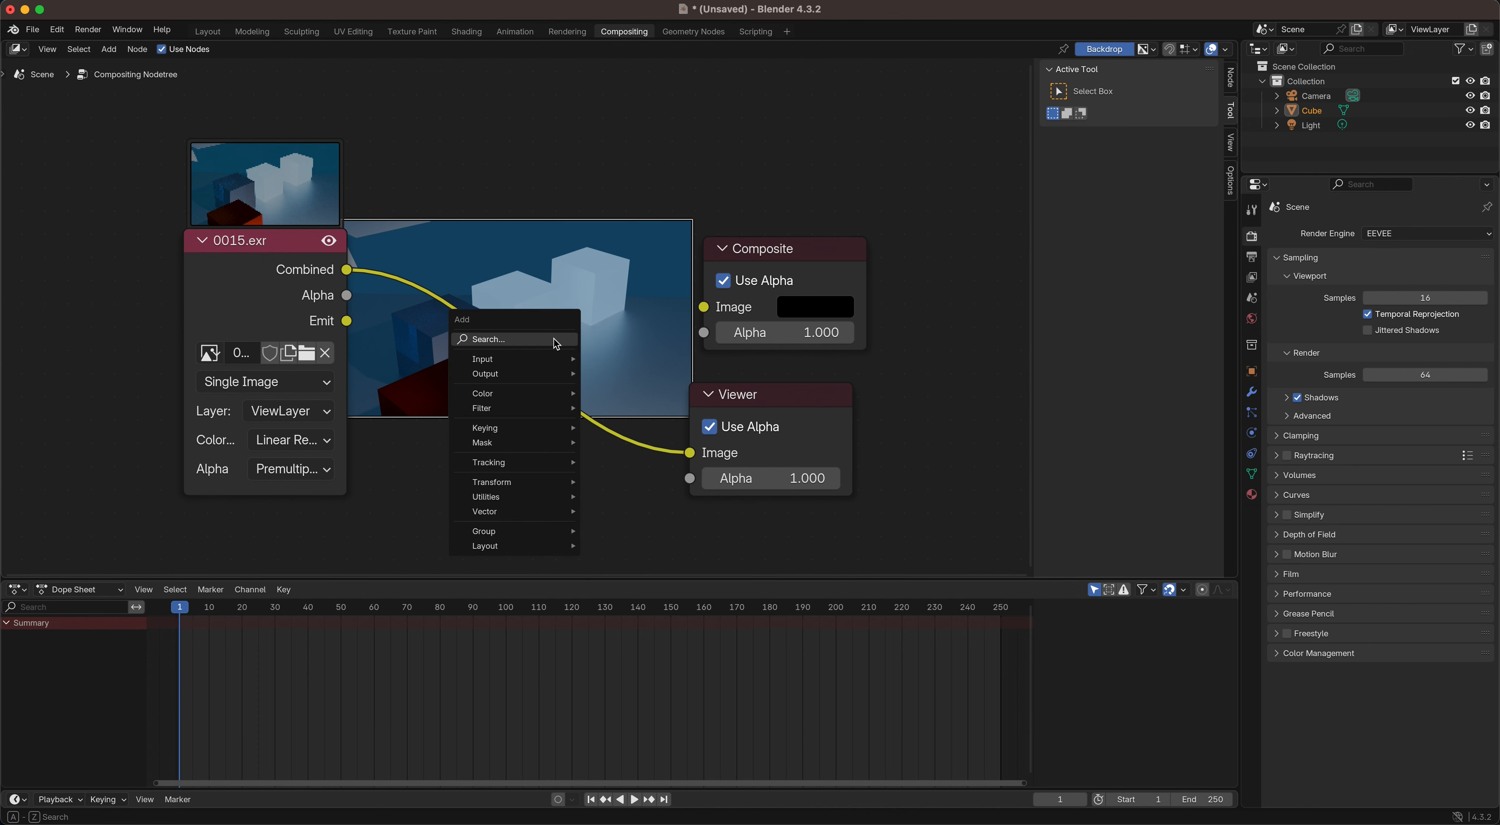
click(550, 338)
text(glar)
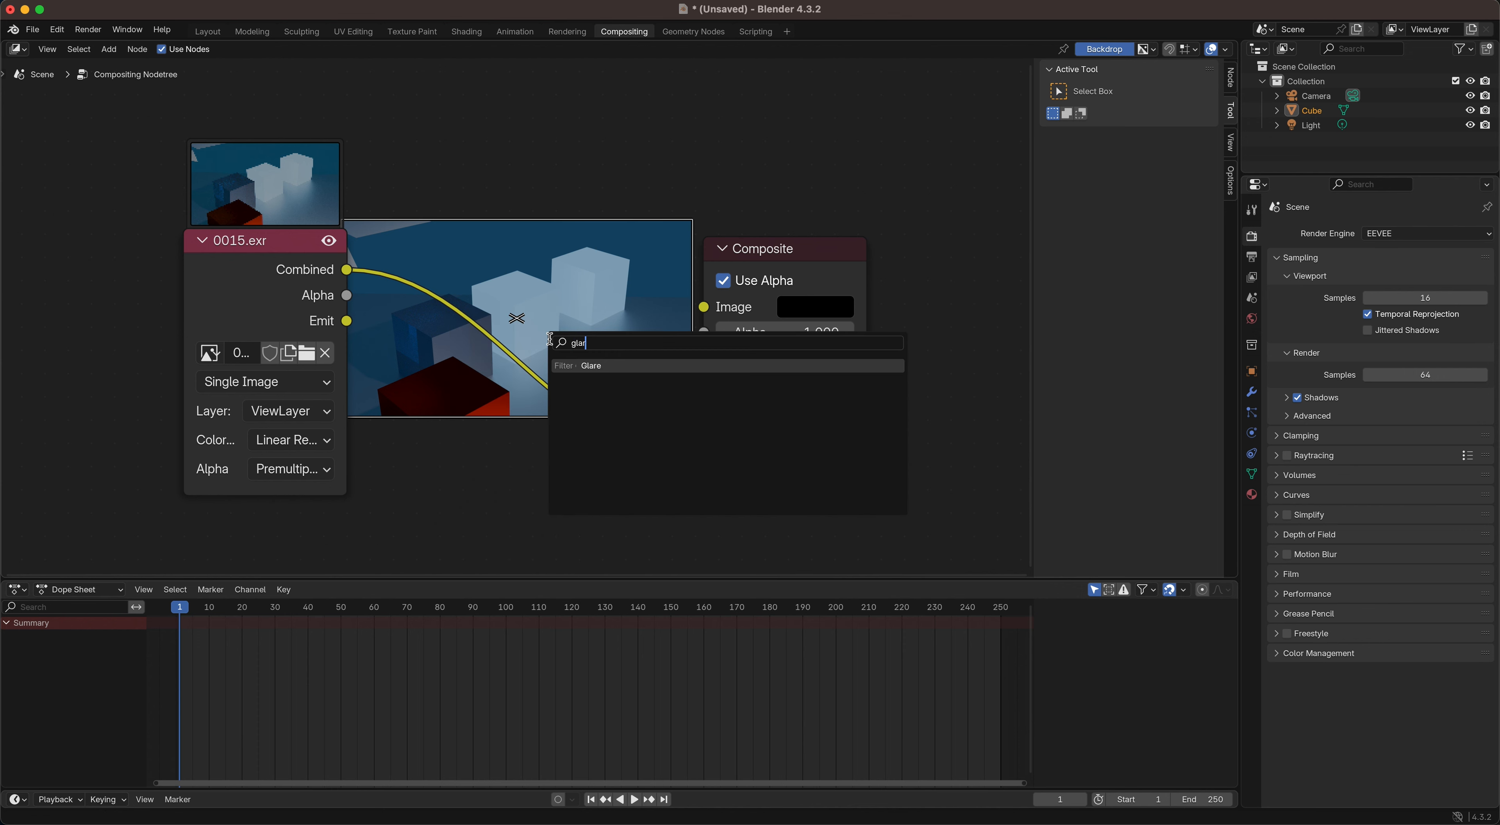
click(591, 365)
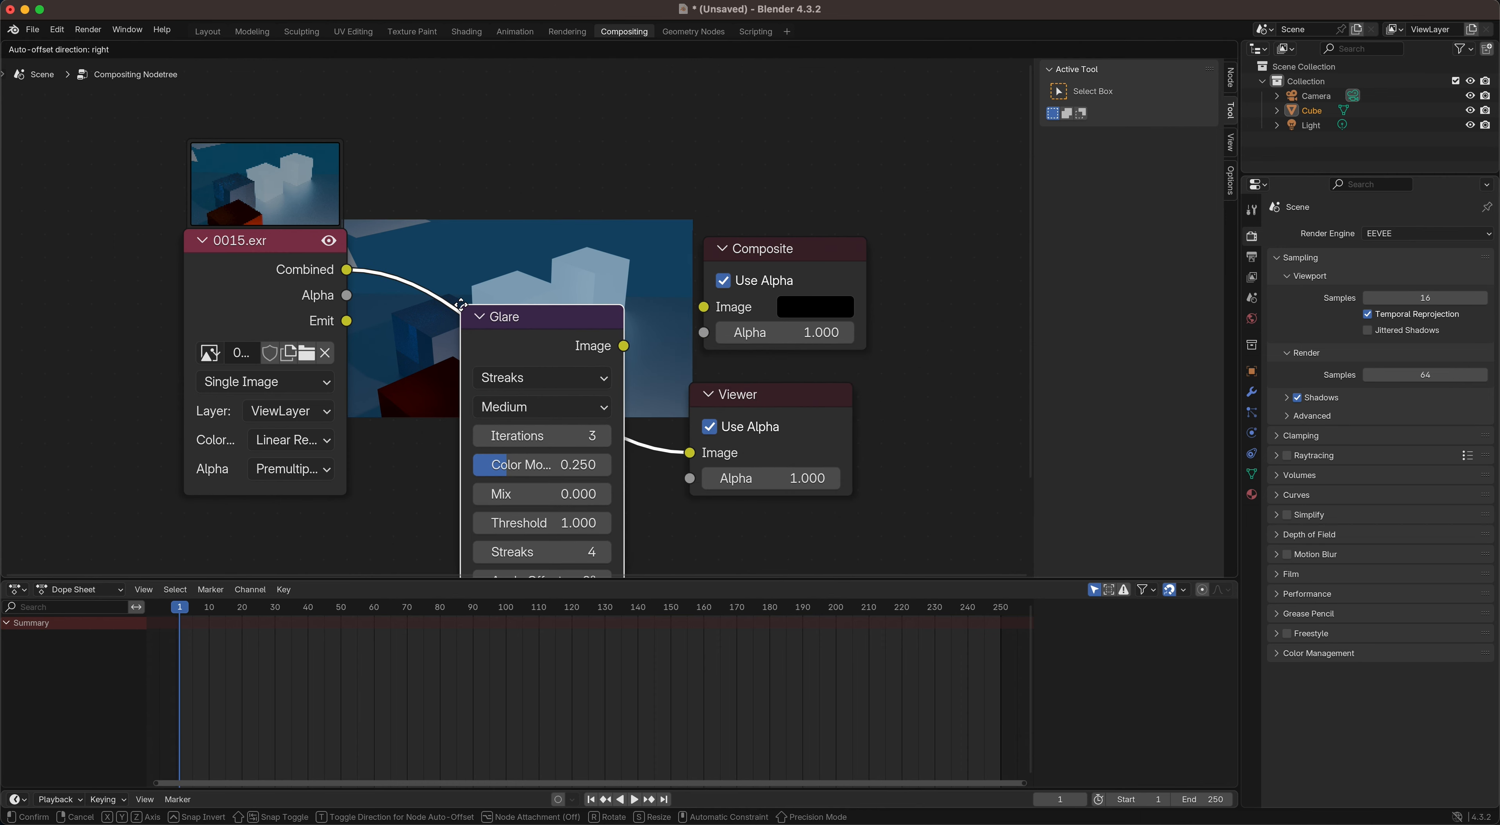
click(464, 310)
drag(633, 347, 704, 307)
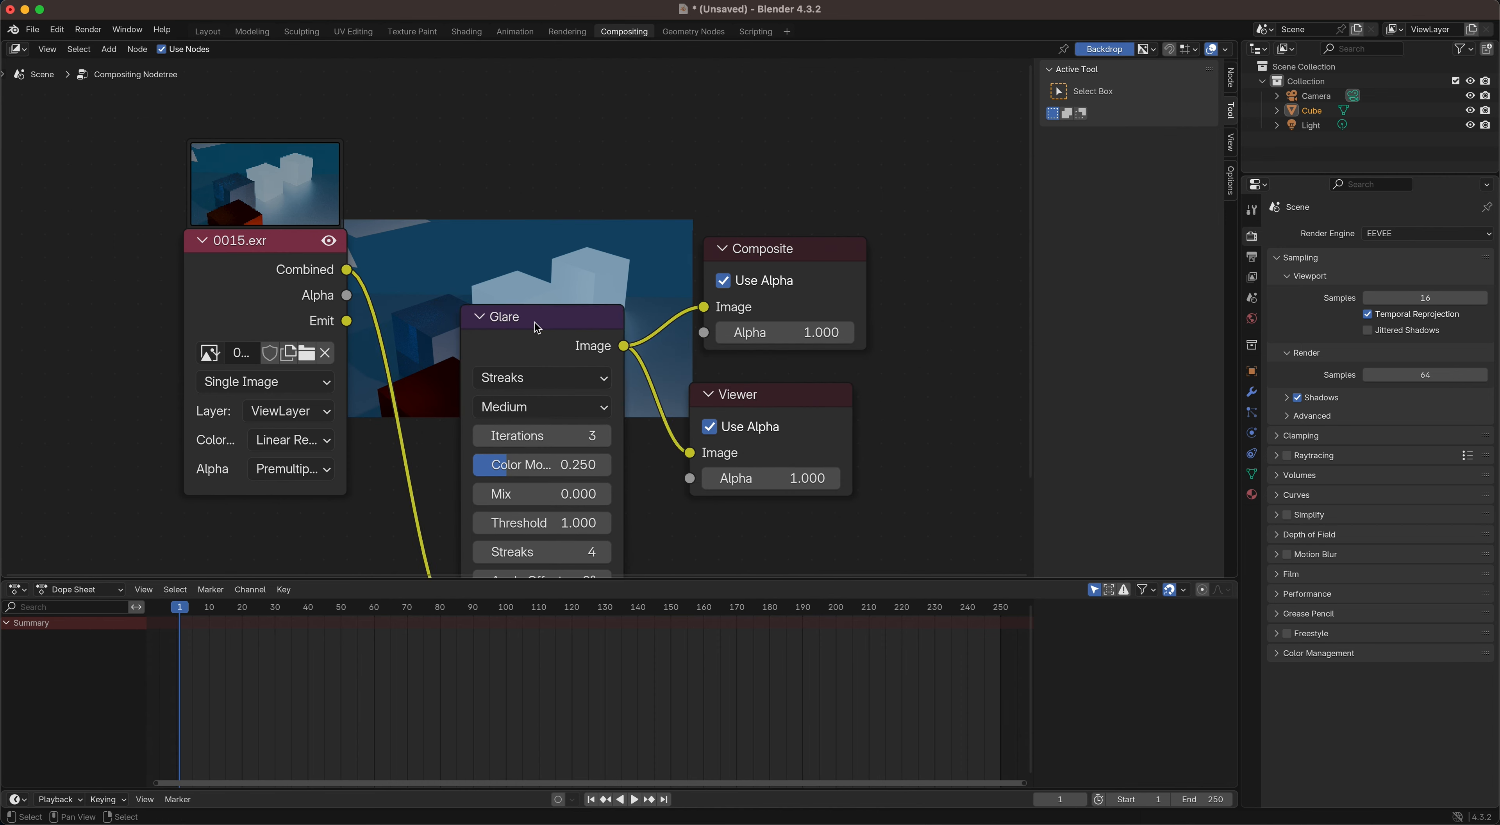
Step: Spread the Glare, Viewer, Composite and 0015.exr nodes apart to leave more room between them
drag(541, 323, 576, 330)
drag(779, 402, 933, 414)
drag(757, 248, 849, 134)
drag(581, 332, 693, 326)
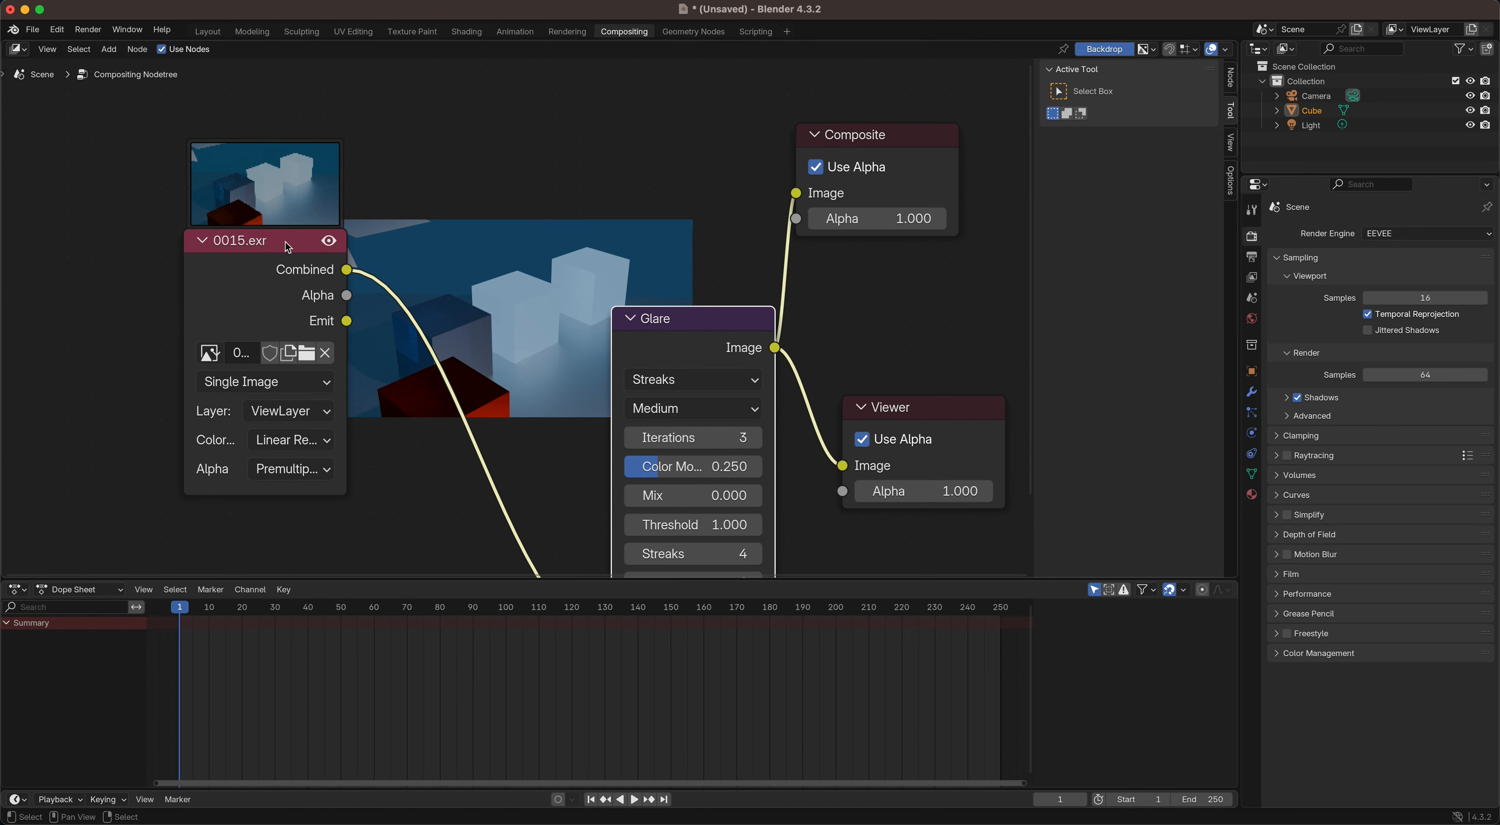
drag(288, 240, 225, 239)
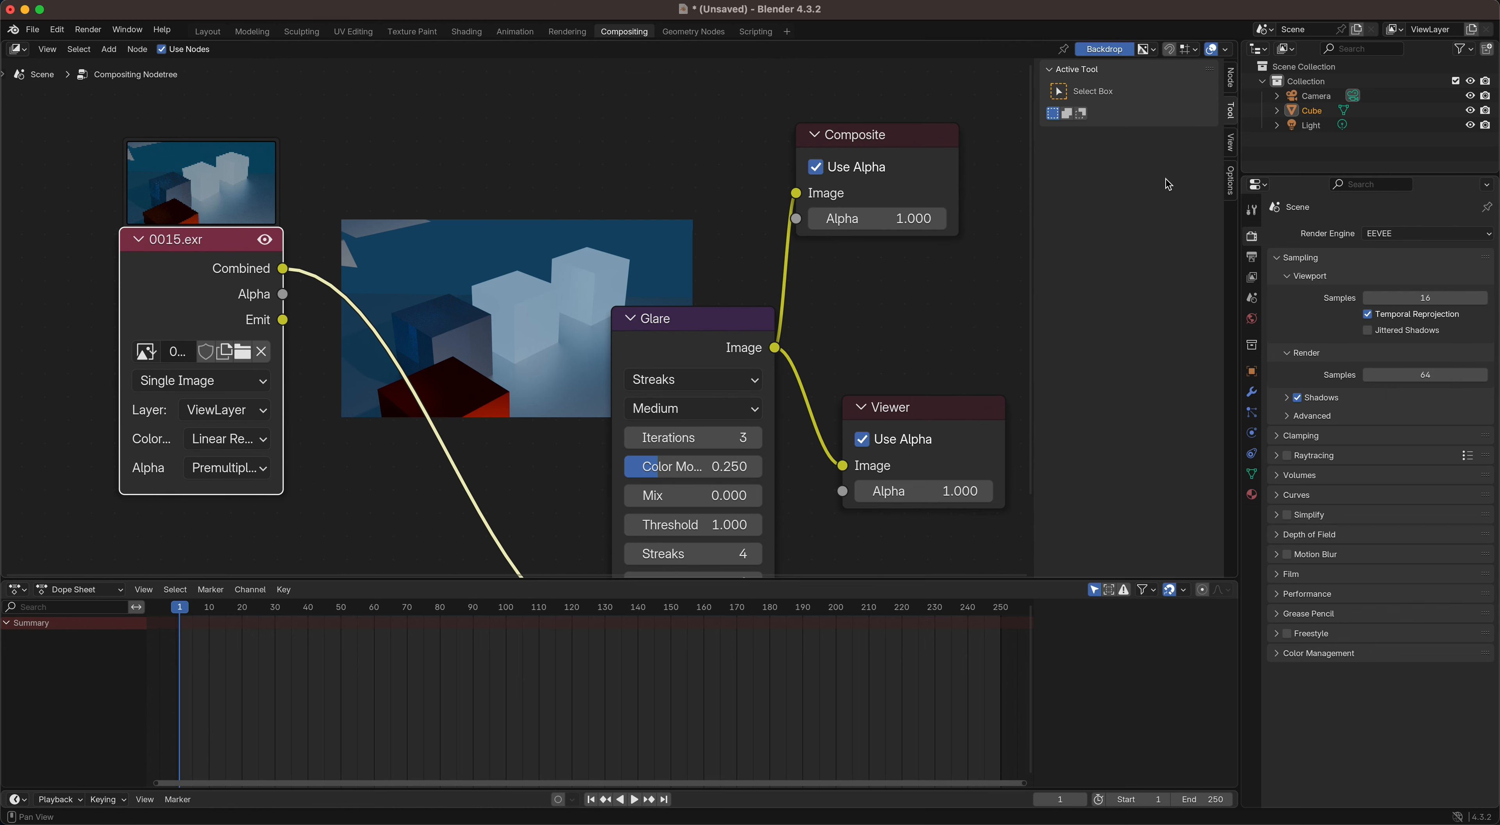
Step: Try backdrop zoom values of 2 and 0.5, and set the zoom back to 1
click(1233, 144)
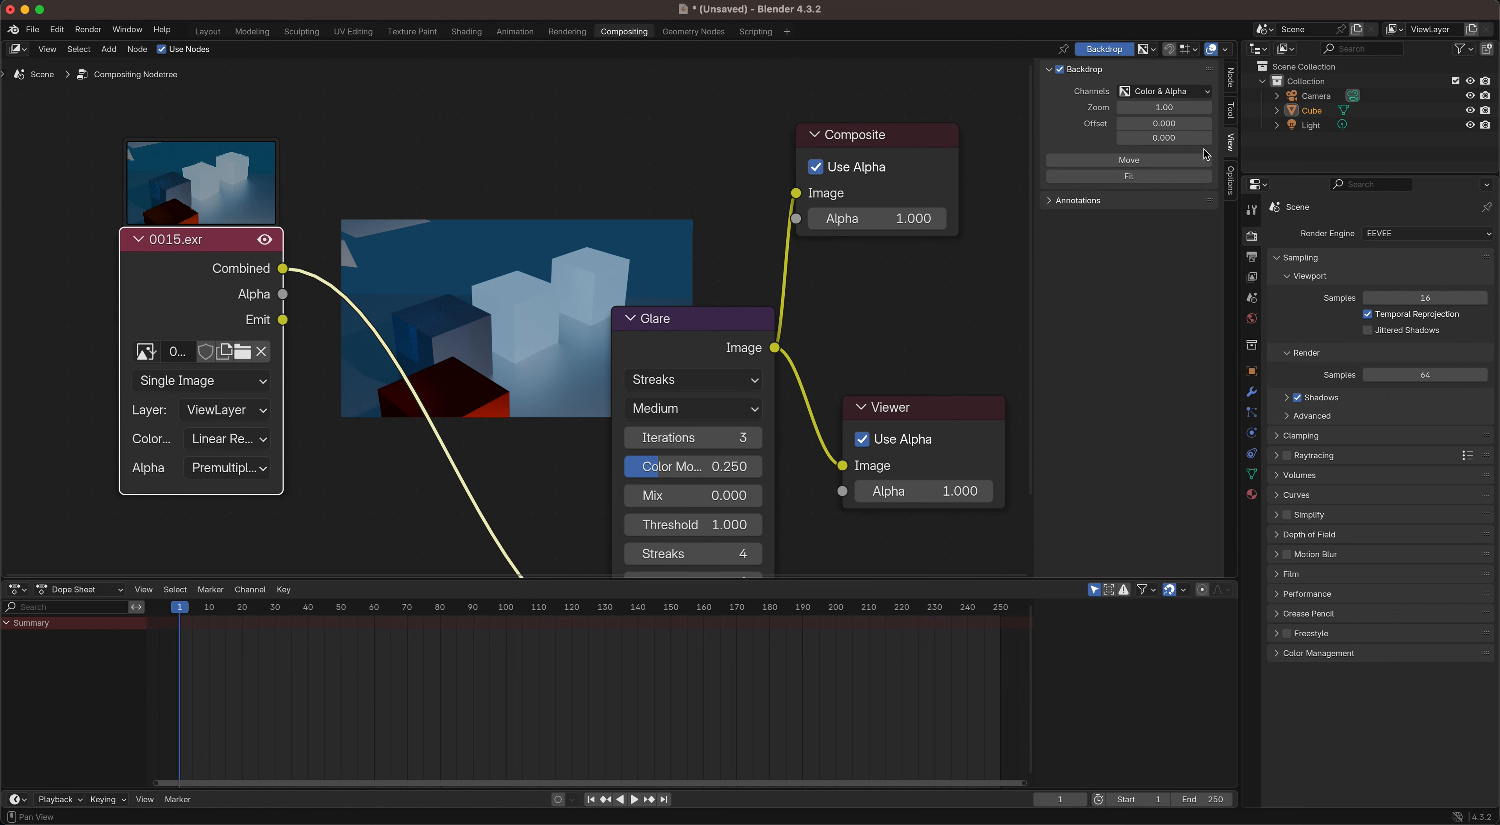
key(n)
key(n)
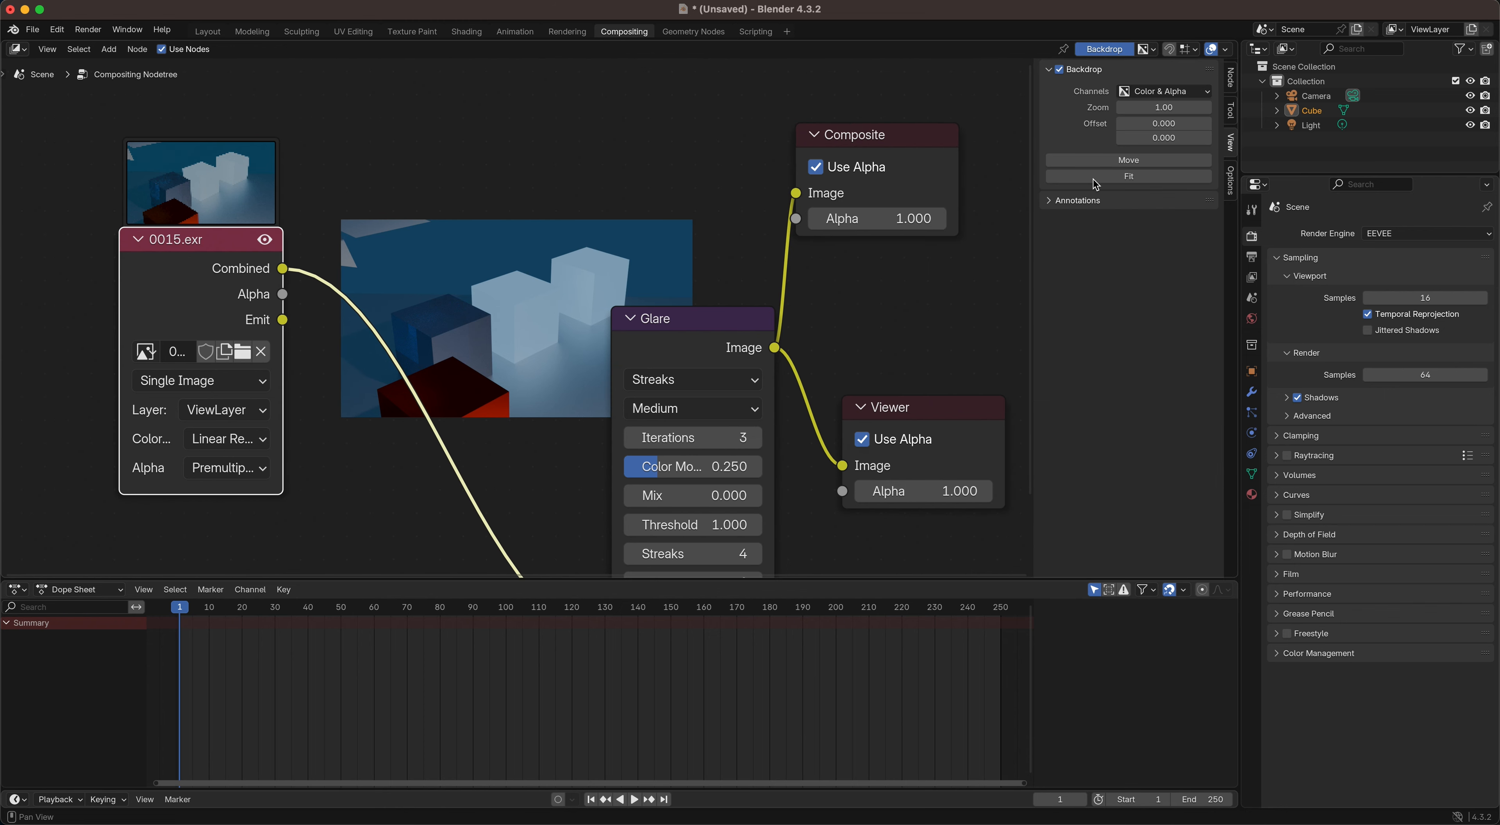
click(1148, 108)
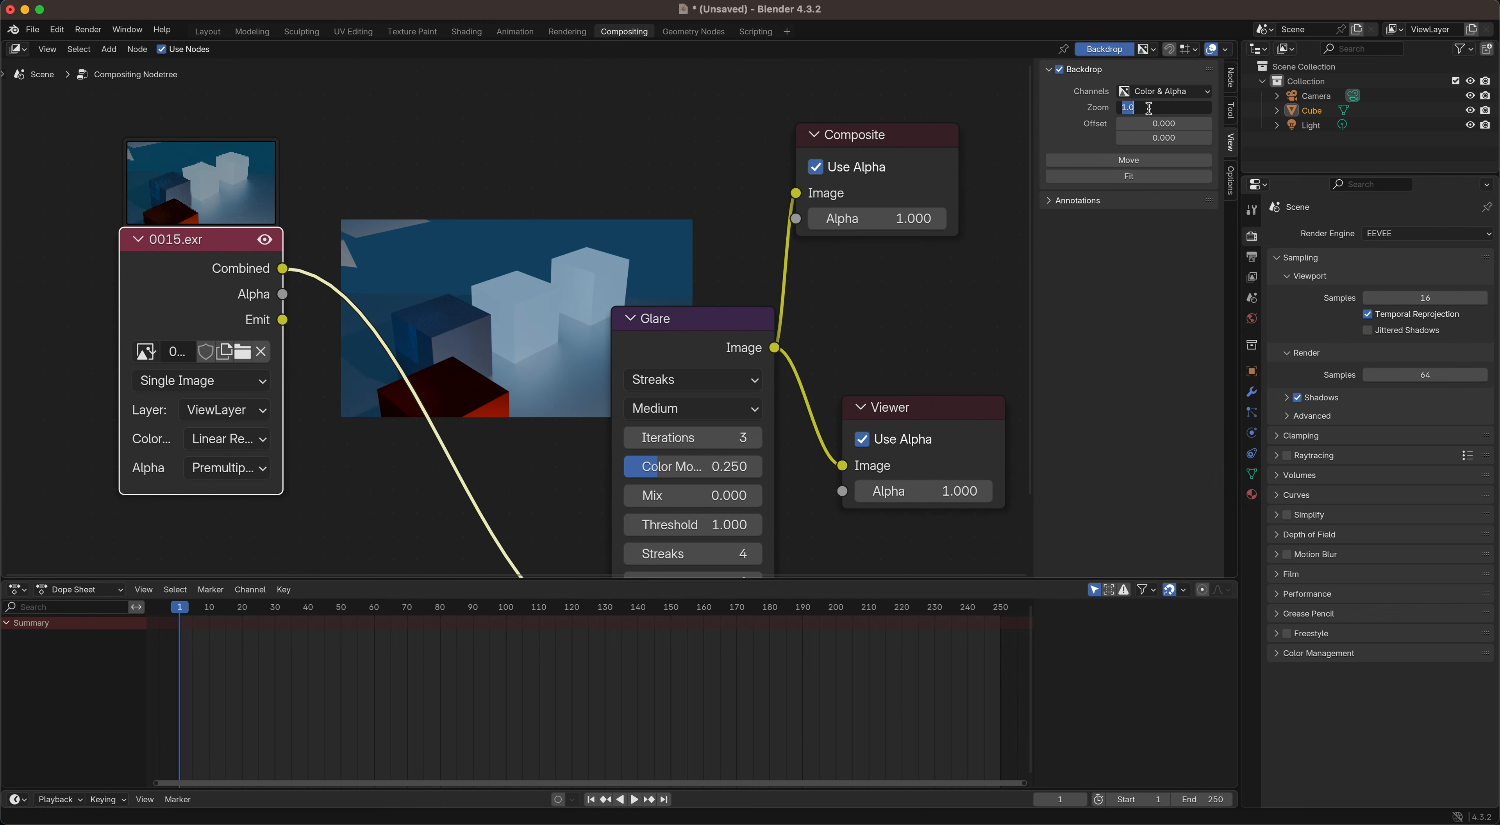
text(2)
key(Return)
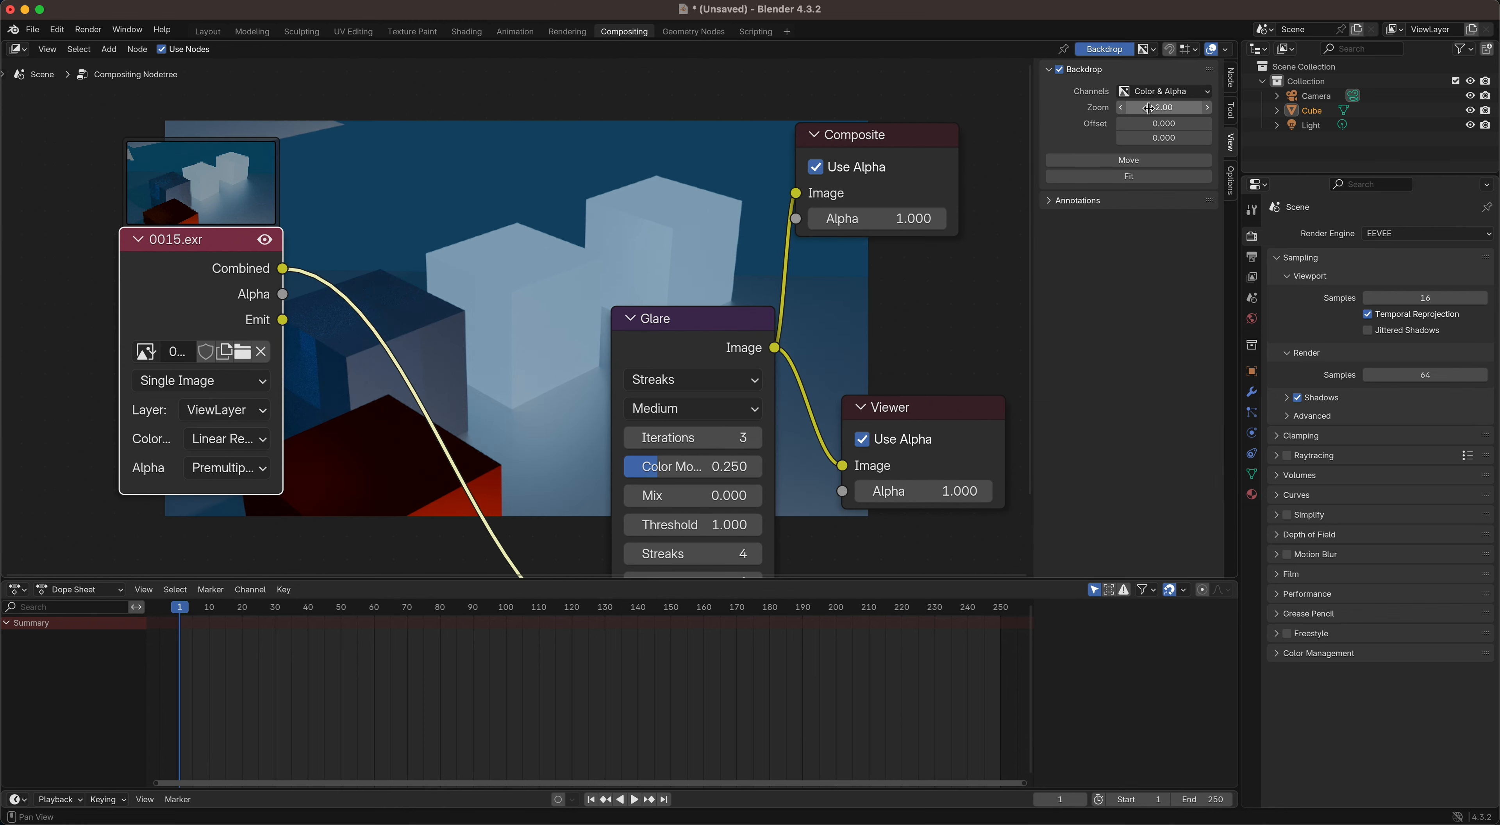
click(1149, 108)
text(0.5)
key(Return)
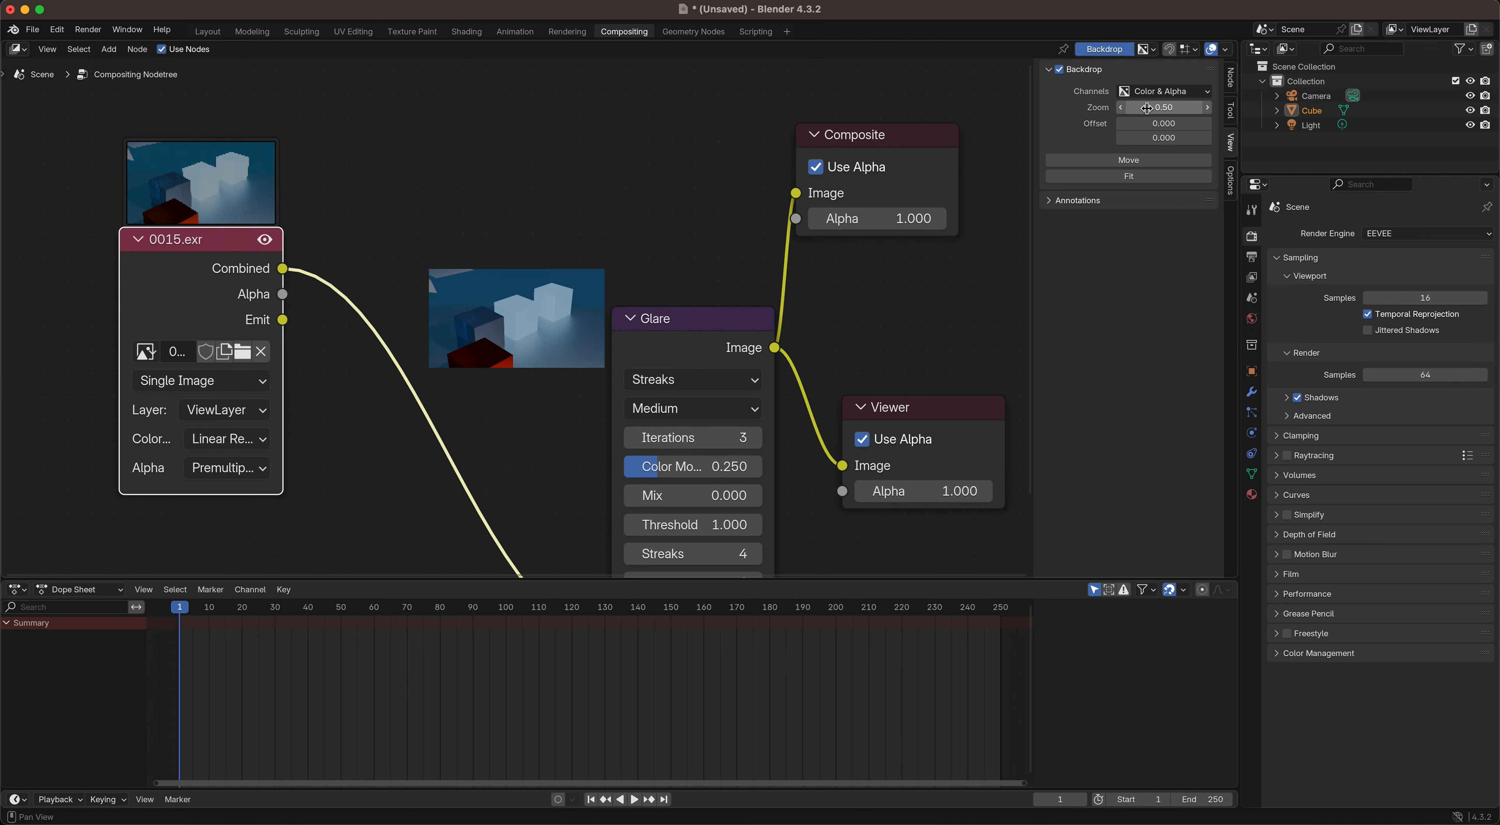
click(1175, 110)
text(1)
key(Return)
Step: Move the backdrop to an offset of about -24, 12, and shift the Glare node up and the Composite node further right
click(1119, 159)
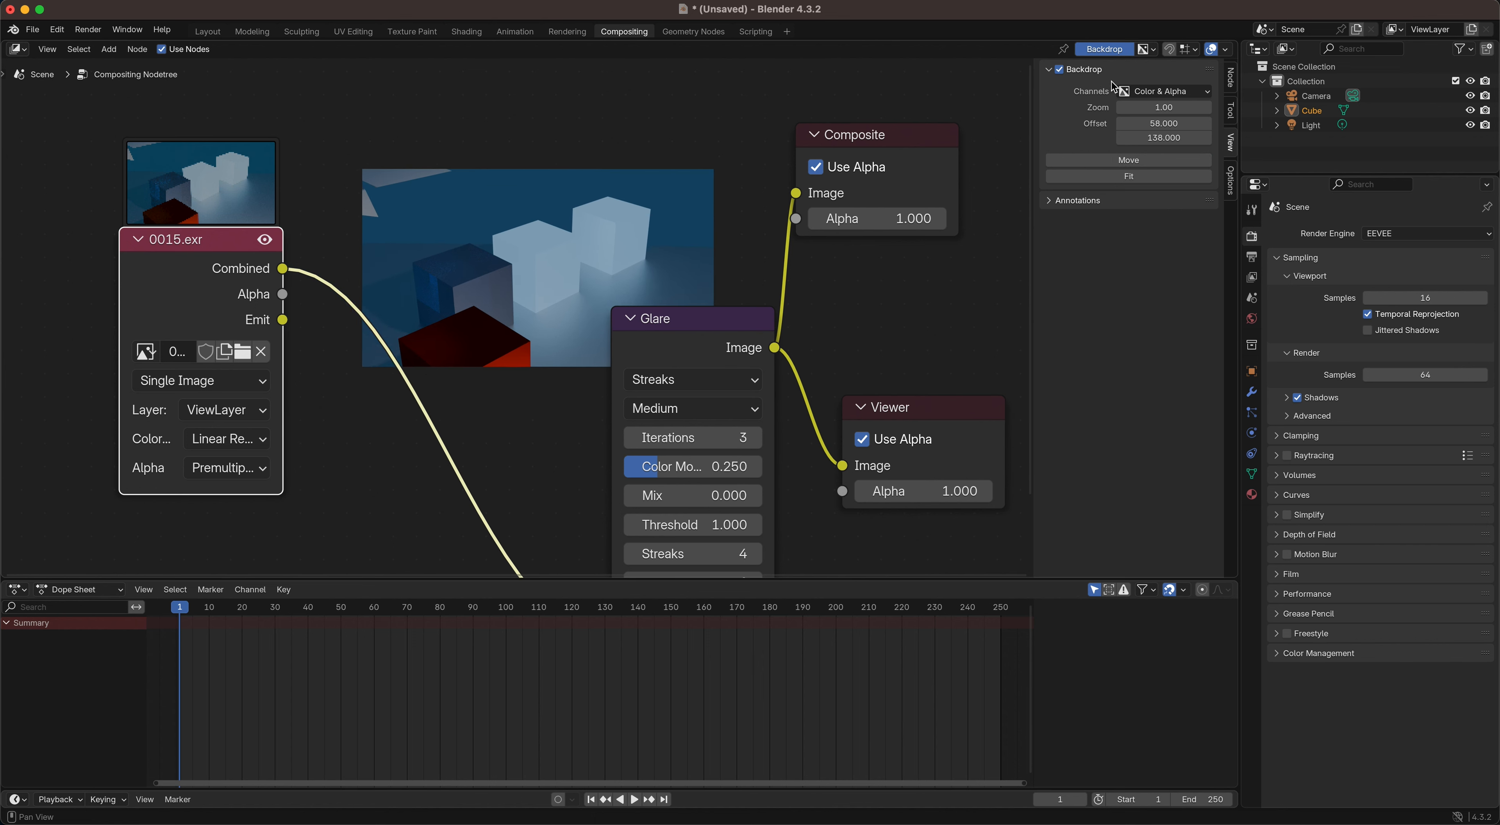
click(1111, 152)
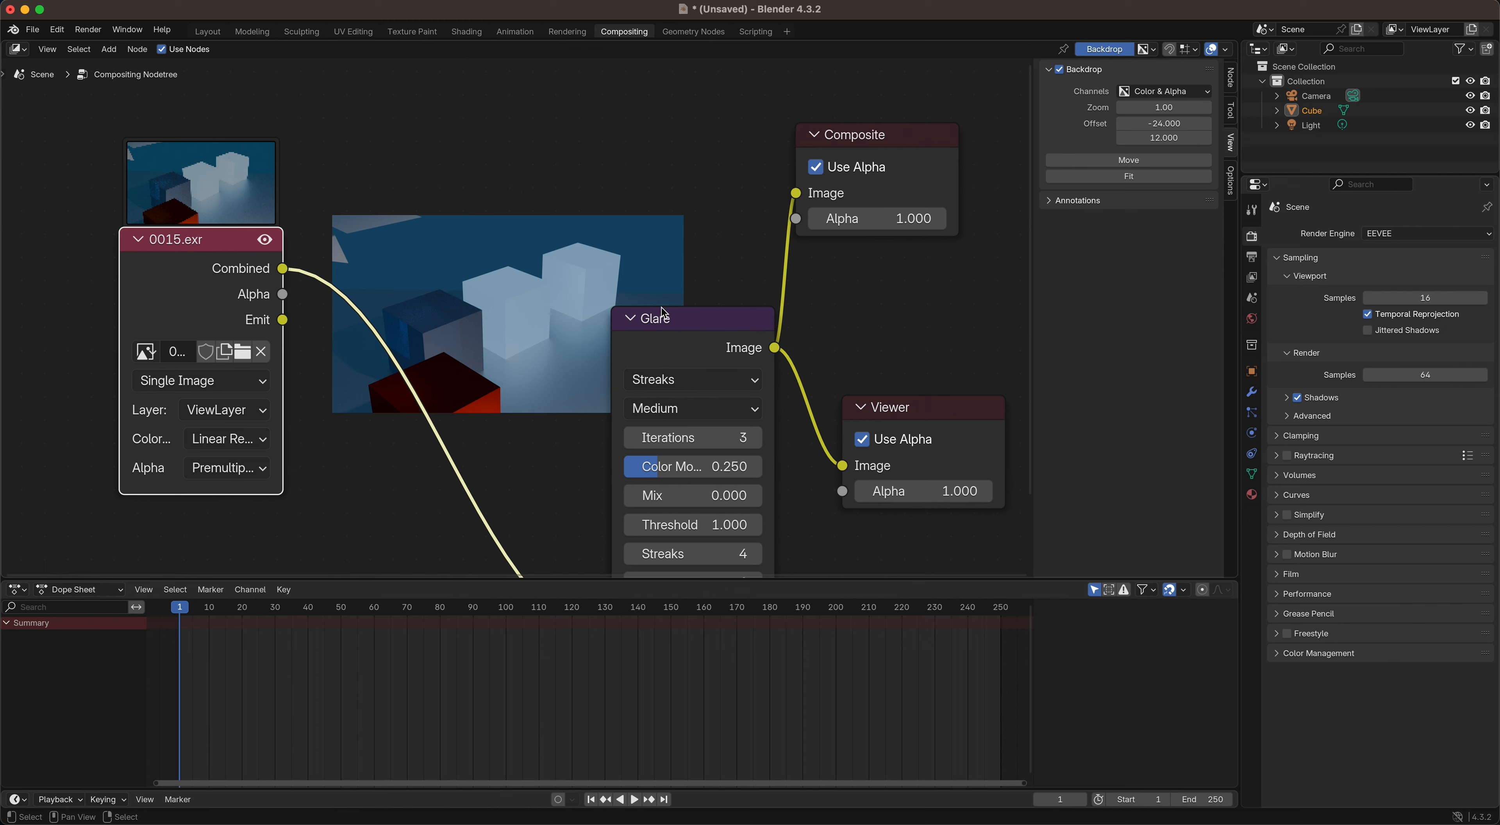
drag(660, 318, 679, 240)
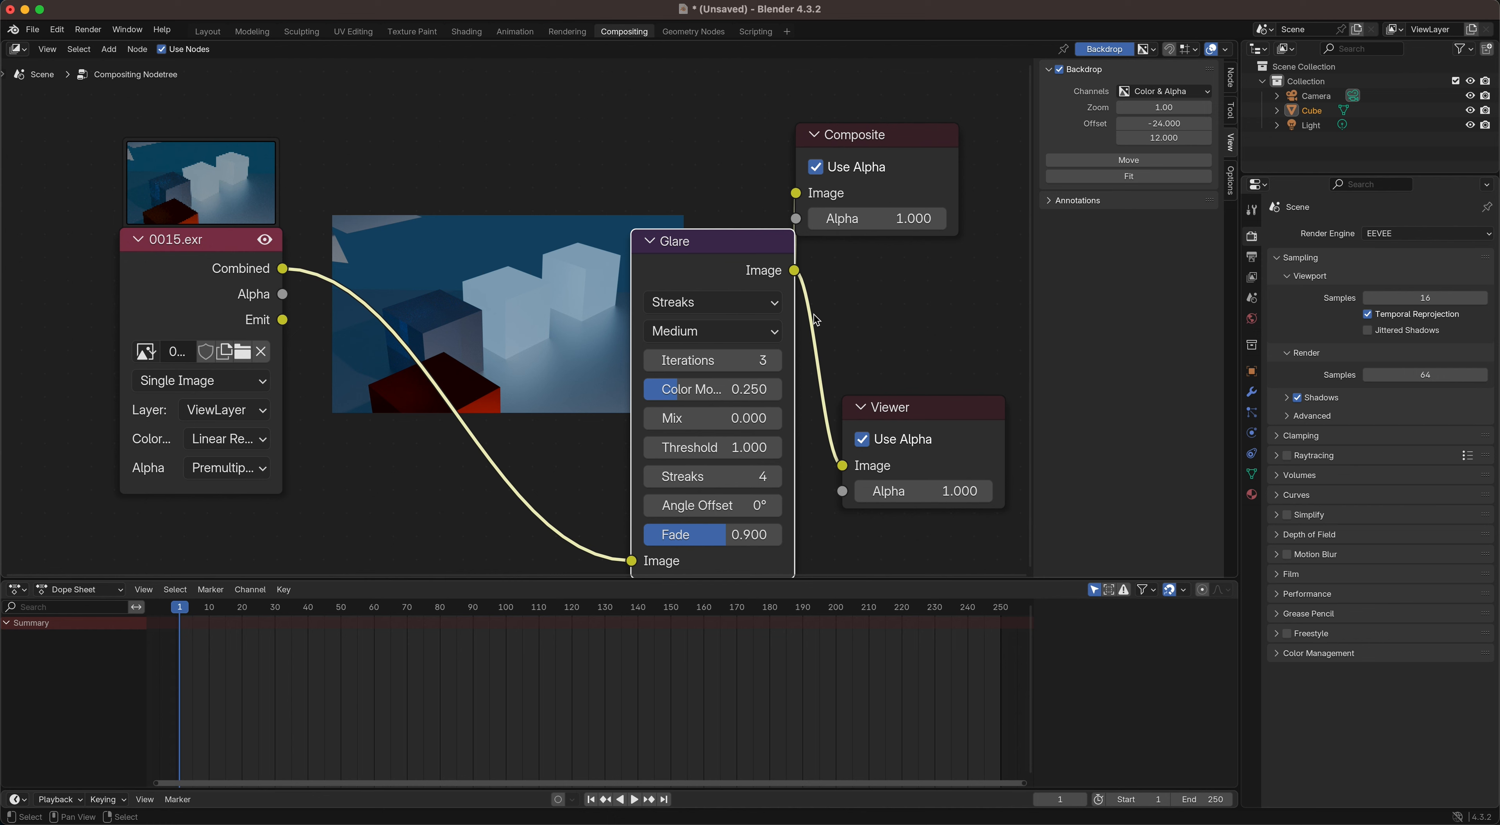
drag(850, 136, 925, 167)
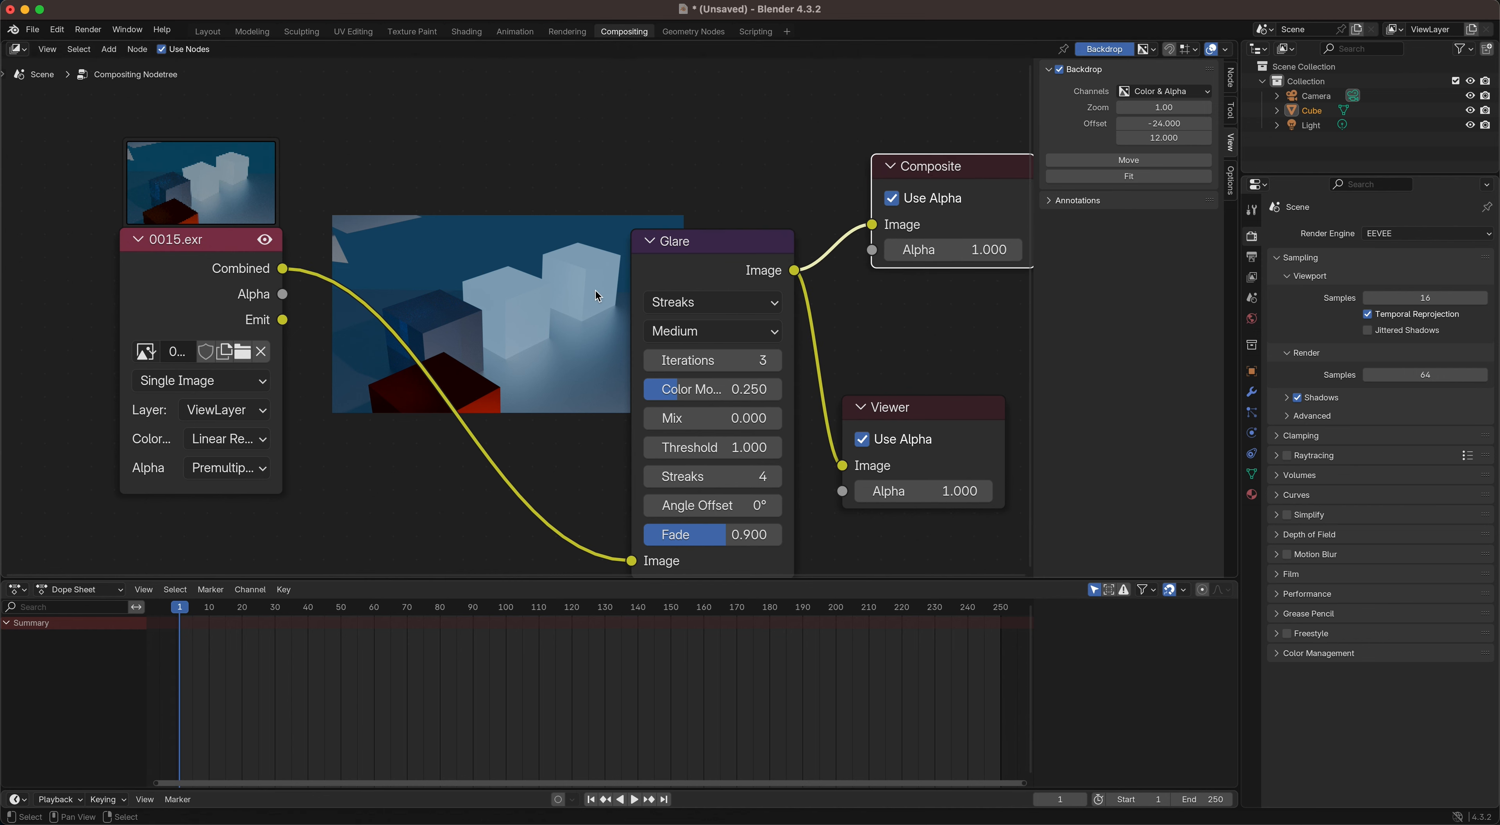
Step: Set the Glare node's quality to High and its threshold to 0.5
click(655, 335)
click(696, 387)
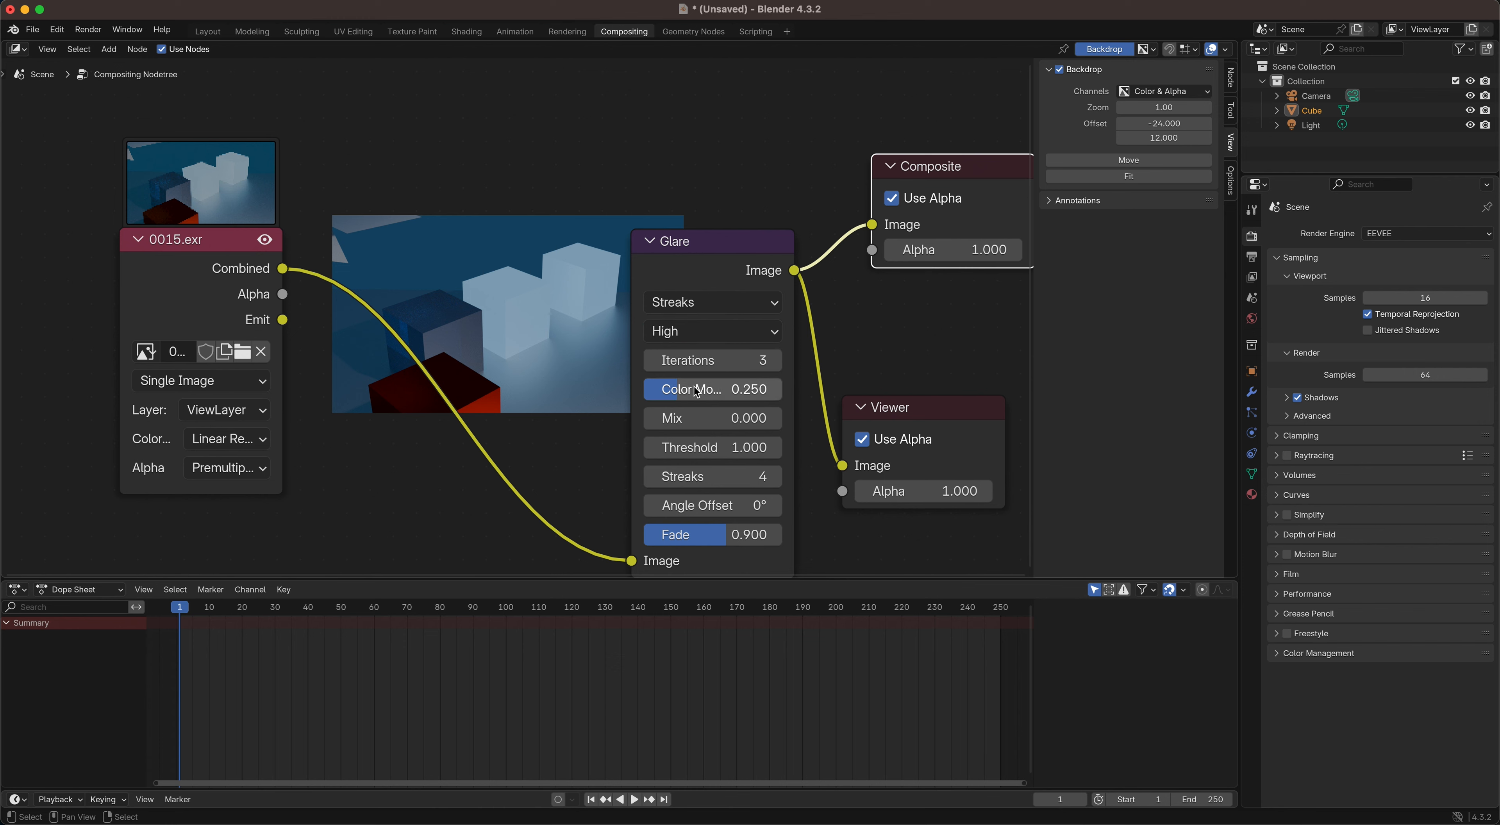
click(754, 447)
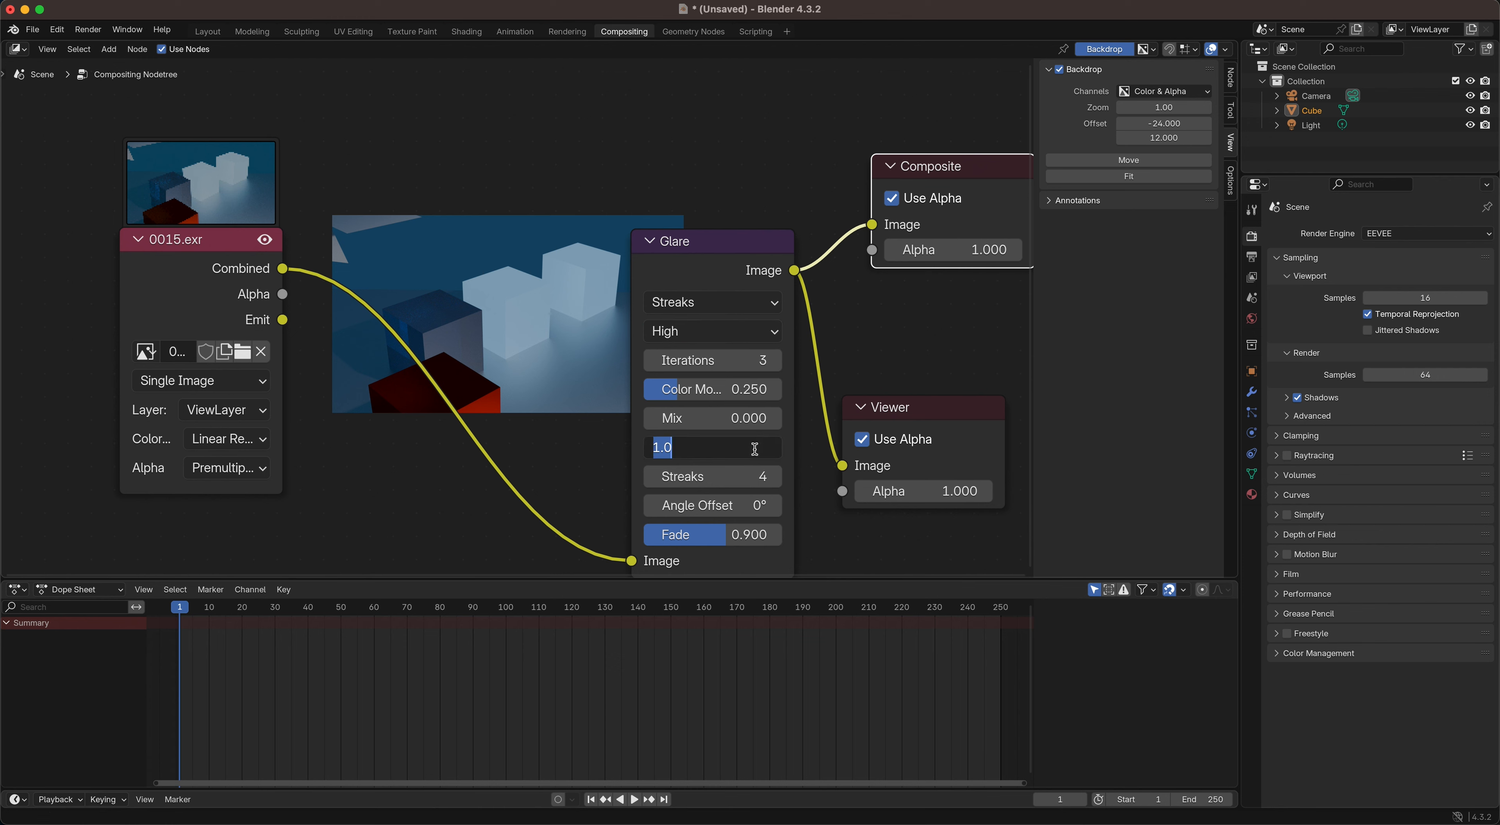
text(.5)
key(Return)
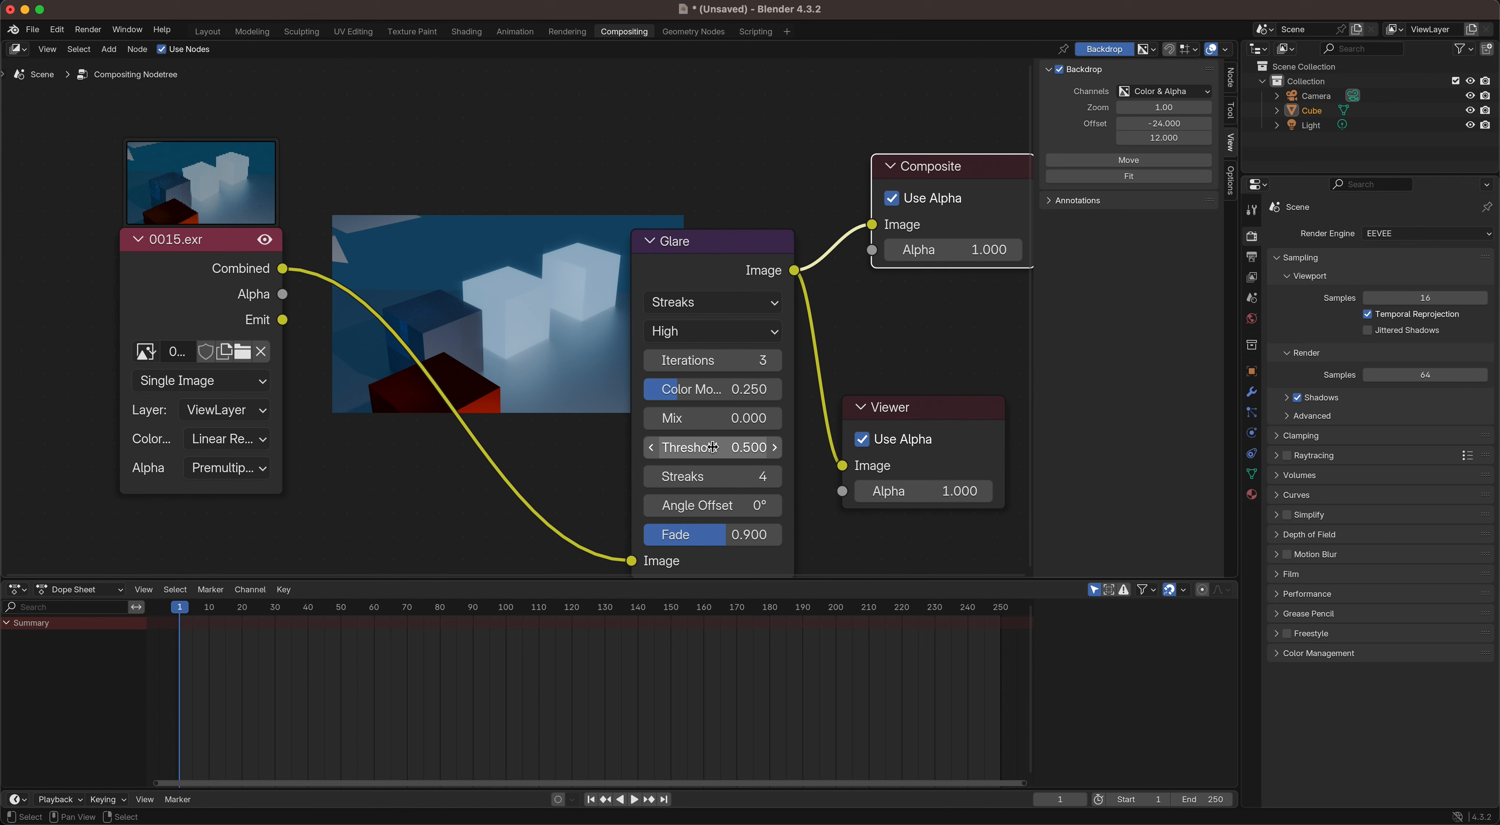
Step: Set the Glare node's threshold to 0.4
click(739, 454)
text(.4)
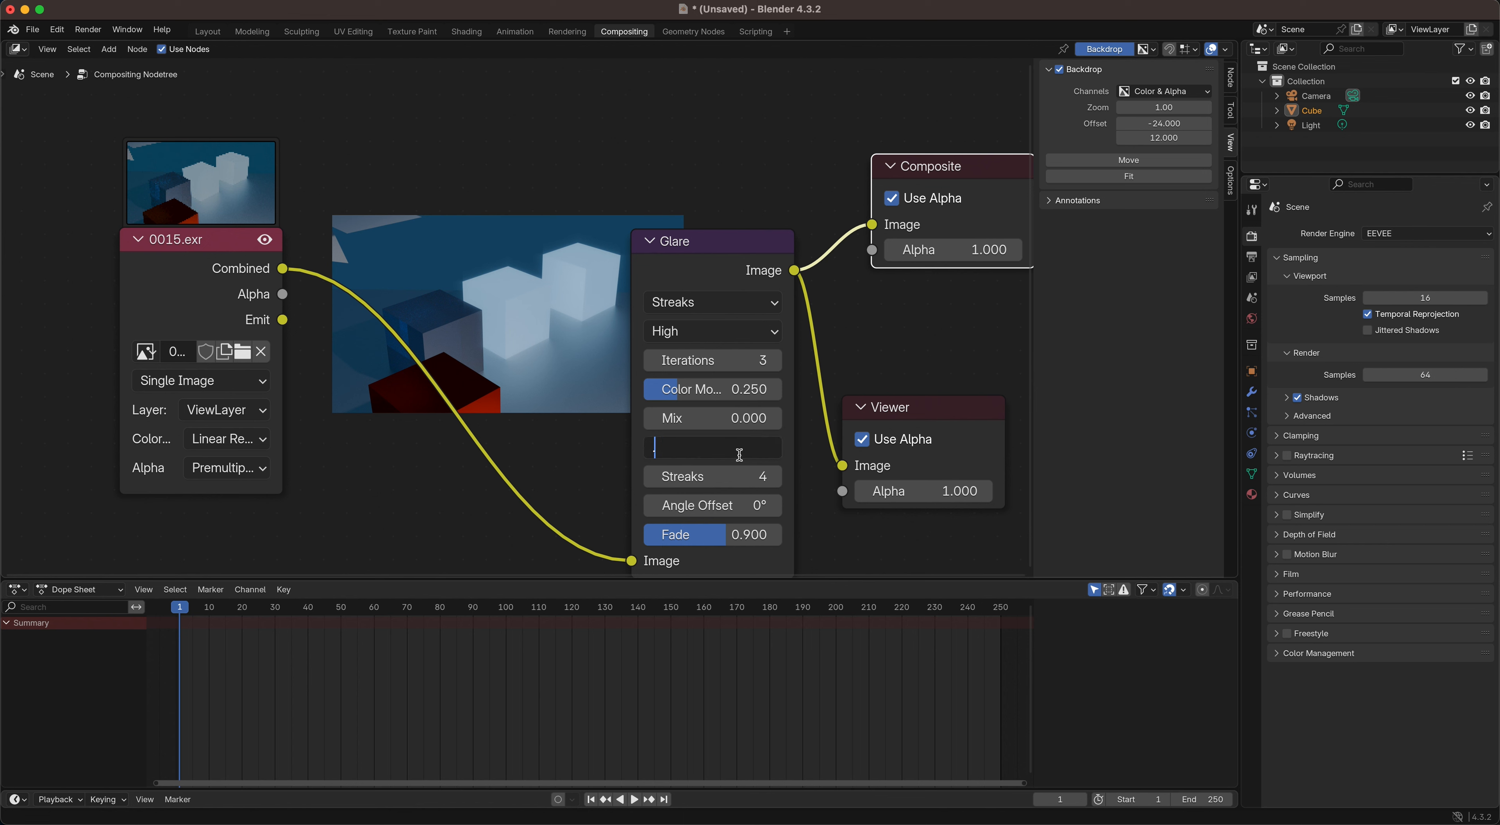
key(Return)
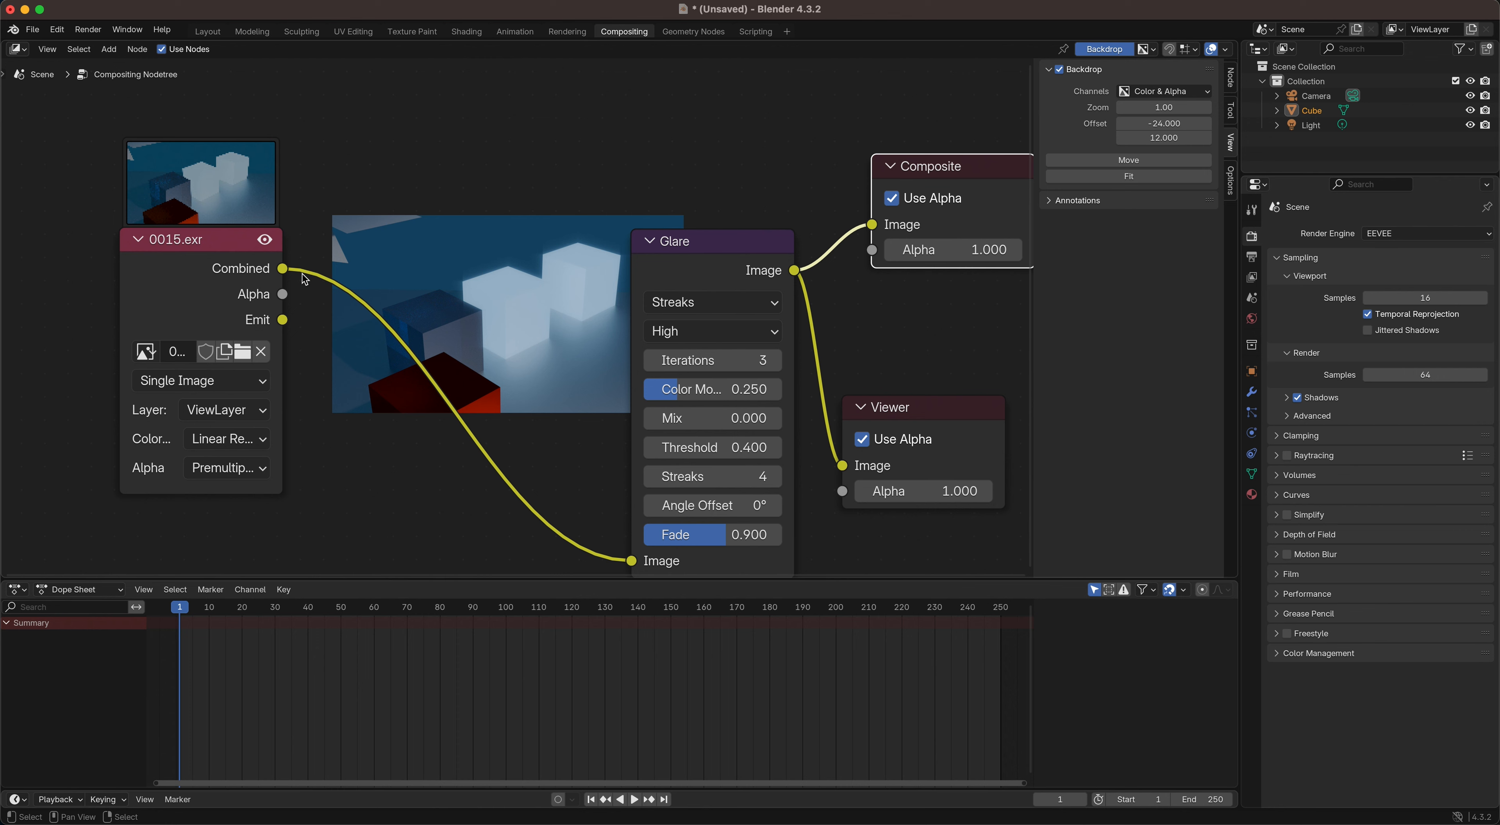
Step: Set the Glare node's type to Bloom and its quality to Medium
click(693, 303)
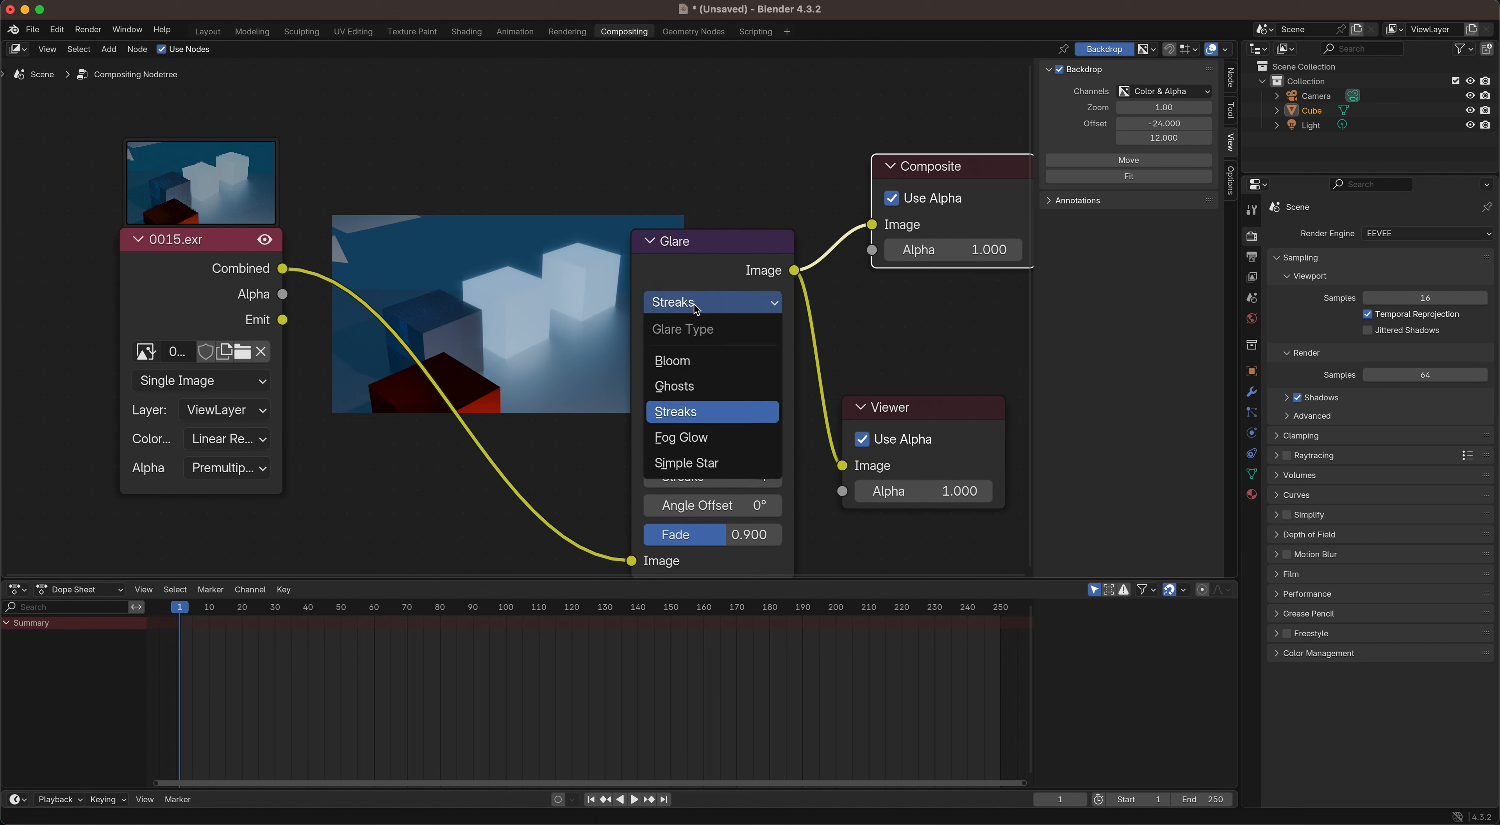
click(678, 361)
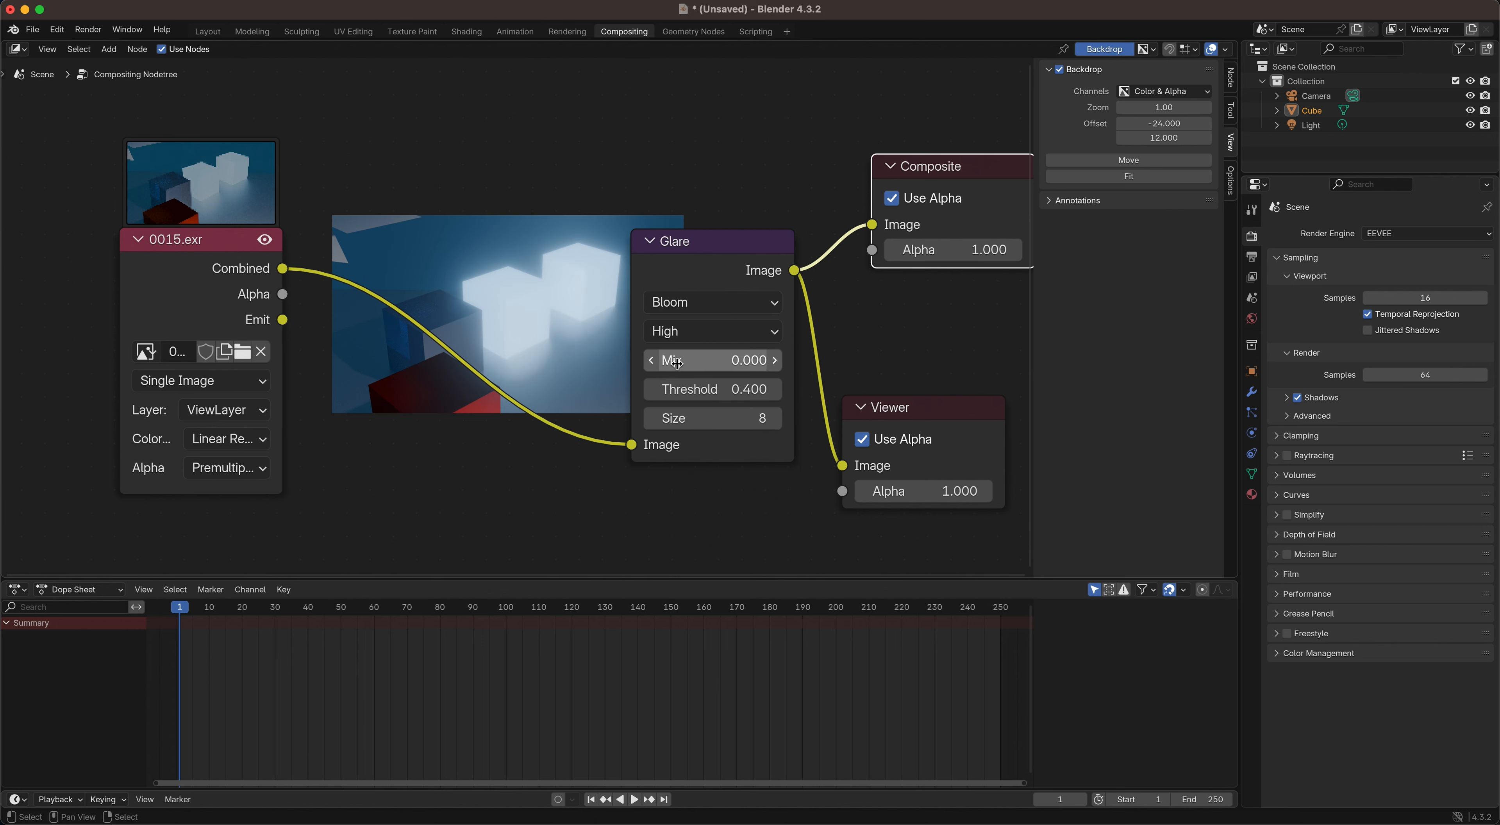
click(682, 332)
click(688, 413)
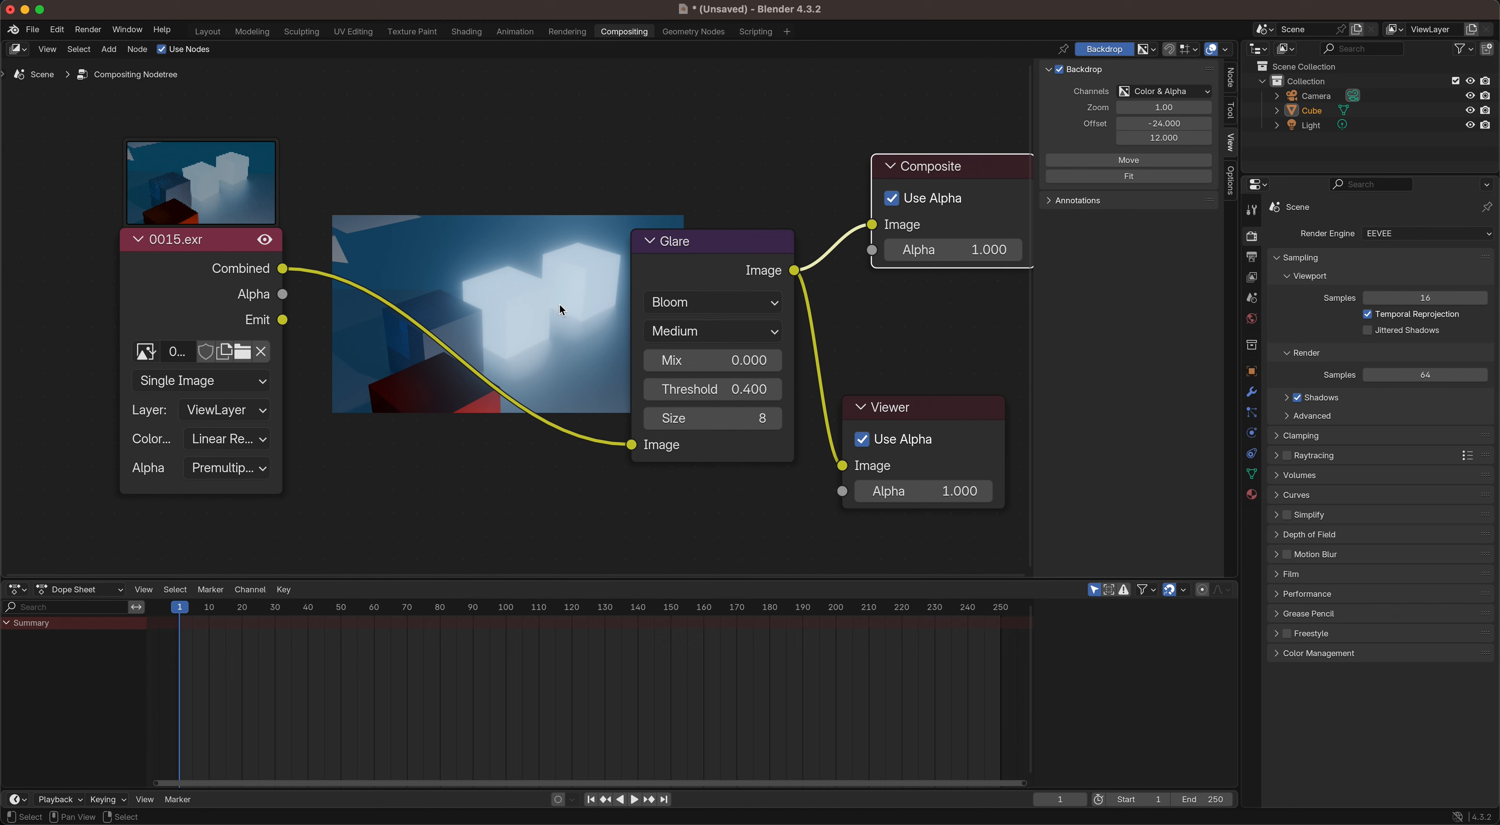
Step: Make room and insert a Mix Color node between the Glare and Composite nodes, and connect its output to the Viewer as well
drag(702, 235, 467, 303)
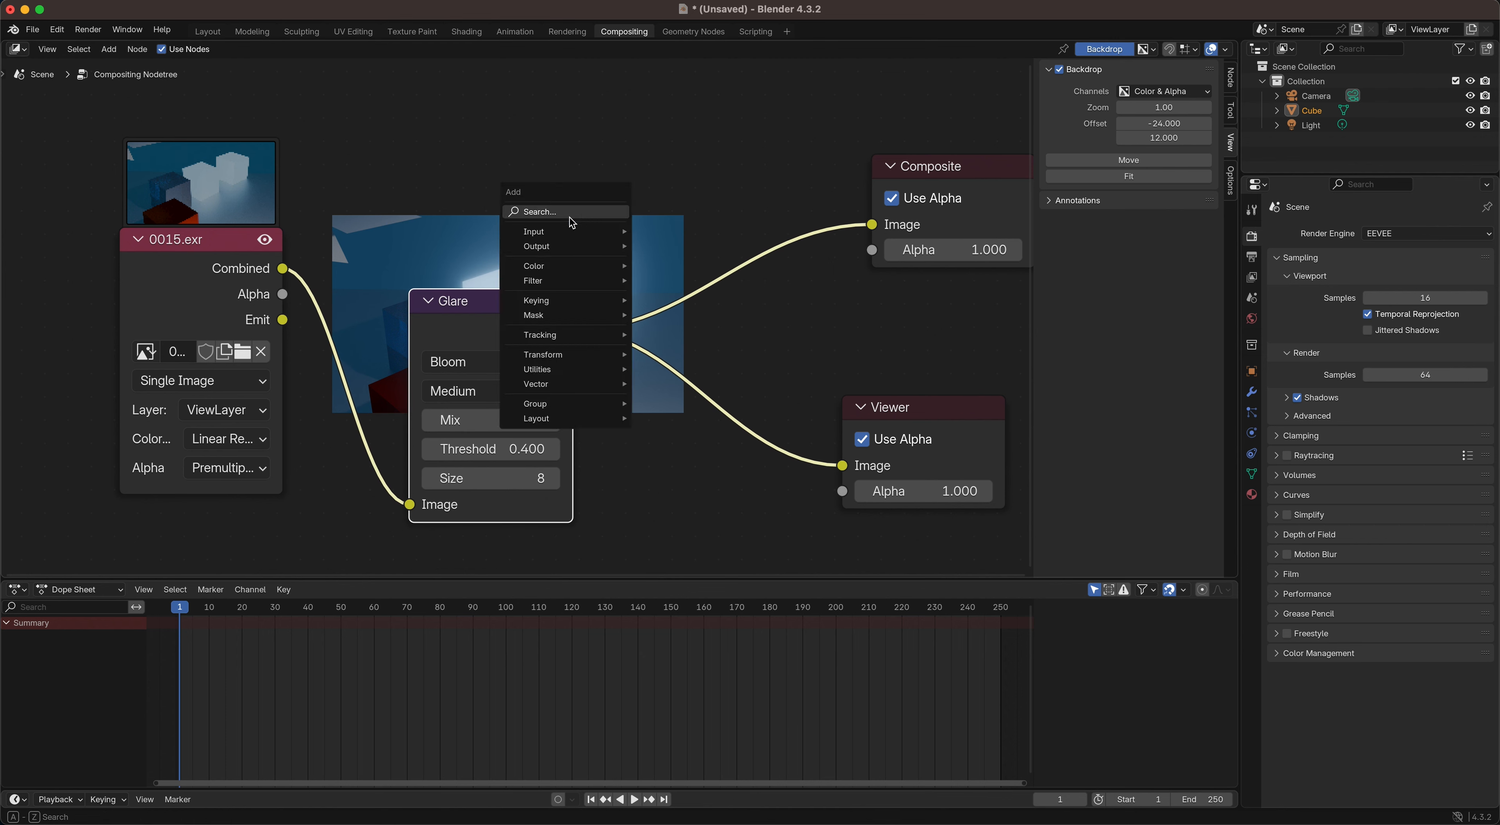
click(592, 213)
text(mix)
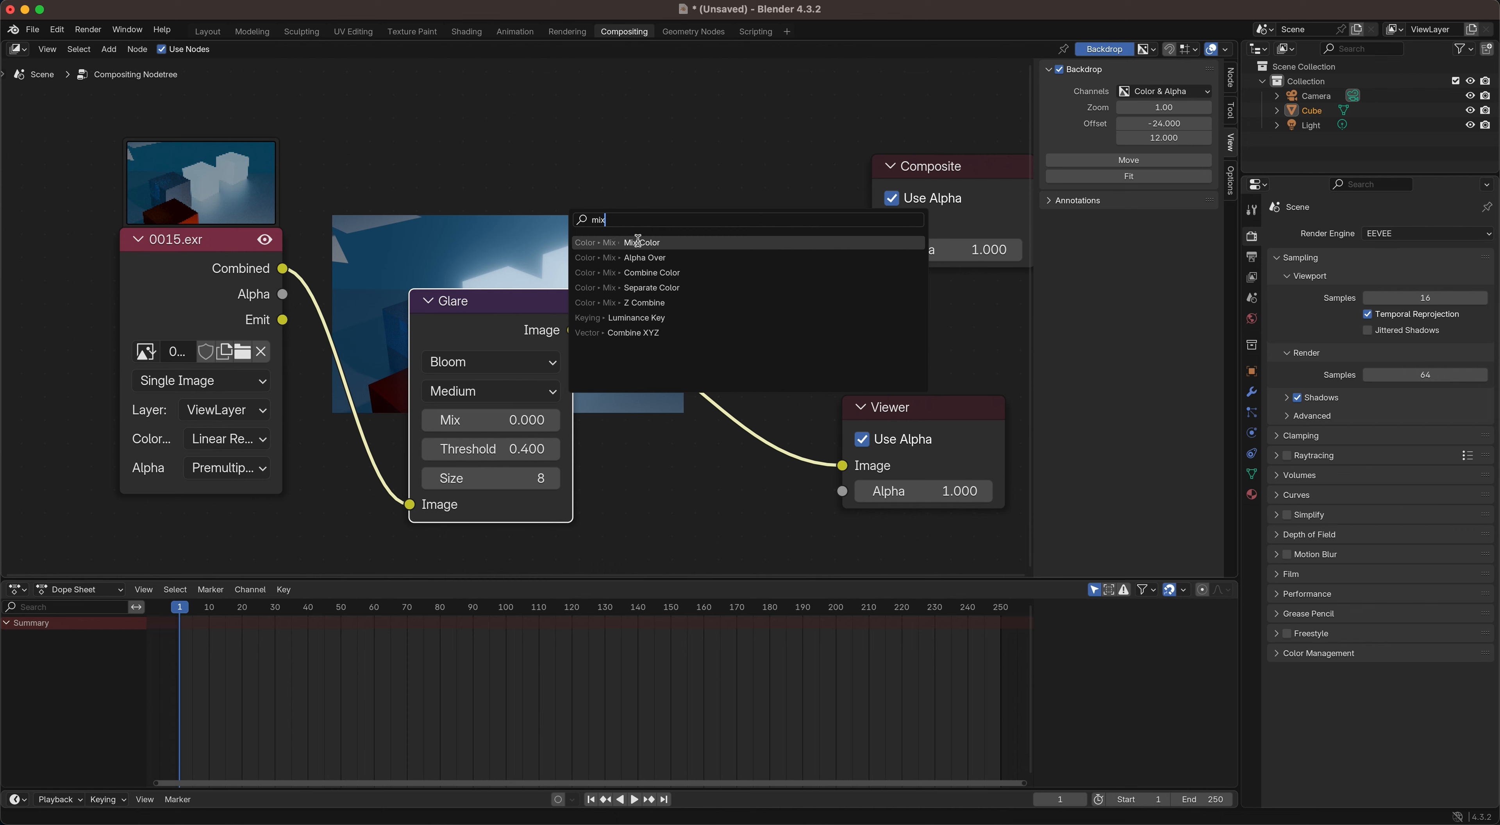
click(637, 241)
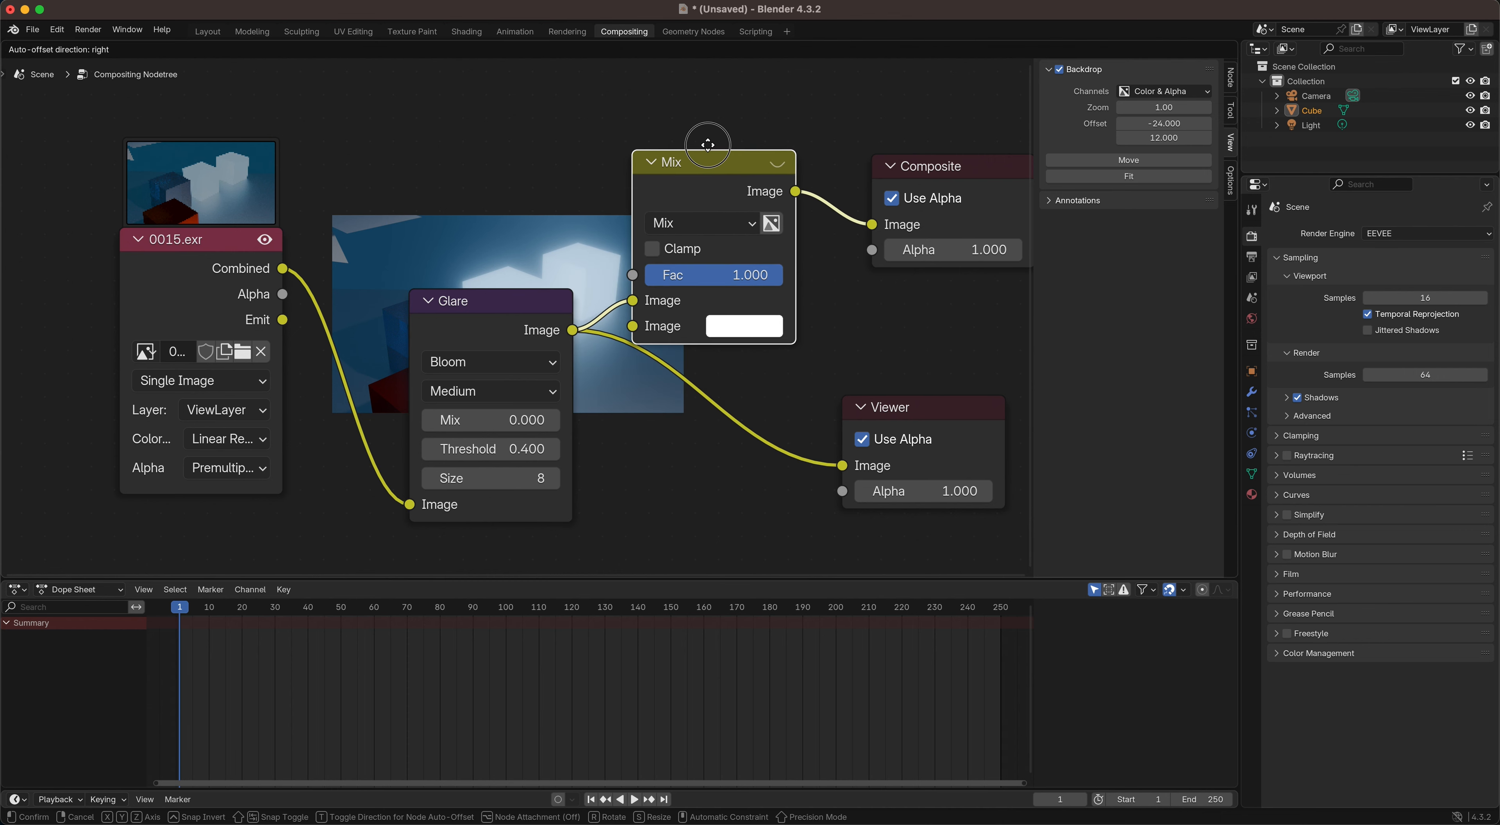
click(691, 138)
drag(779, 185, 843, 465)
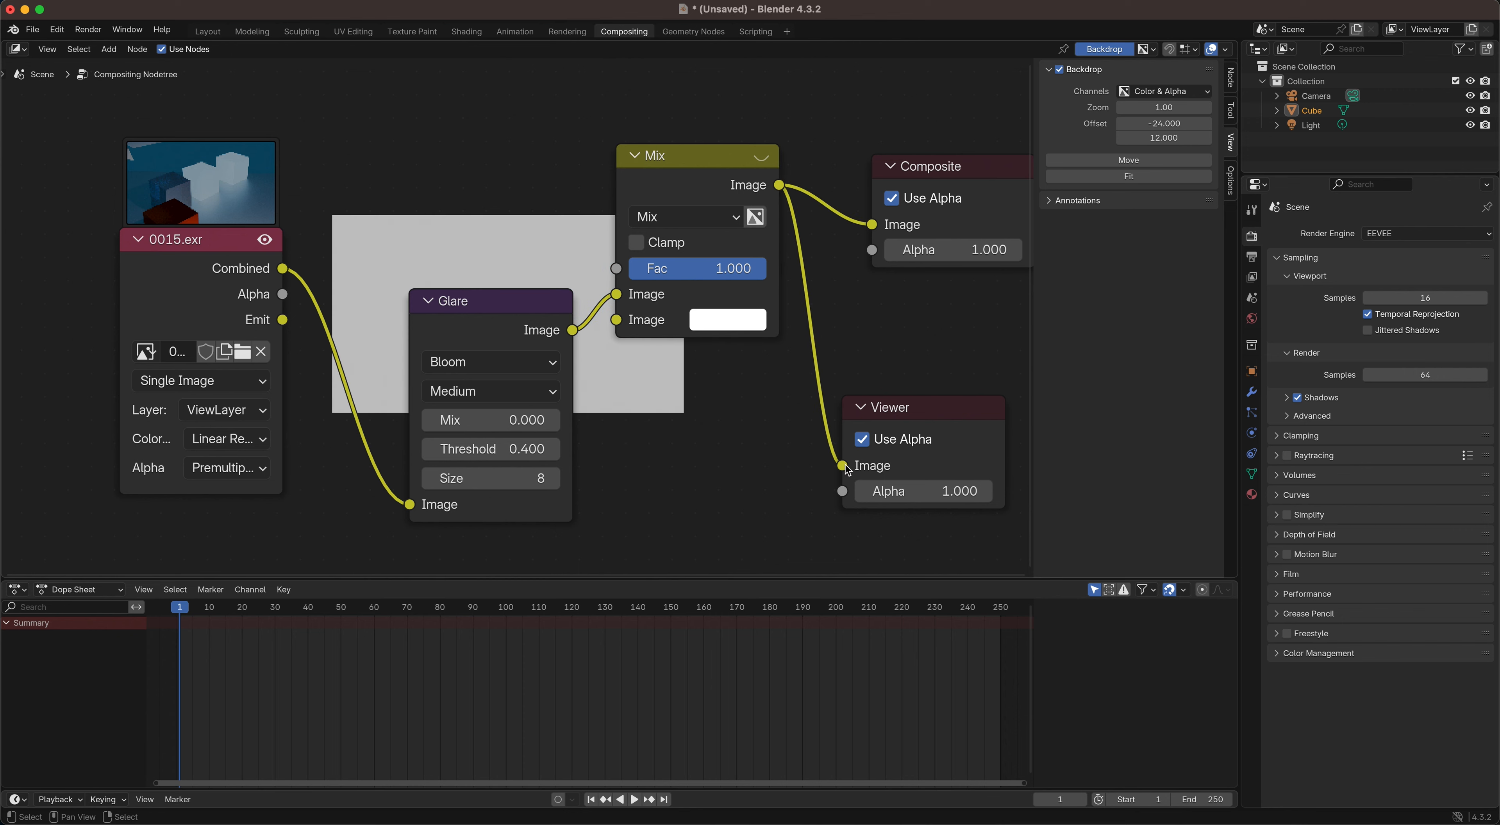
Step: Route the Emit pass through the Glare node into the Mix node's second image input, and connect the Combined pass to its first
drag(909, 406, 961, 361)
drag(707, 157, 746, 163)
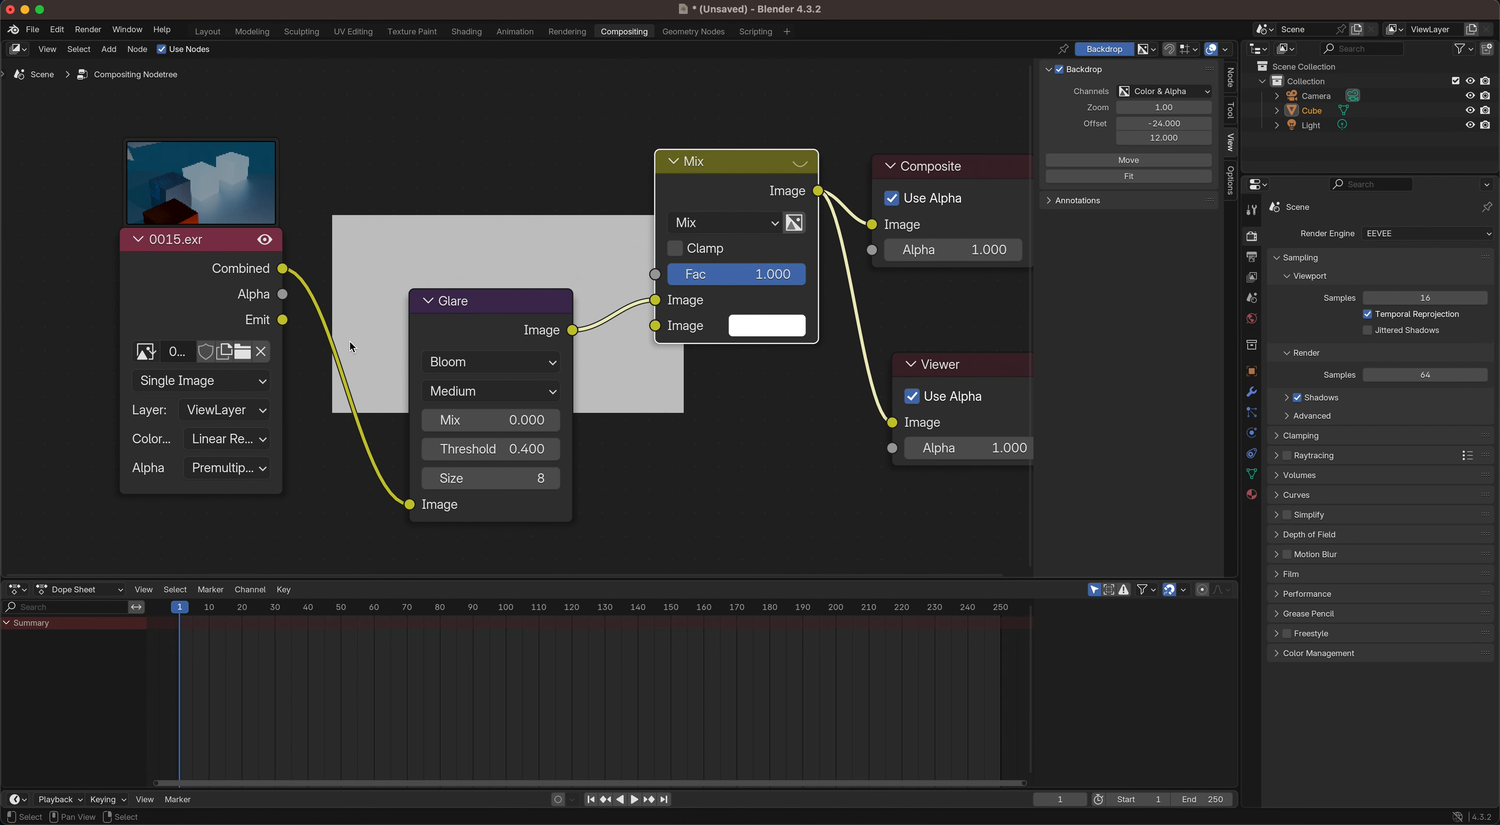
drag(282, 320, 410, 508)
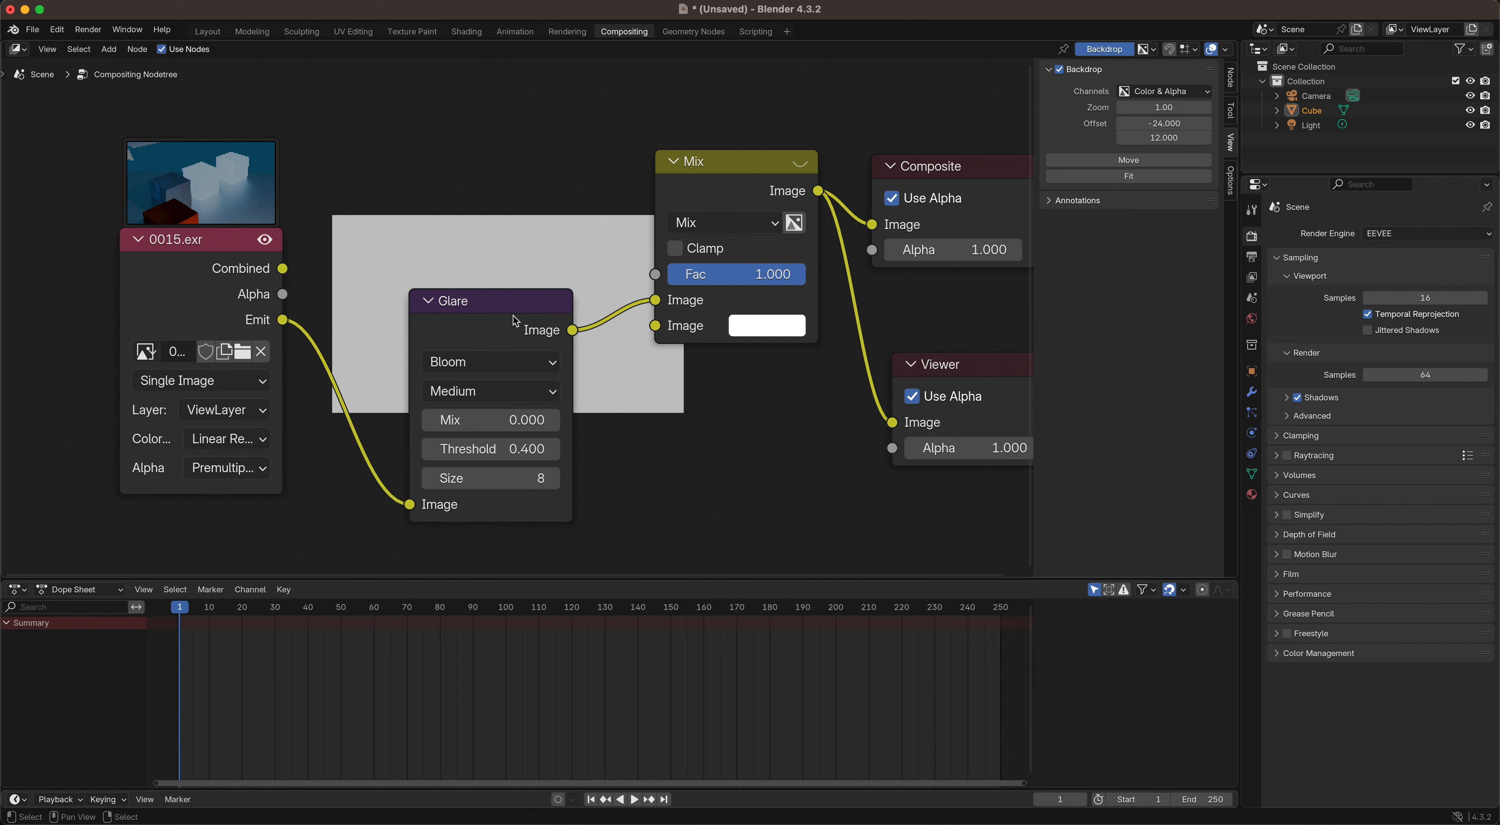
drag(574, 329, 513, 384)
drag(282, 268, 655, 300)
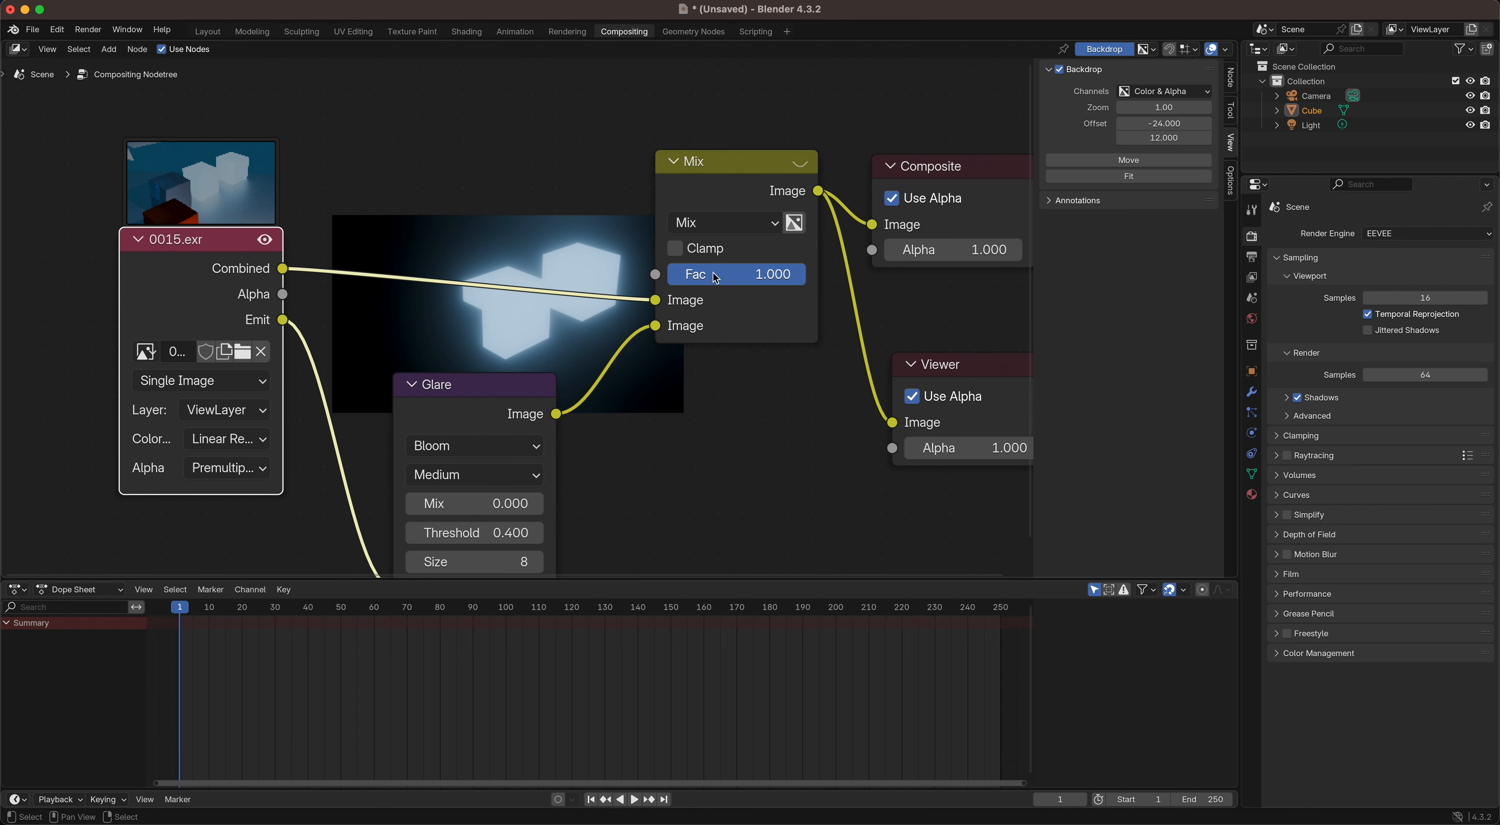
drag(740, 160, 741, 171)
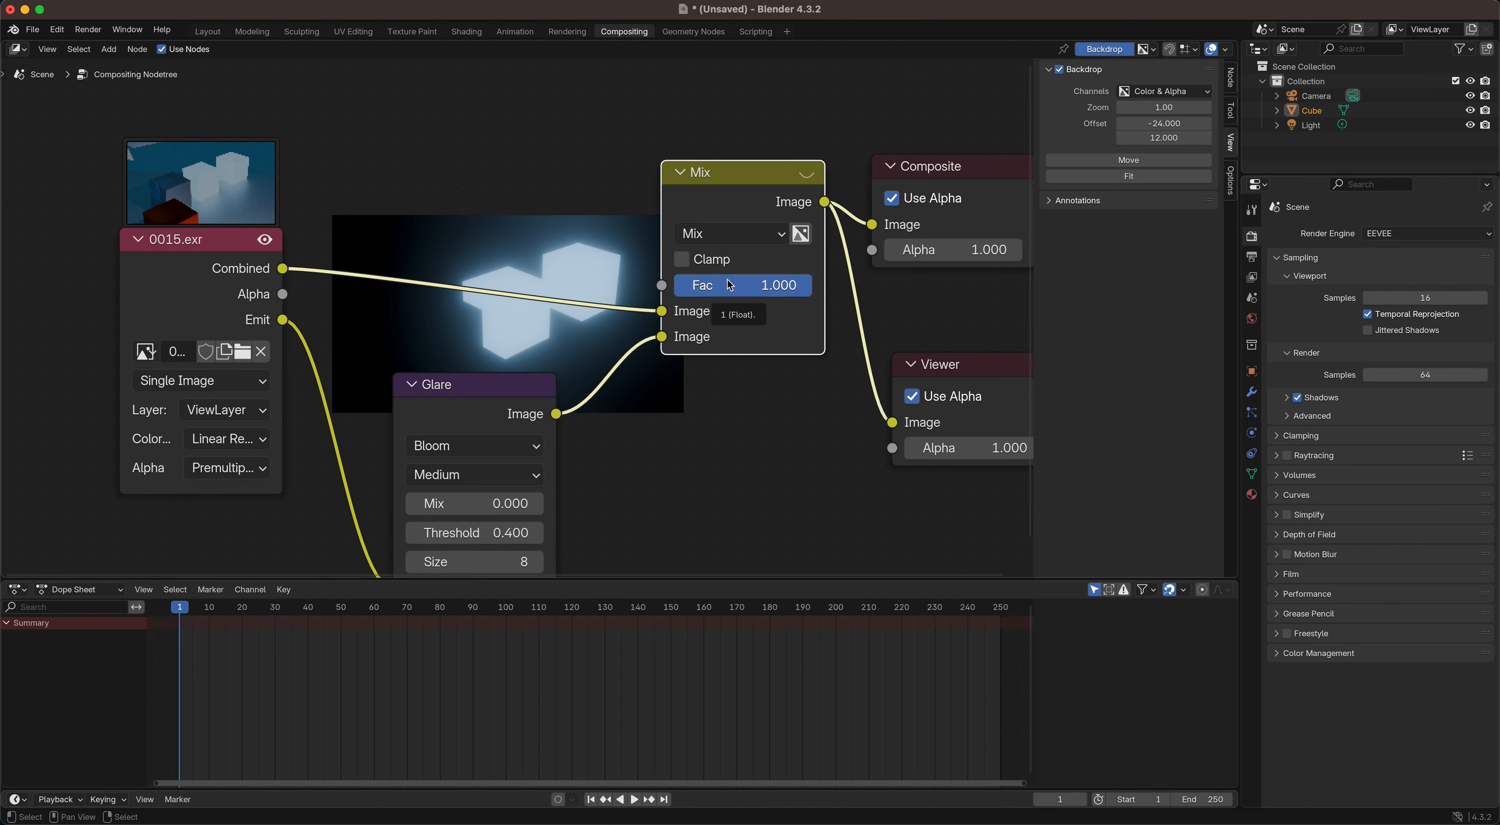
Step: Try the Mix node's factor at 0 and settle on a factor of 0.5
click(755, 287)
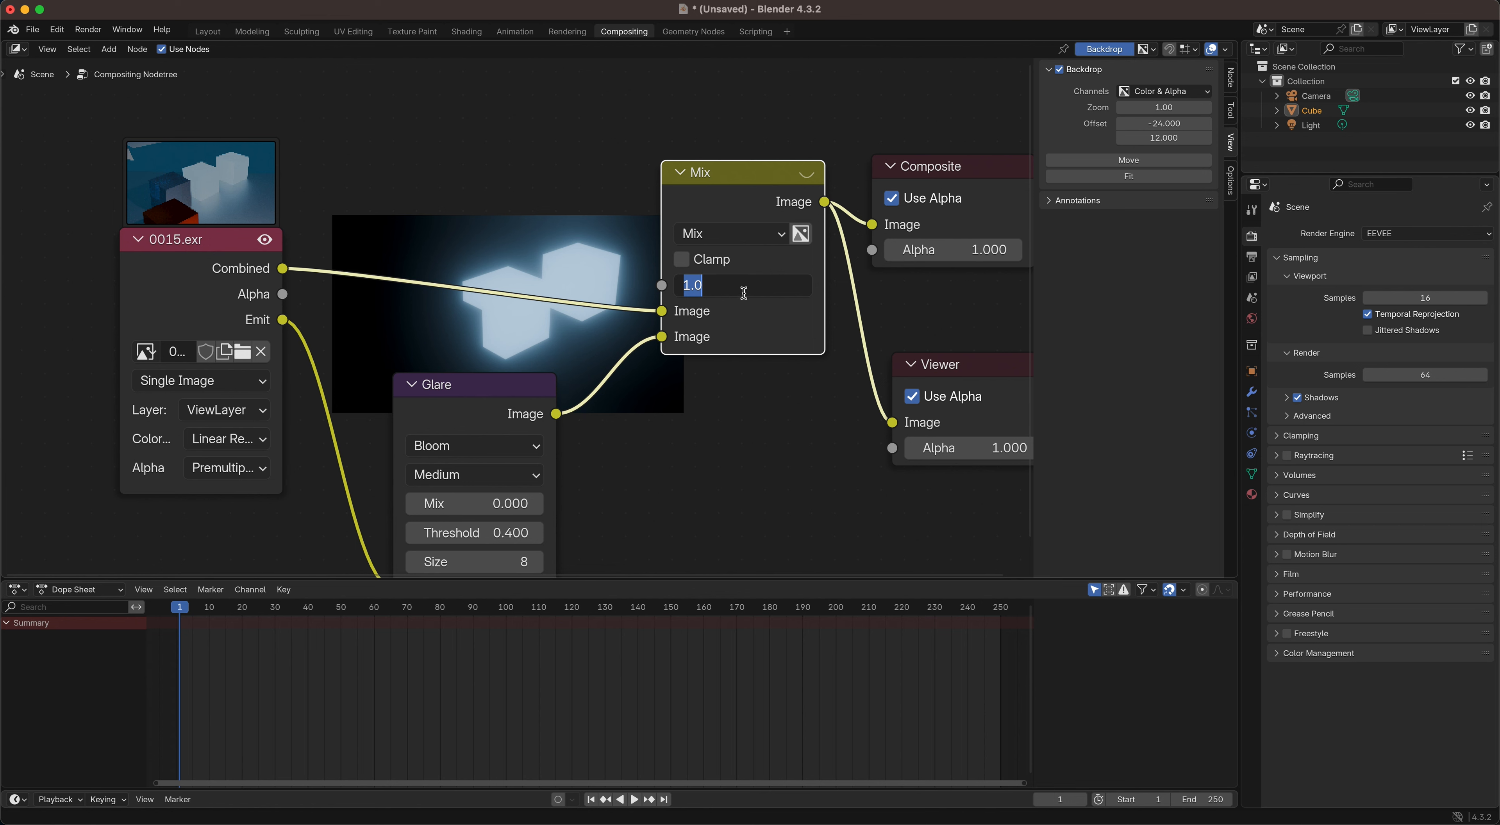
text(0)
key(Return)
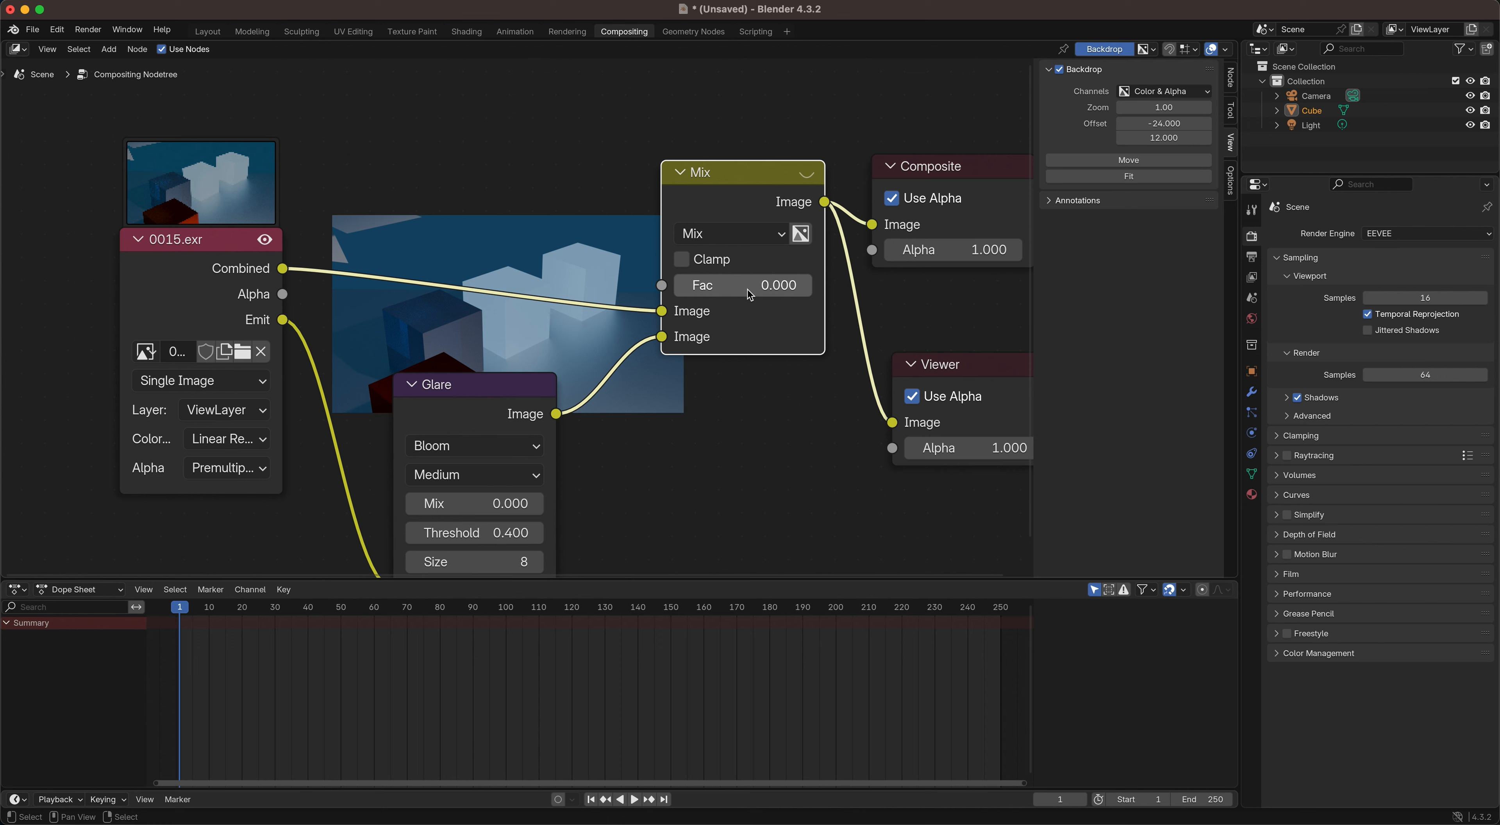
click(747, 288)
text(.5)
key(Return)
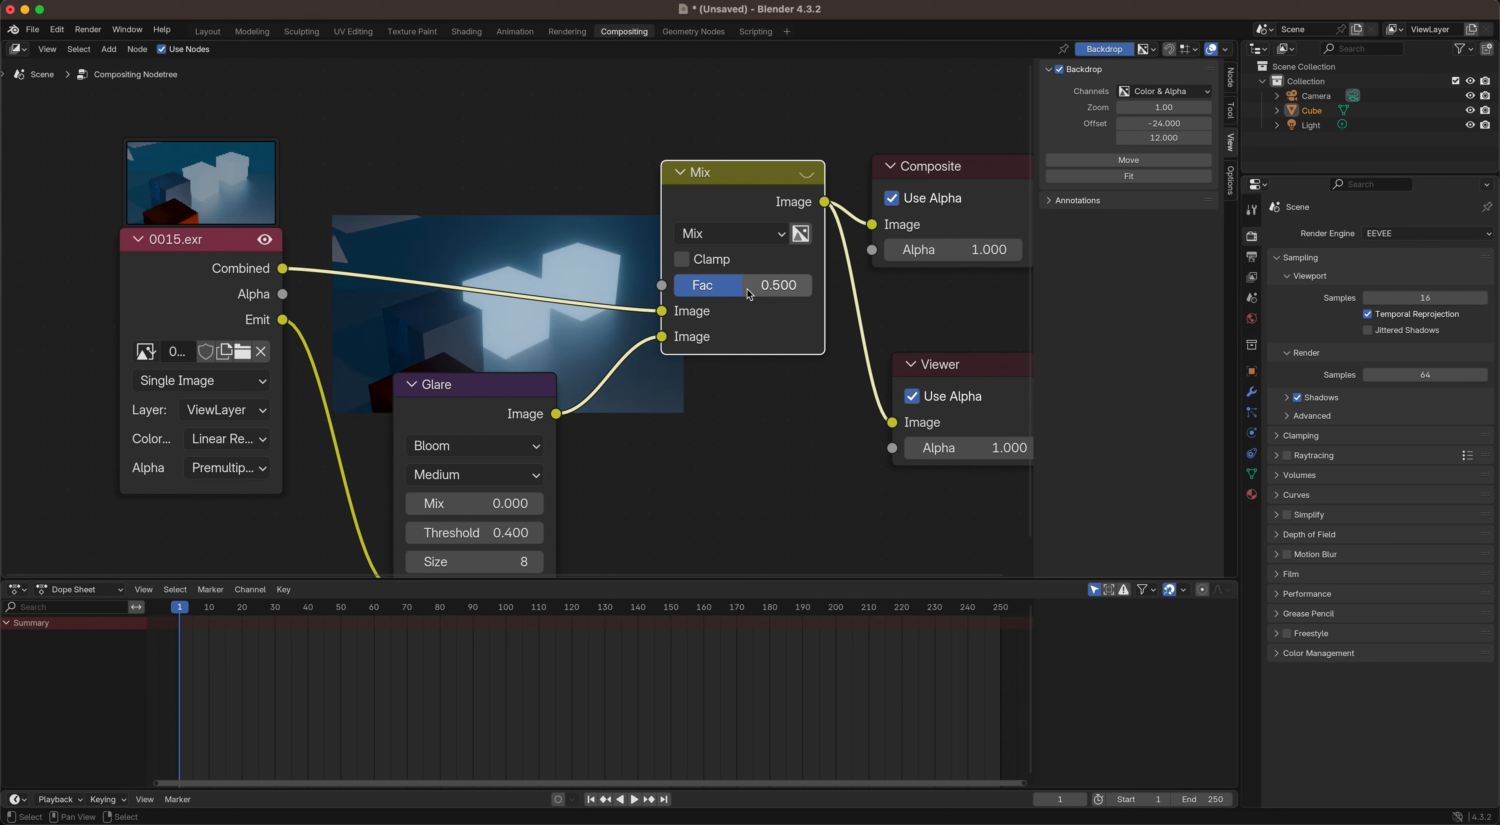
Step: Set the Glare node's quality to High and its threshold to 0.3, repositioning the node clear of the preview
drag(496, 394, 487, 428)
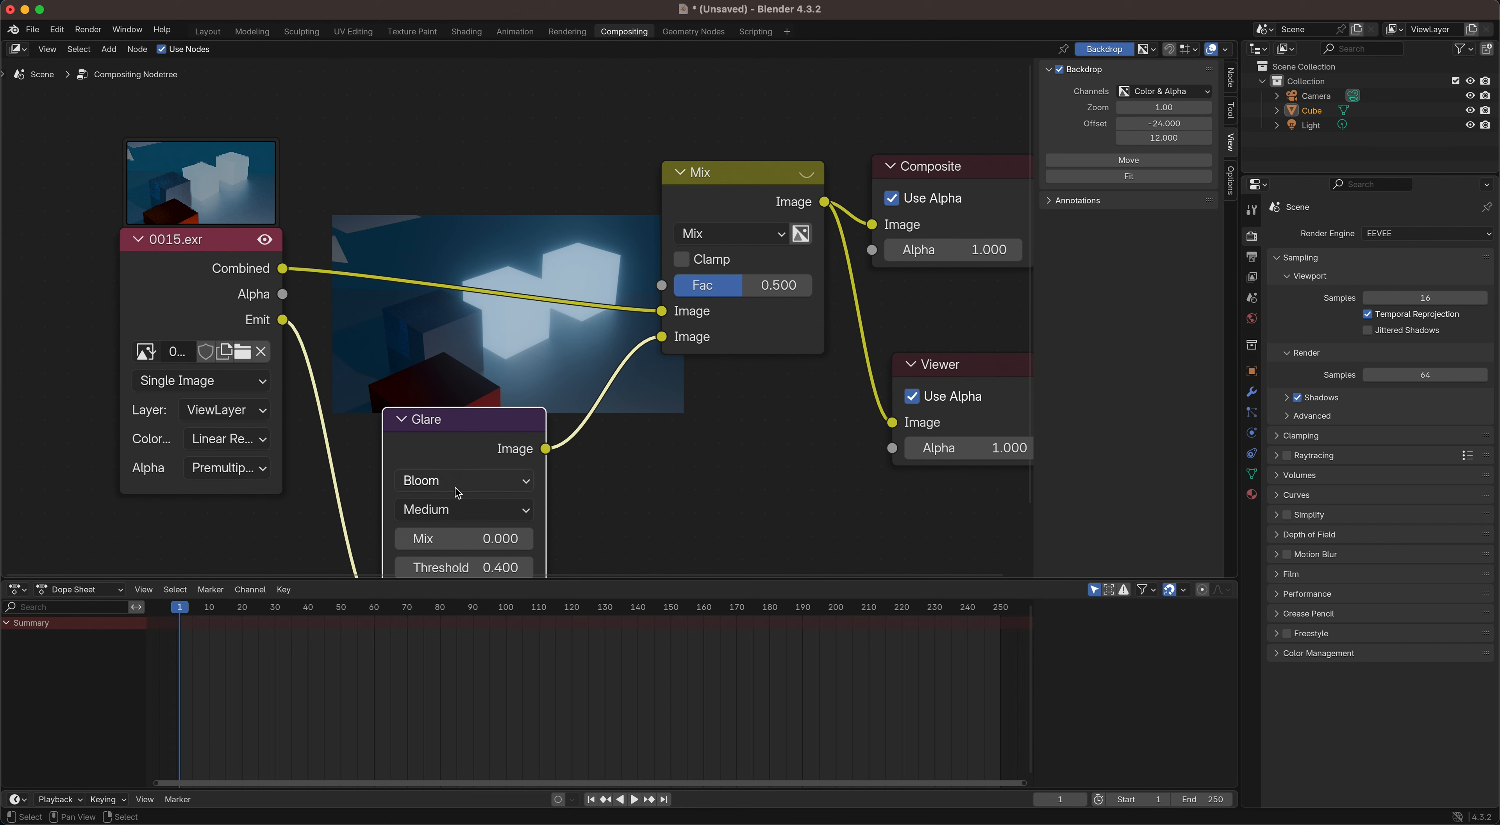
click(475, 515)
click(457, 562)
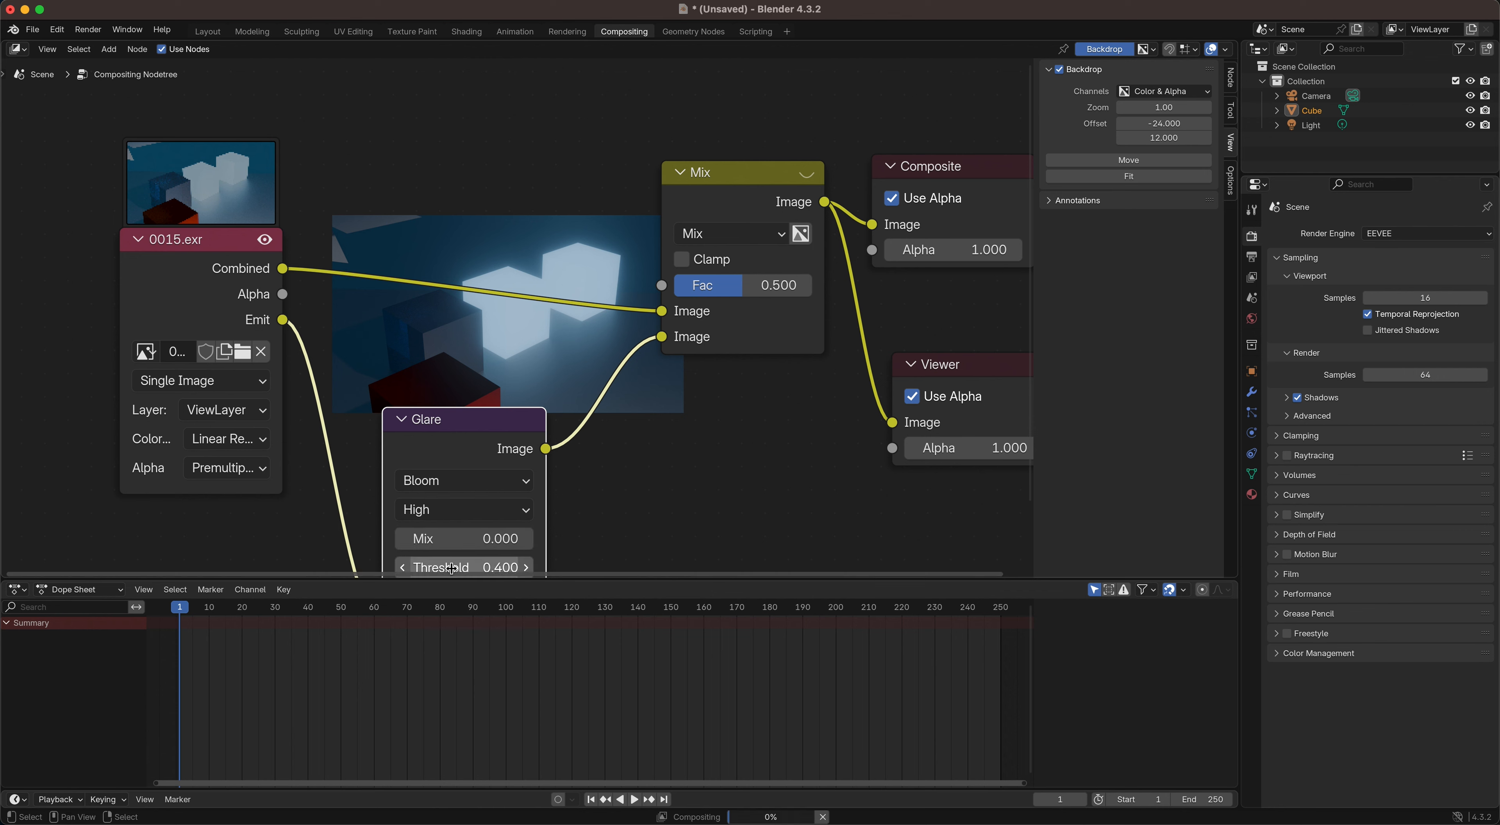
drag(468, 424, 397, 332)
click(413, 485)
text(0.5)
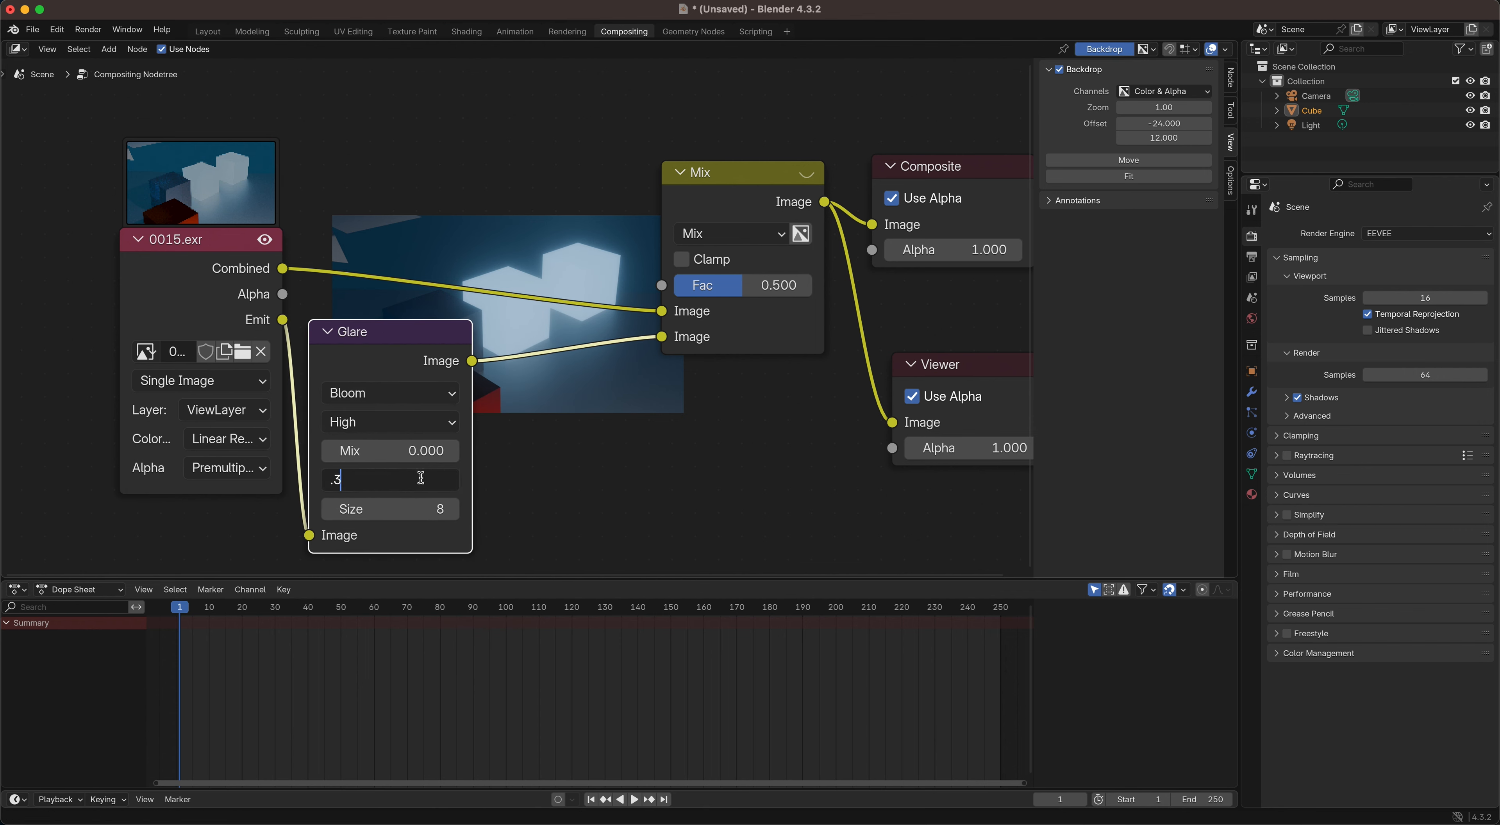
key(Return)
drag(415, 334, 393, 421)
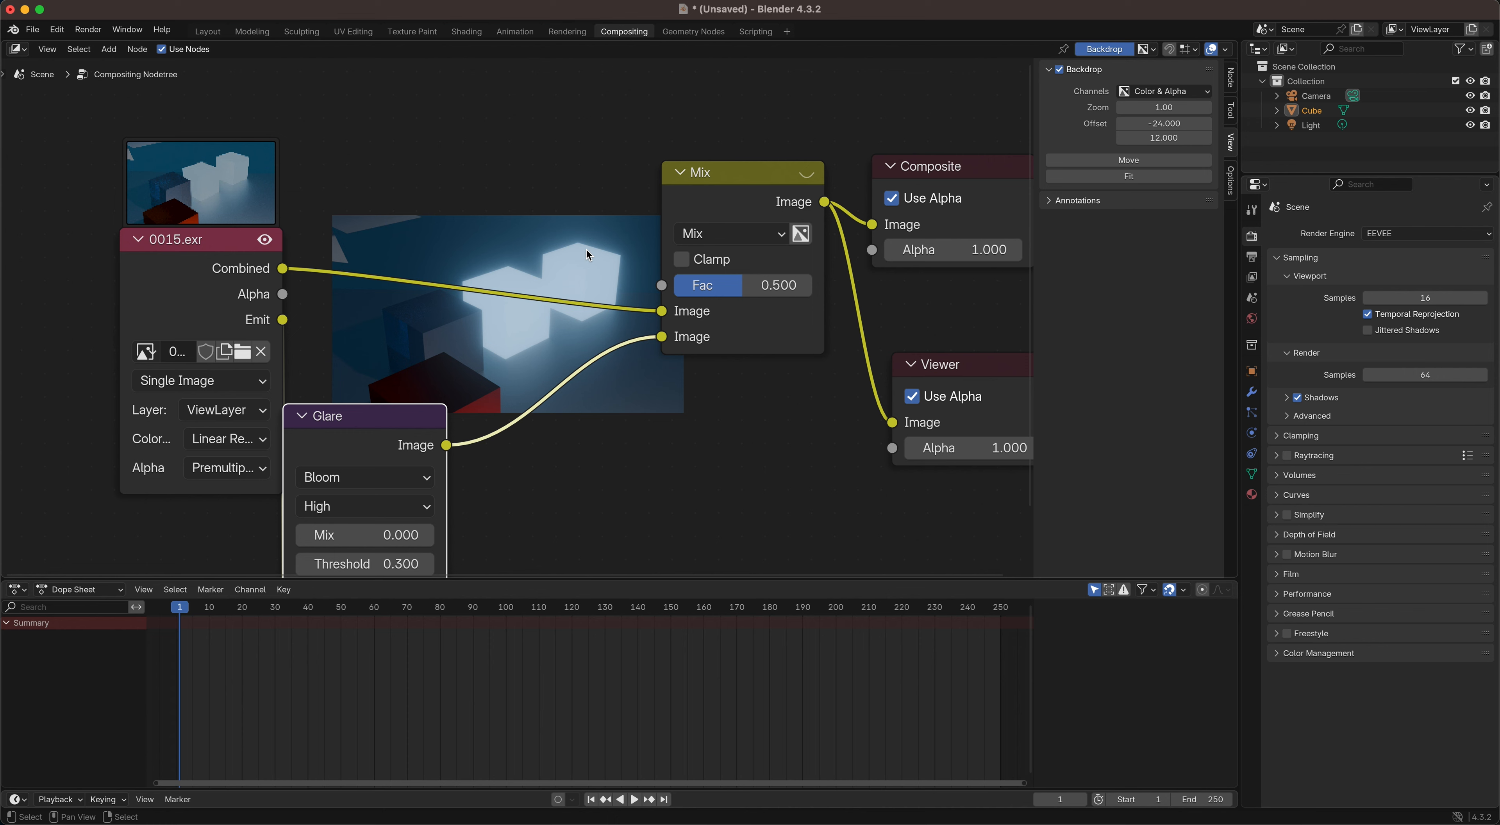
drag(343, 420, 410, 375)
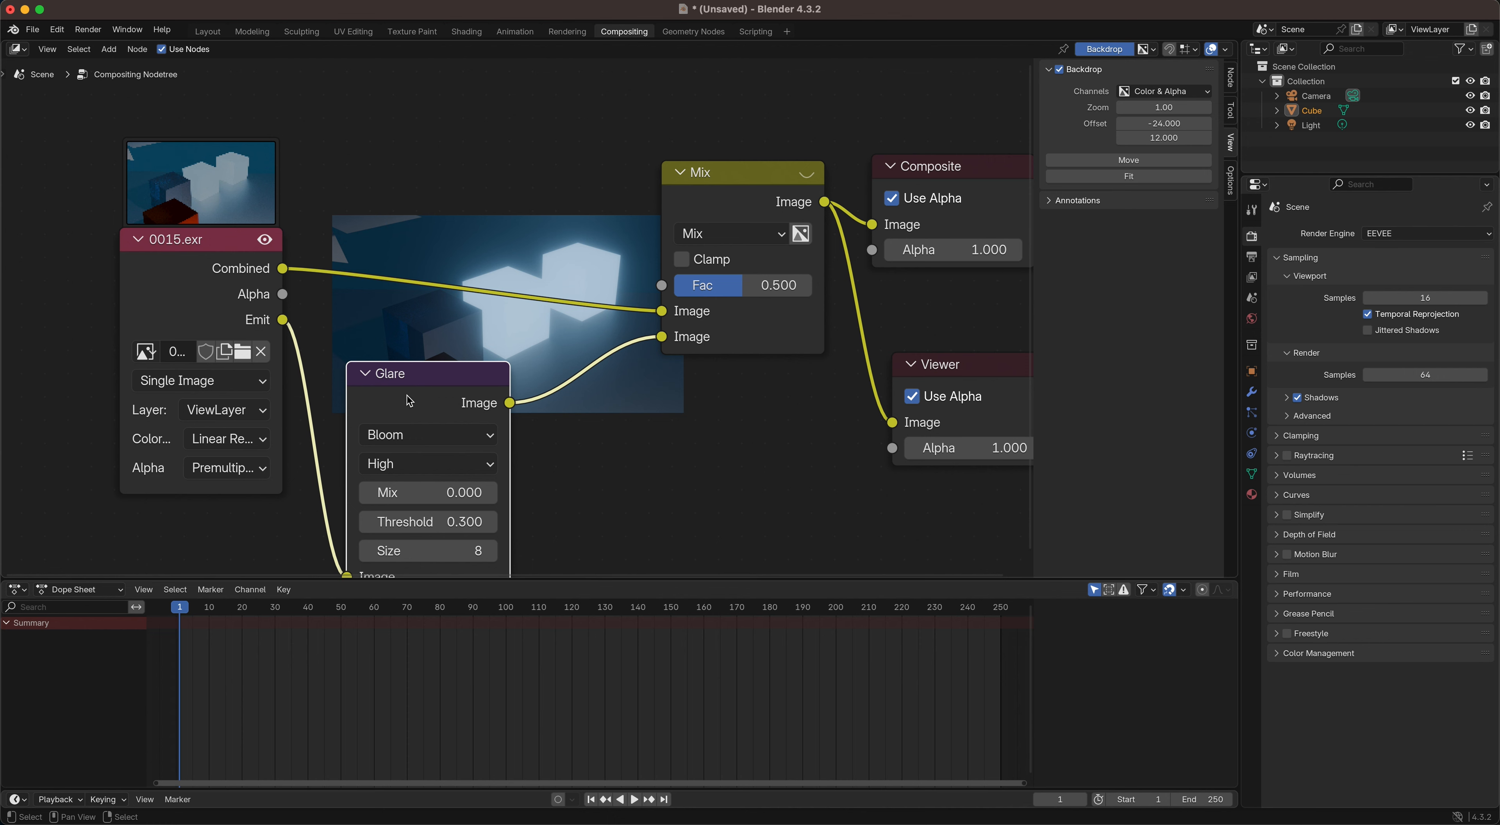
Step: Try the Ghosts glare type on the Glare node with 5 iterations
click(432, 441)
click(410, 518)
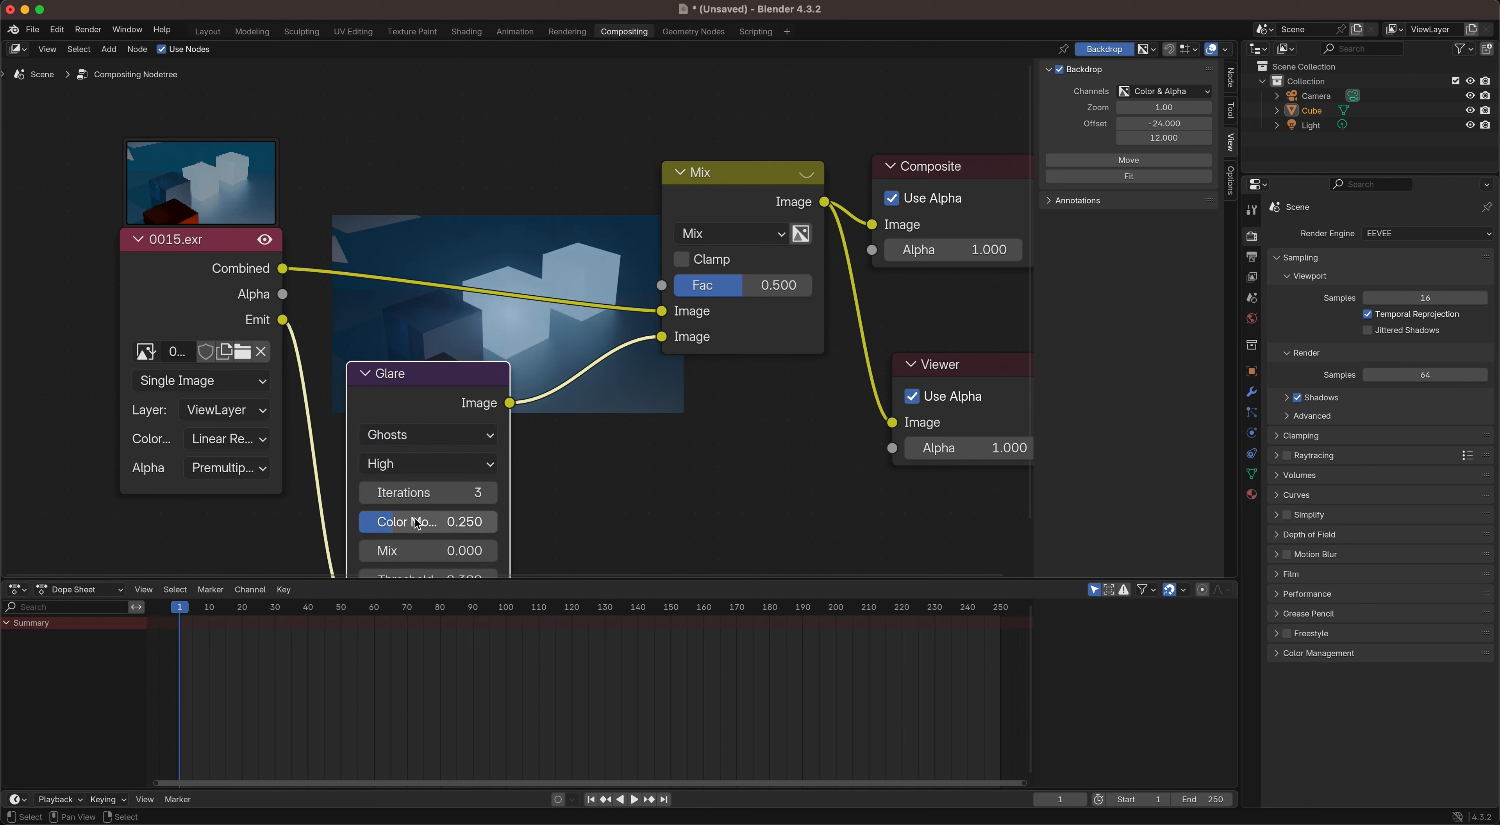
drag(459, 379, 657, 366)
click(656, 483)
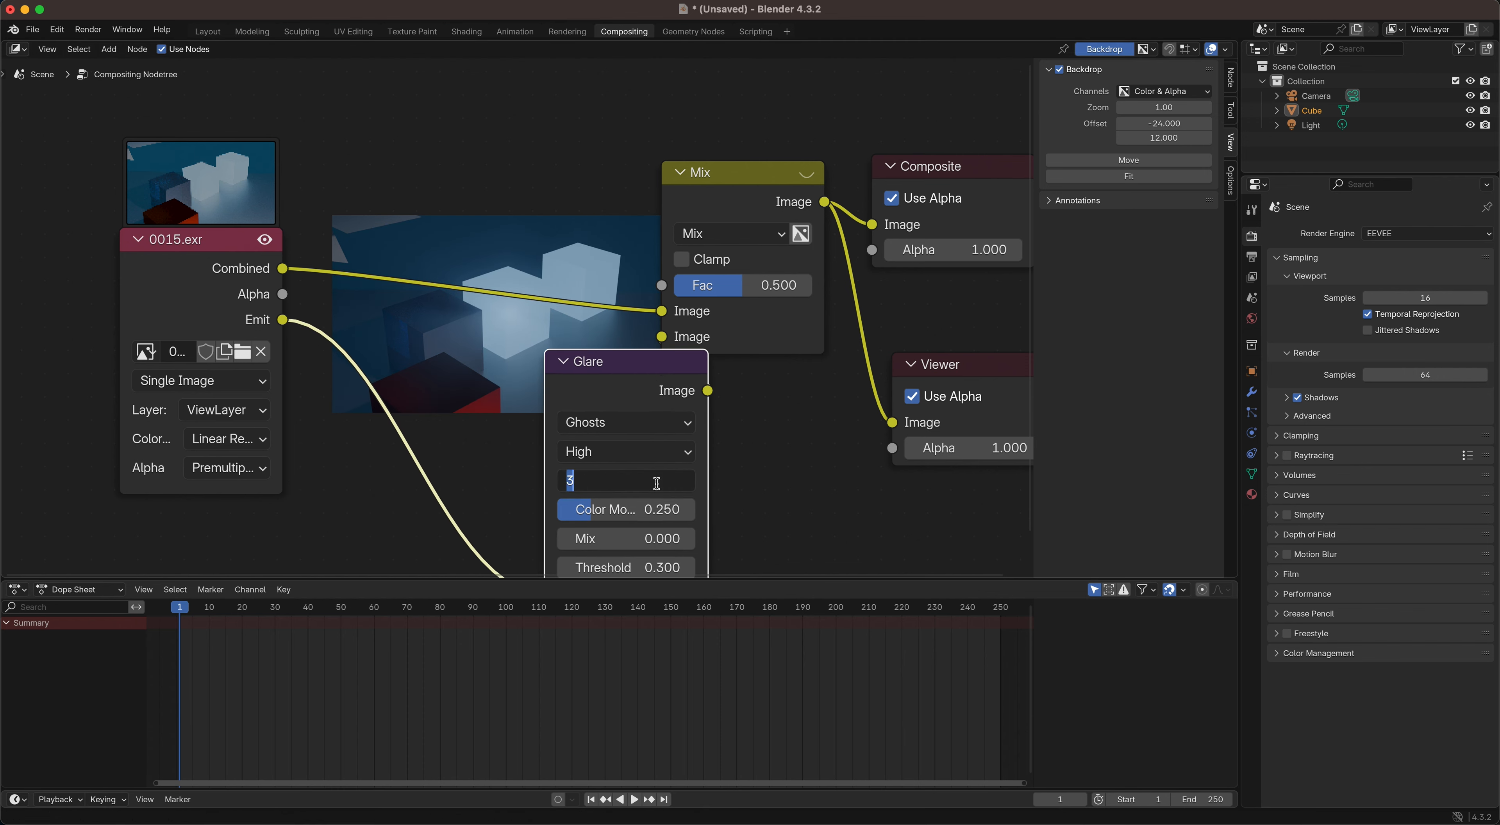
text(5)
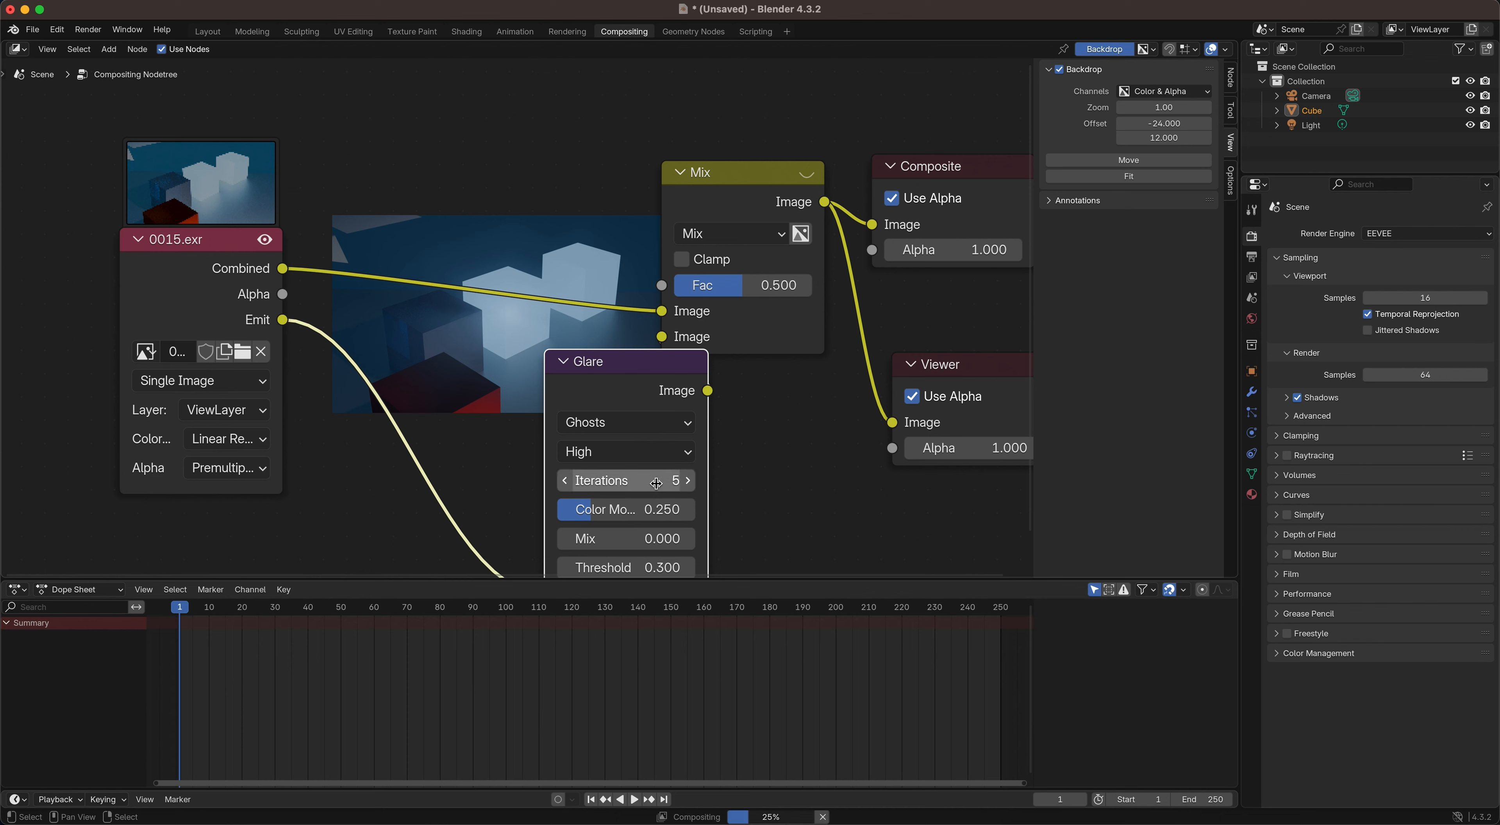
key(Return)
Step: Try the Streaks, Fog Glow and Simple Star glare types on the Glare node, testing Fog Glow thresholds of 0.1 and 6
click(564, 428)
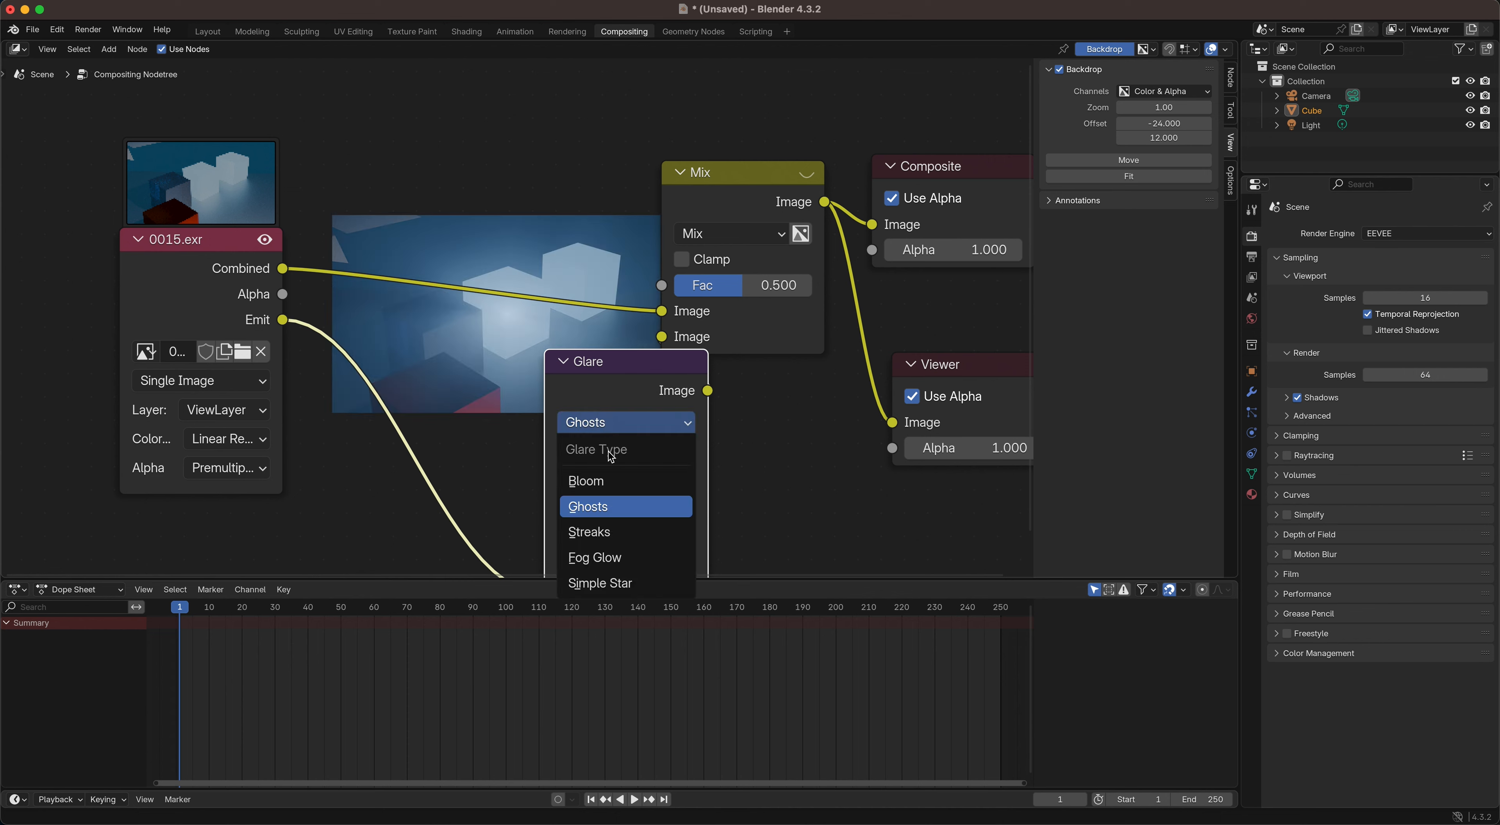
click(589, 527)
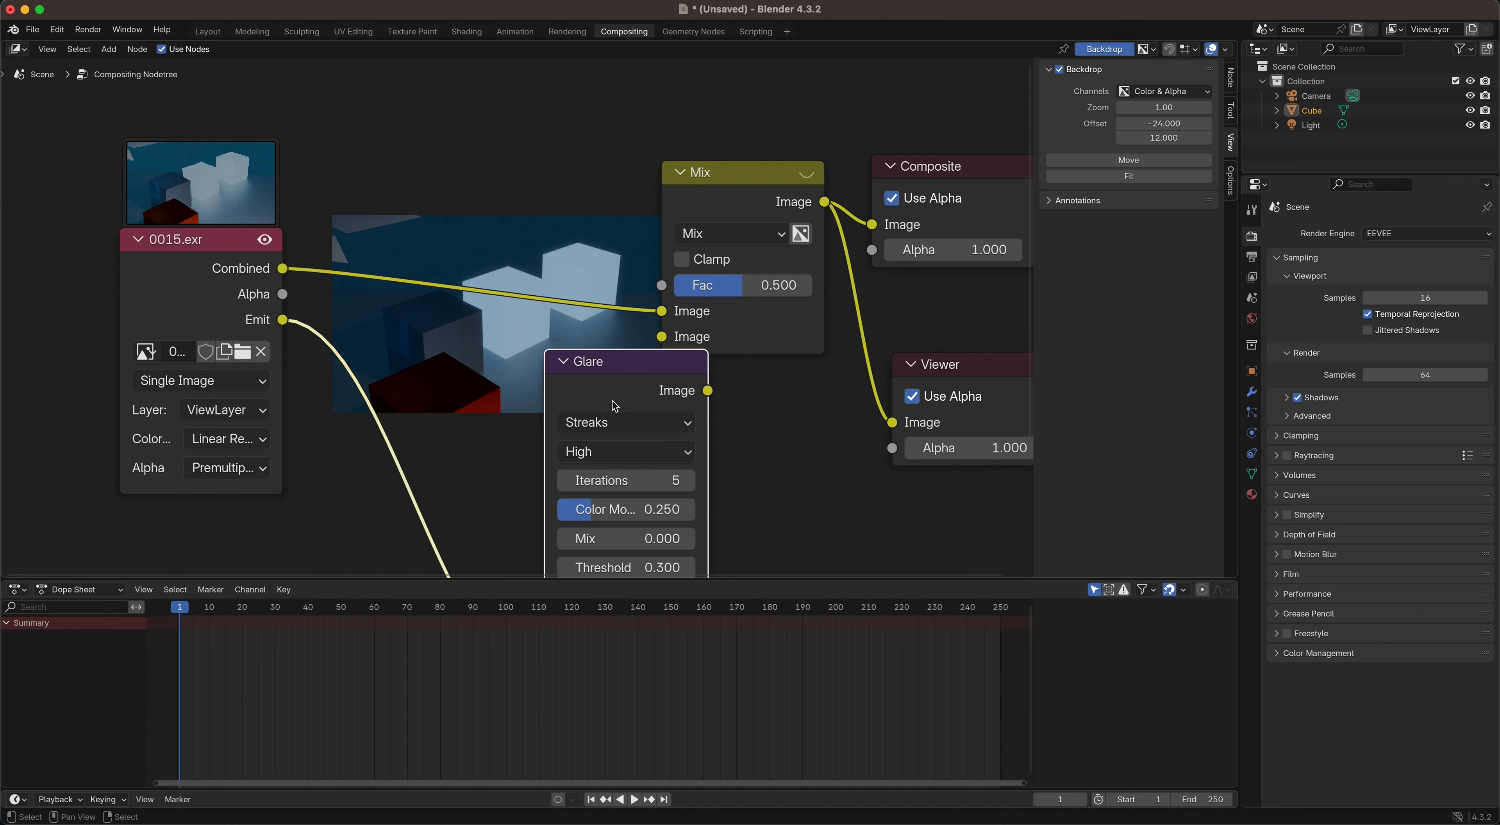
click(608, 424)
click(605, 561)
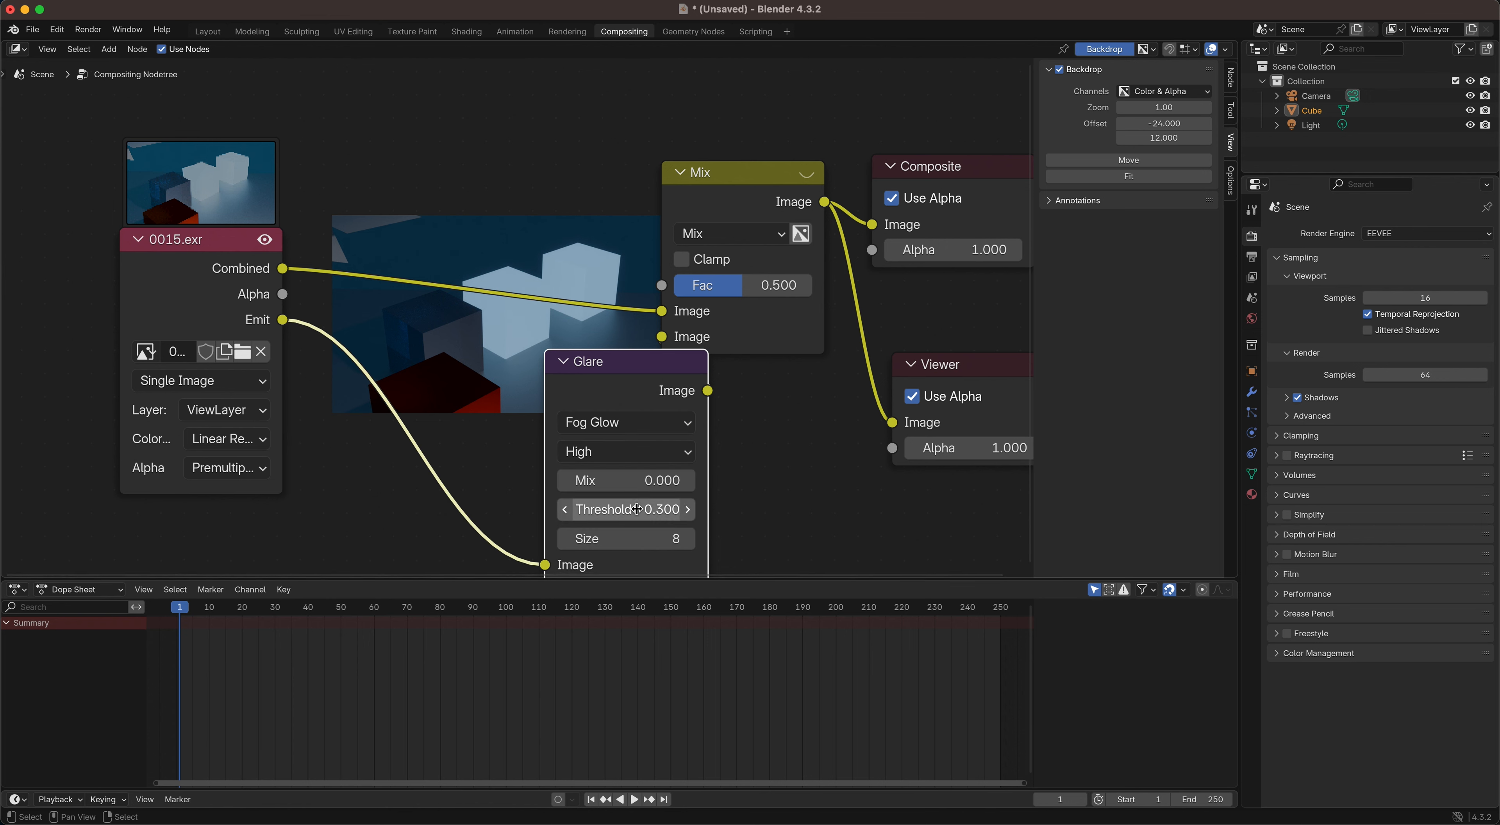
click(648, 510)
text(0.1)
key(Return)
click(656, 509)
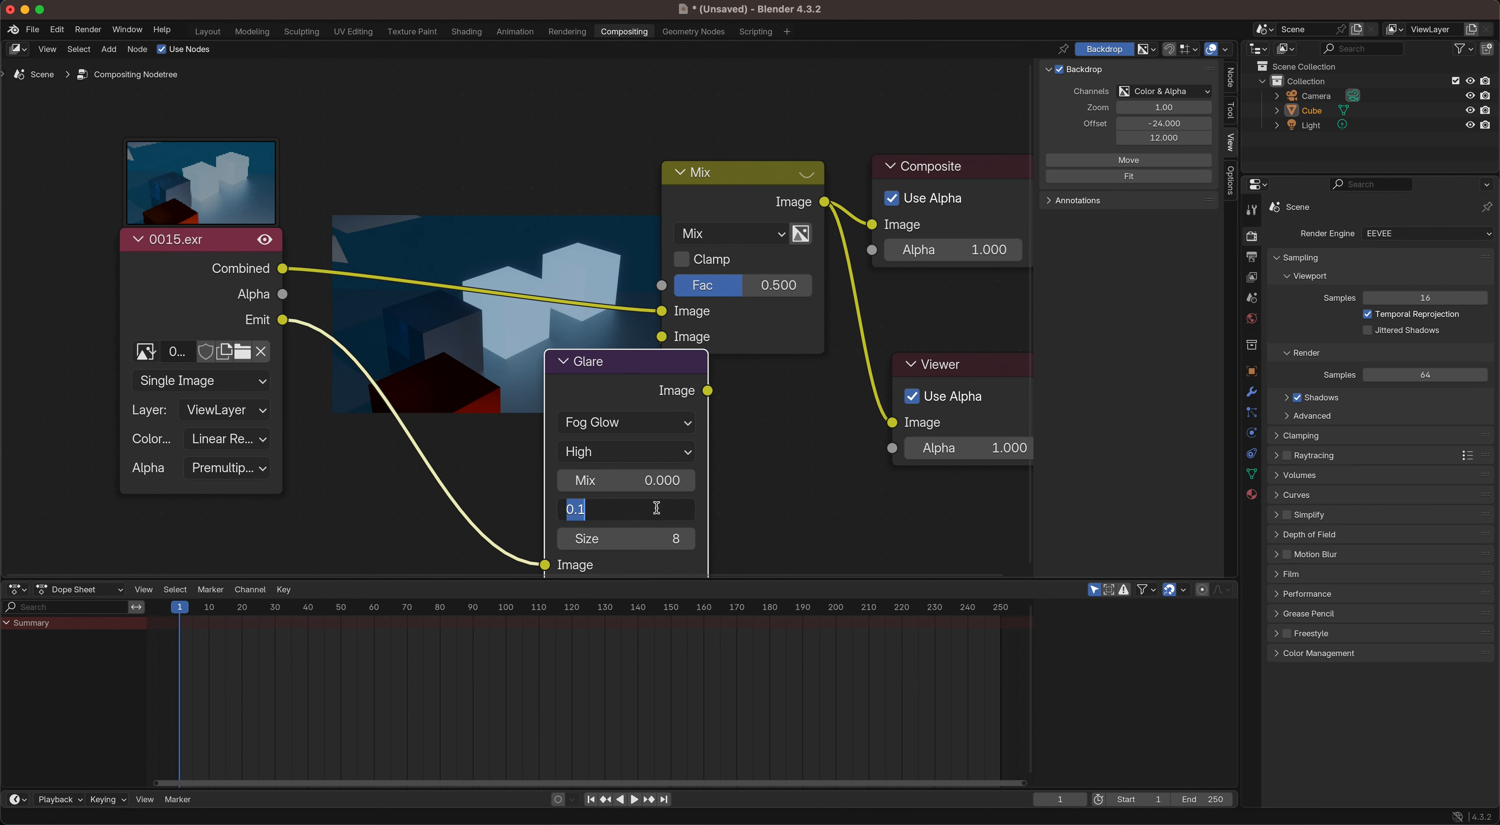
text(6)
key(Return)
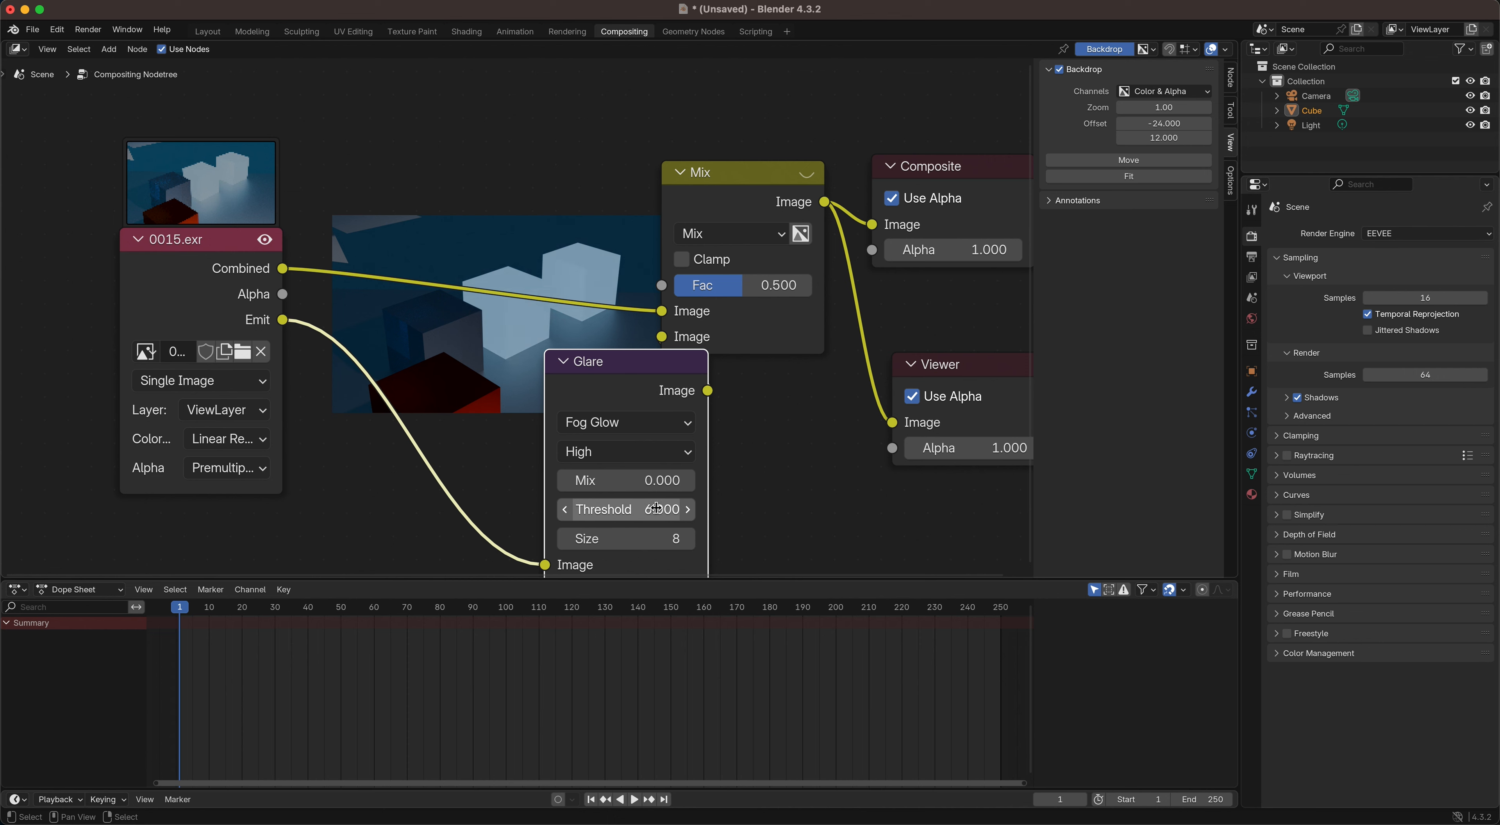
click(617, 422)
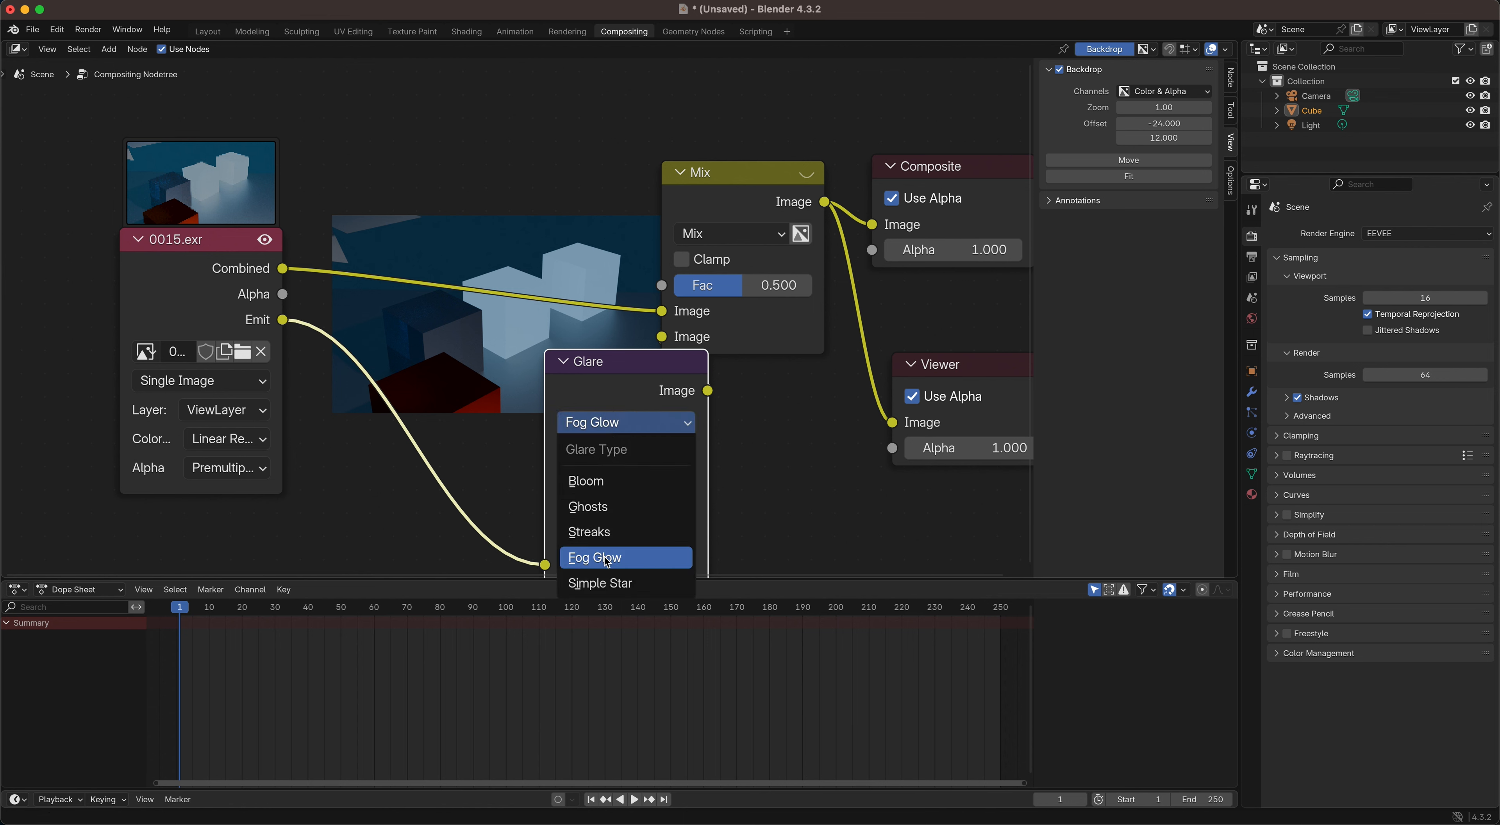
click(616, 584)
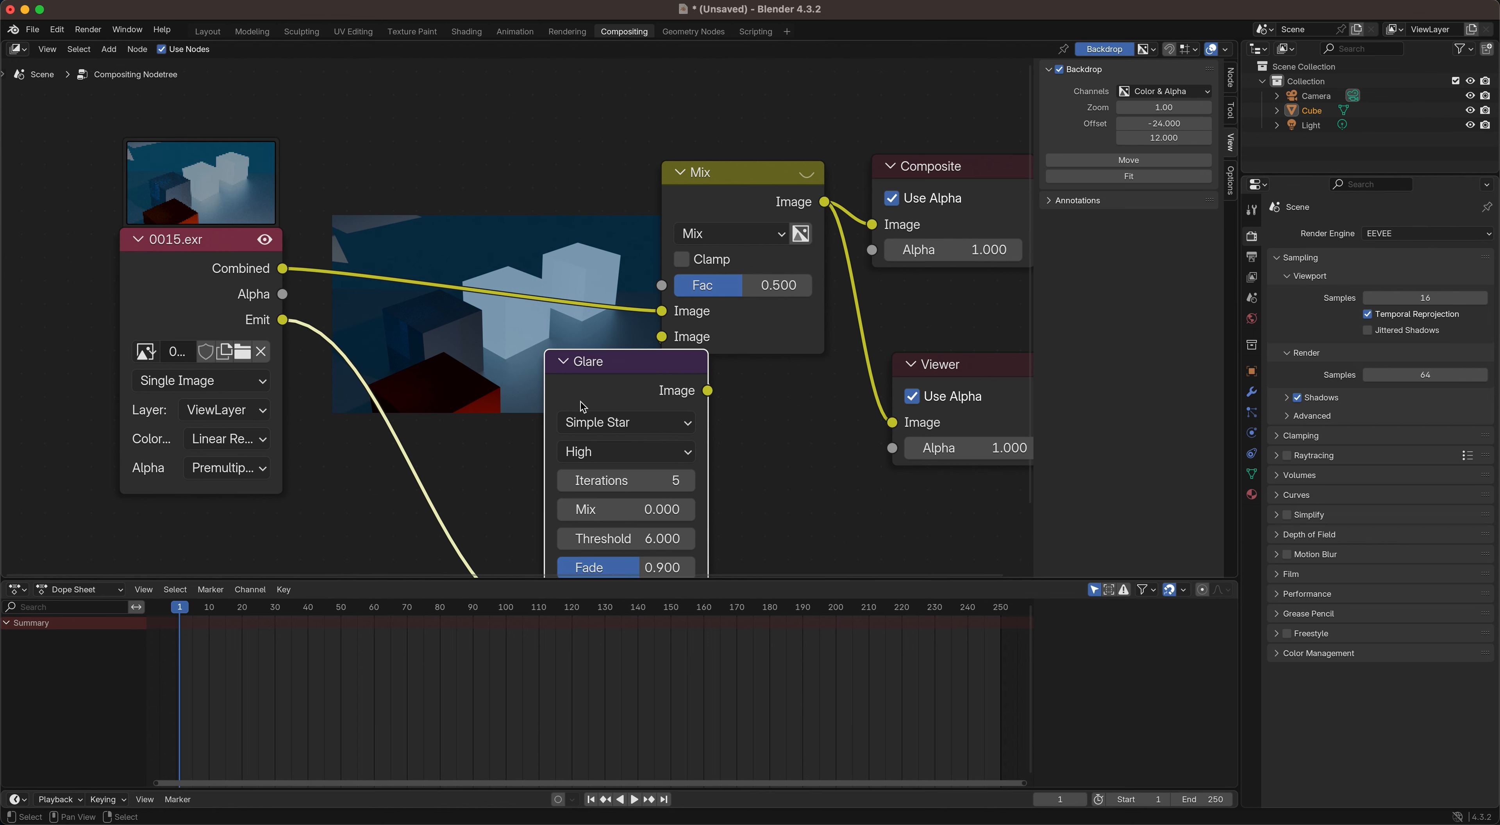
Step: Switch the Glare node back to Bloom, try a threshold of 0.5, and set it to 0.4
click(622, 422)
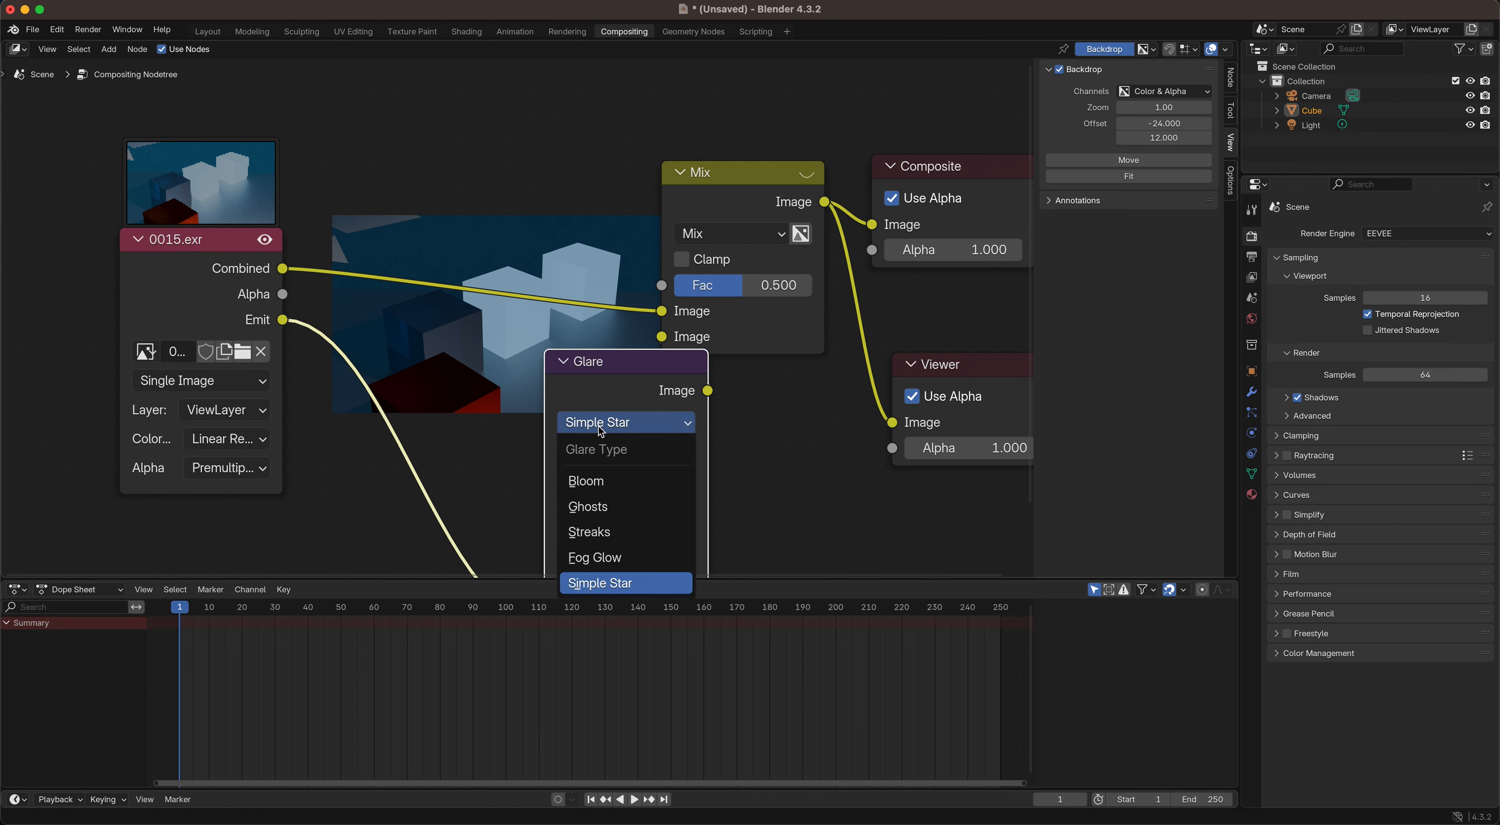
click(592, 482)
click(655, 510)
text(.5)
key(Return)
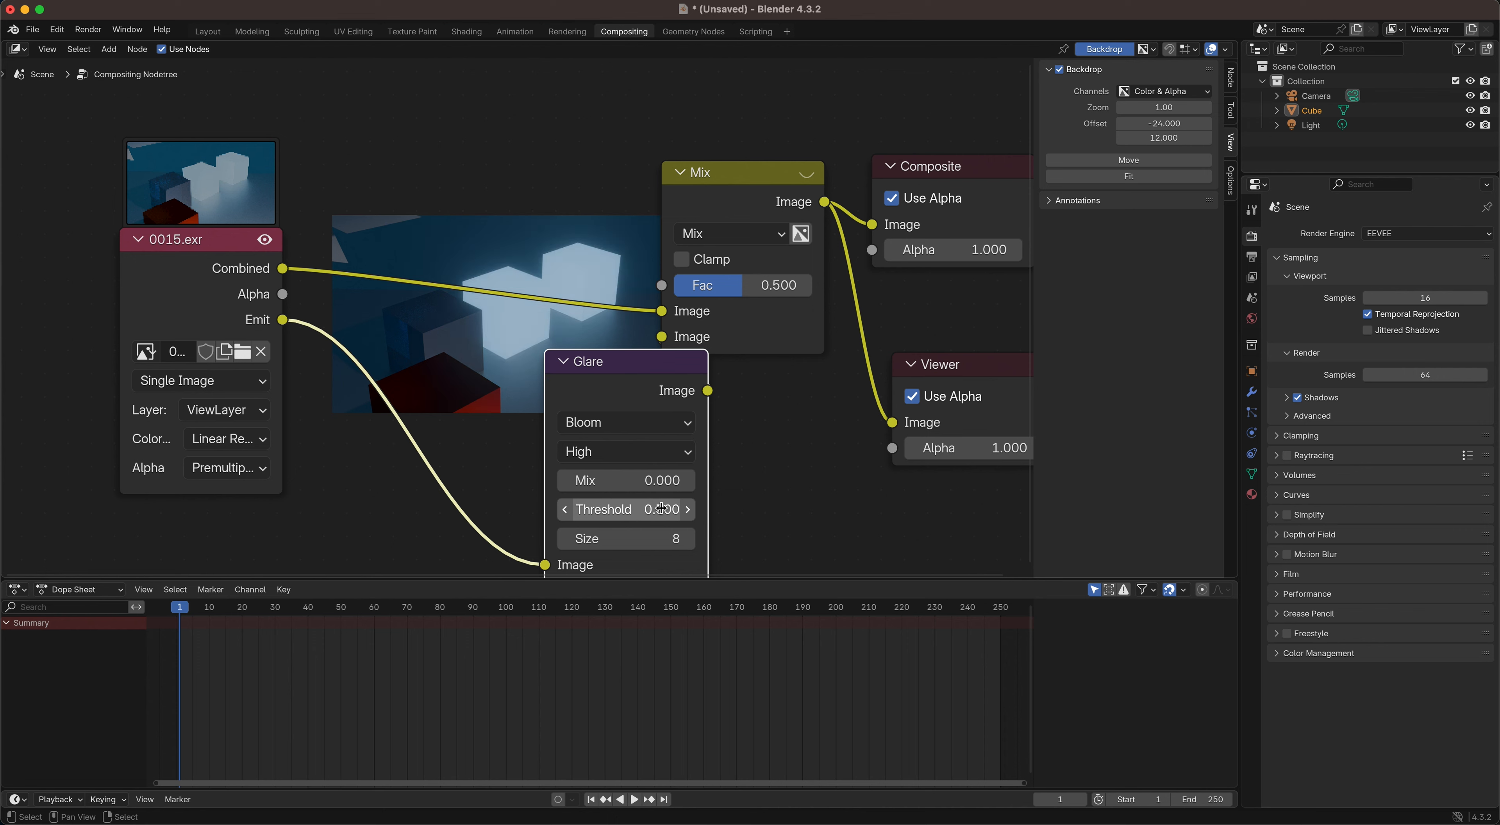
click(661, 510)
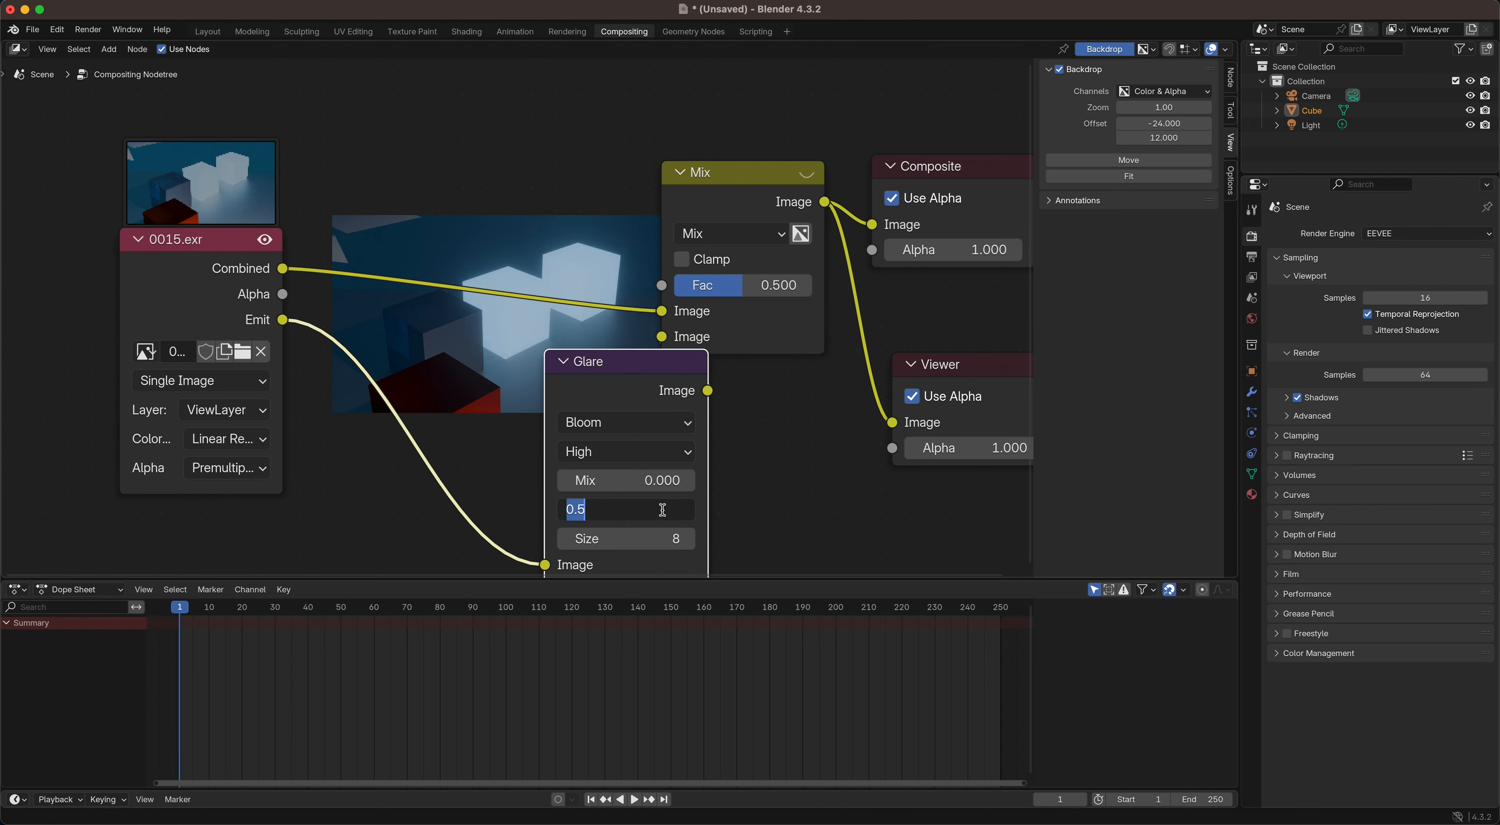
text(.4)
key(Return)
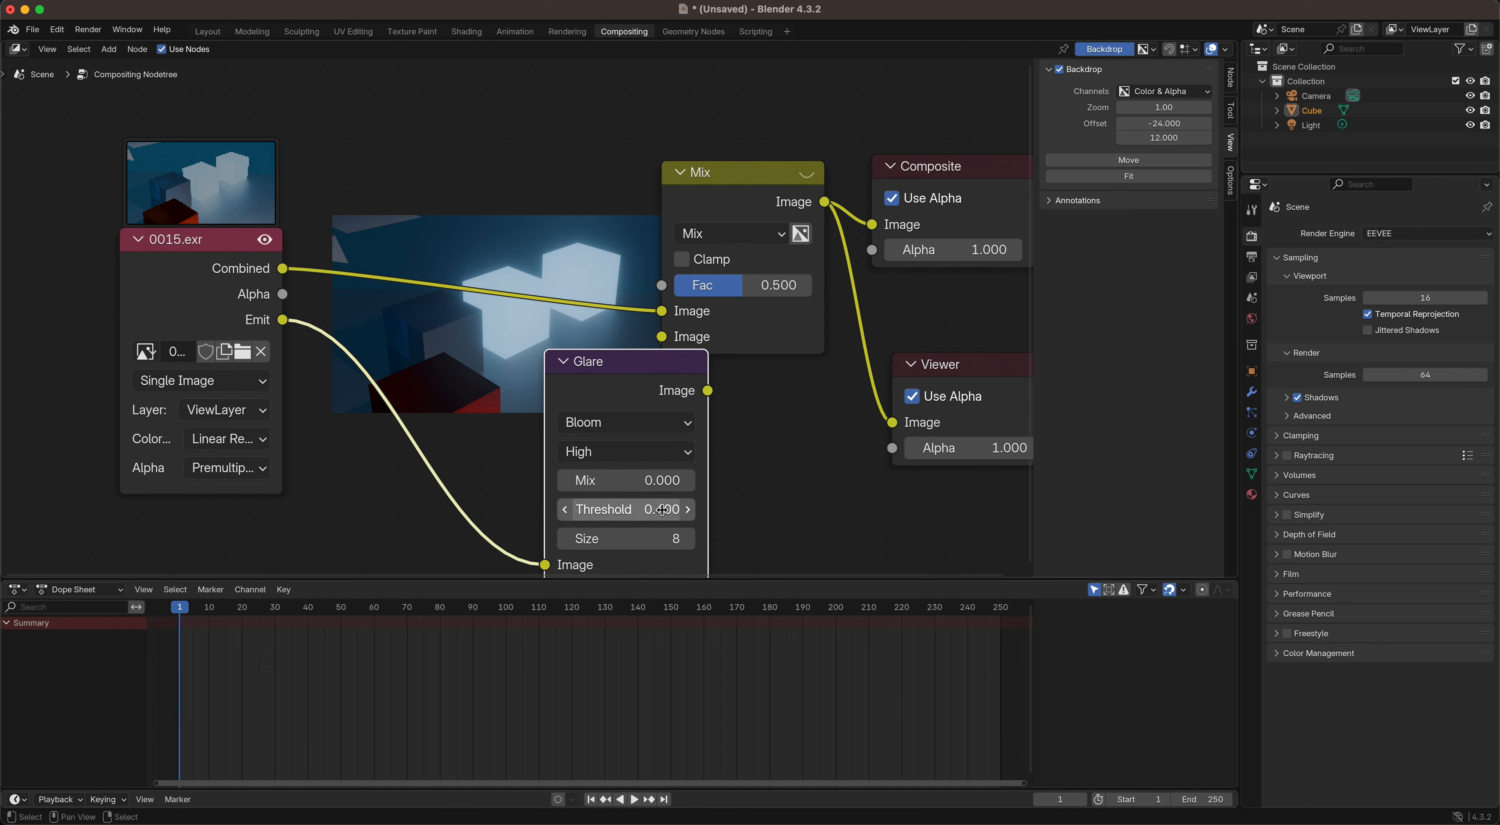
Step: Compare the Simple Star glare type, return the Glare node to Bloom, and place the node between the image and Mix nodes
click(605, 423)
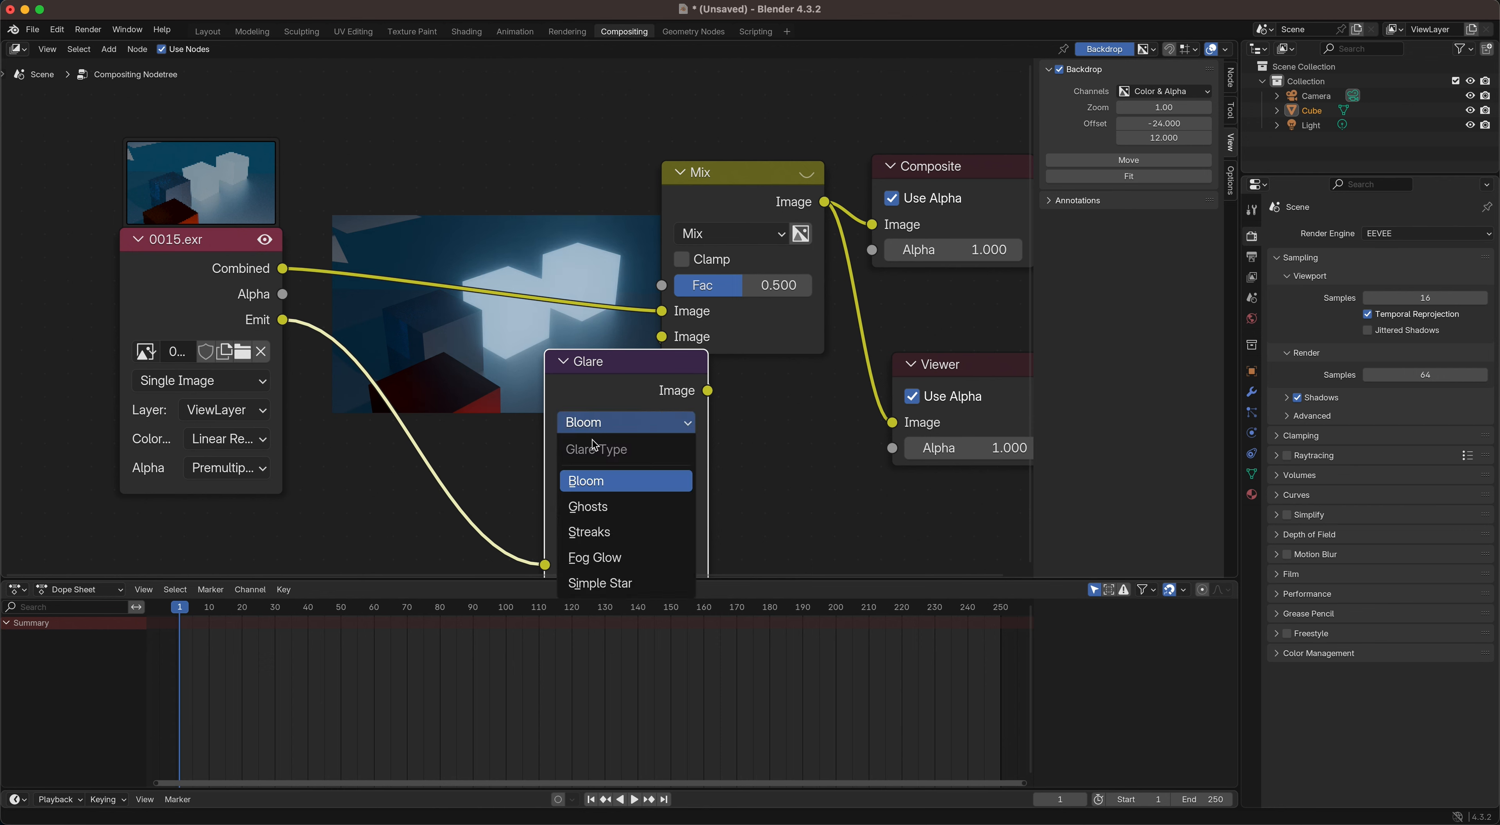
click(617, 585)
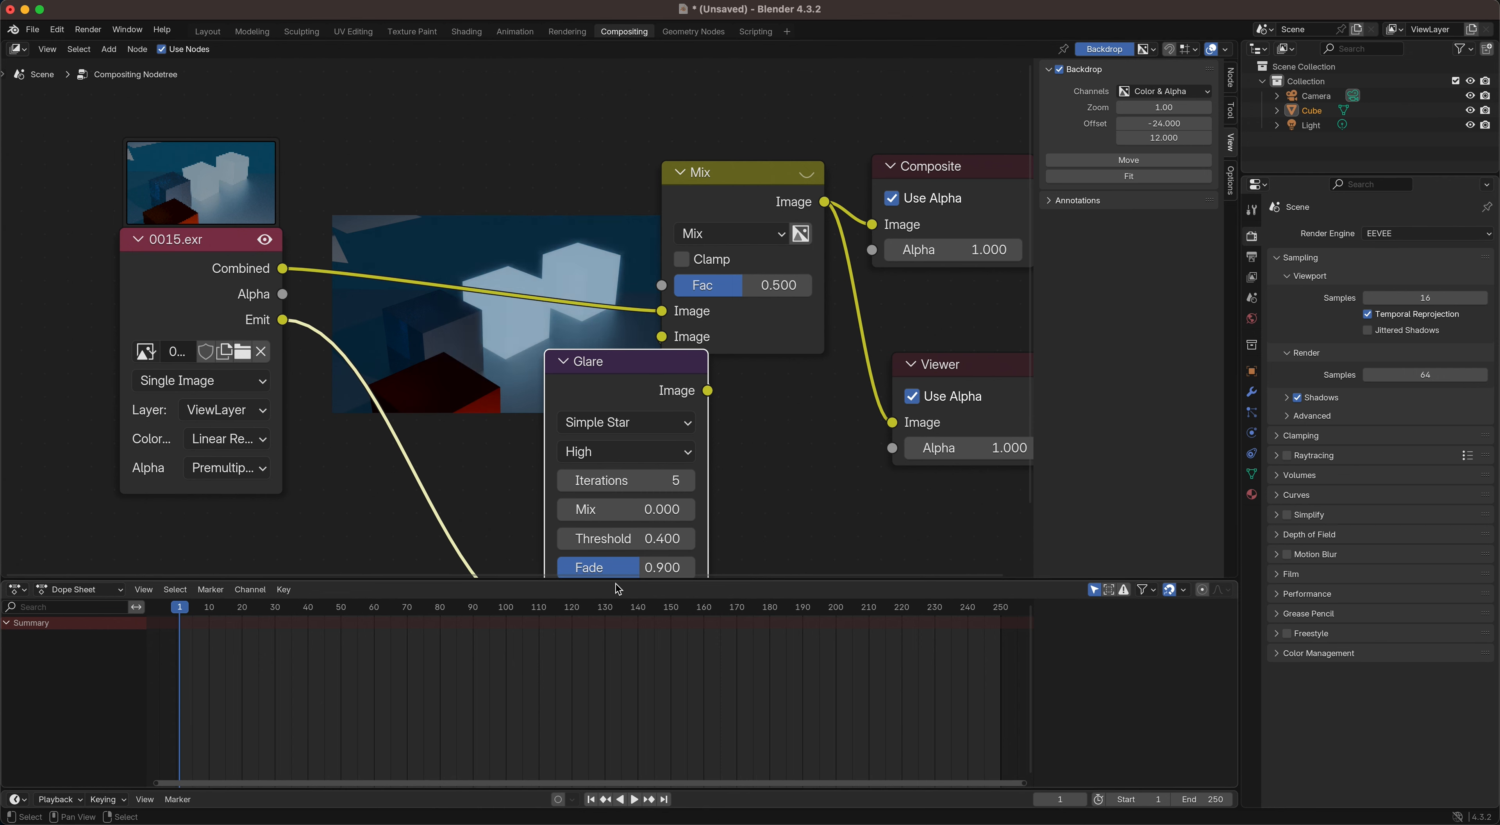
click(604, 423)
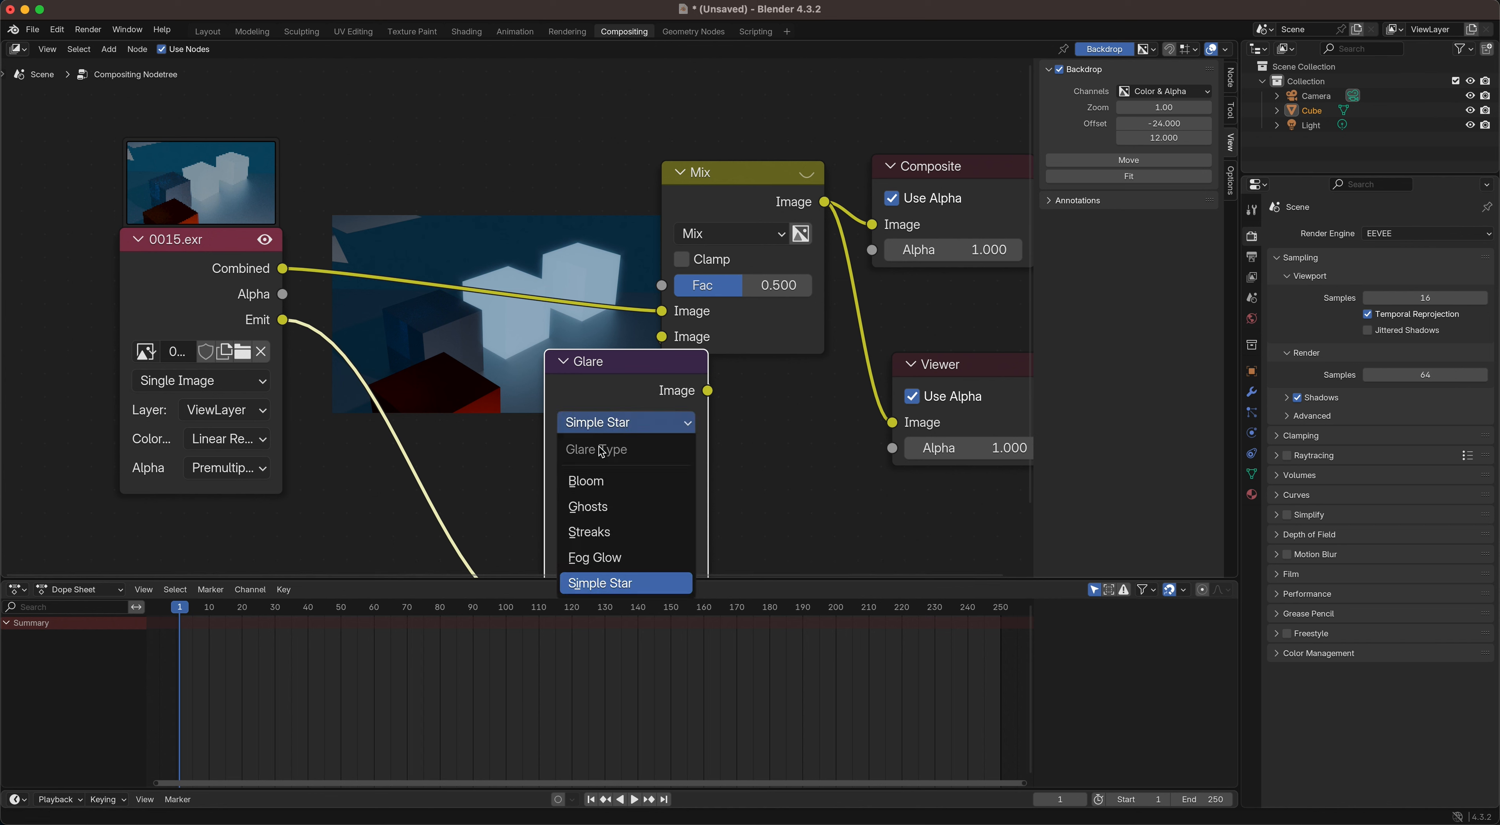
click(598, 481)
drag(615, 361, 466, 350)
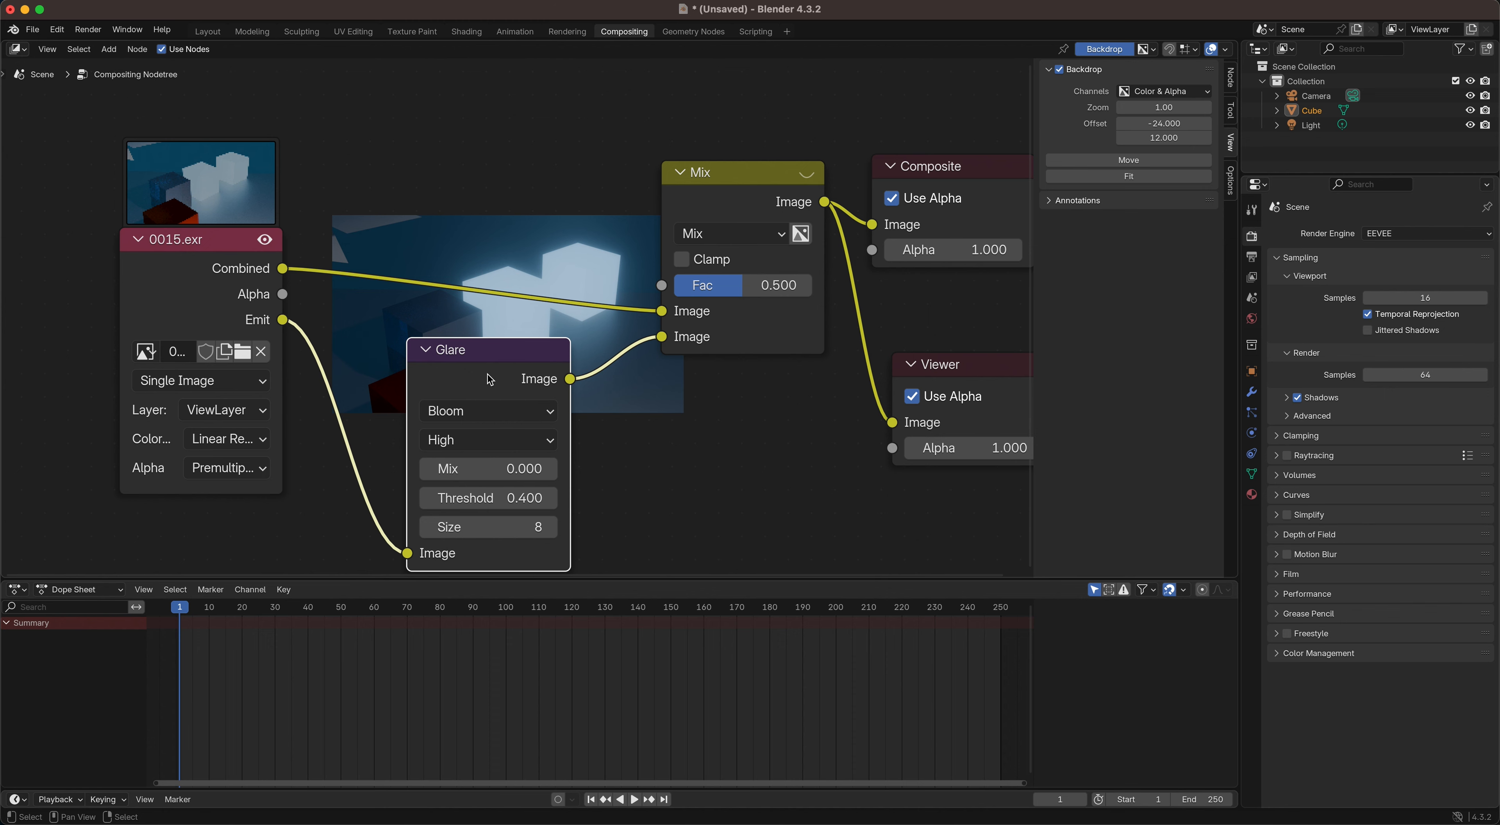
Step: Save the Blender file as composite-bloom-c.blend in the Models folder
key(super+s)
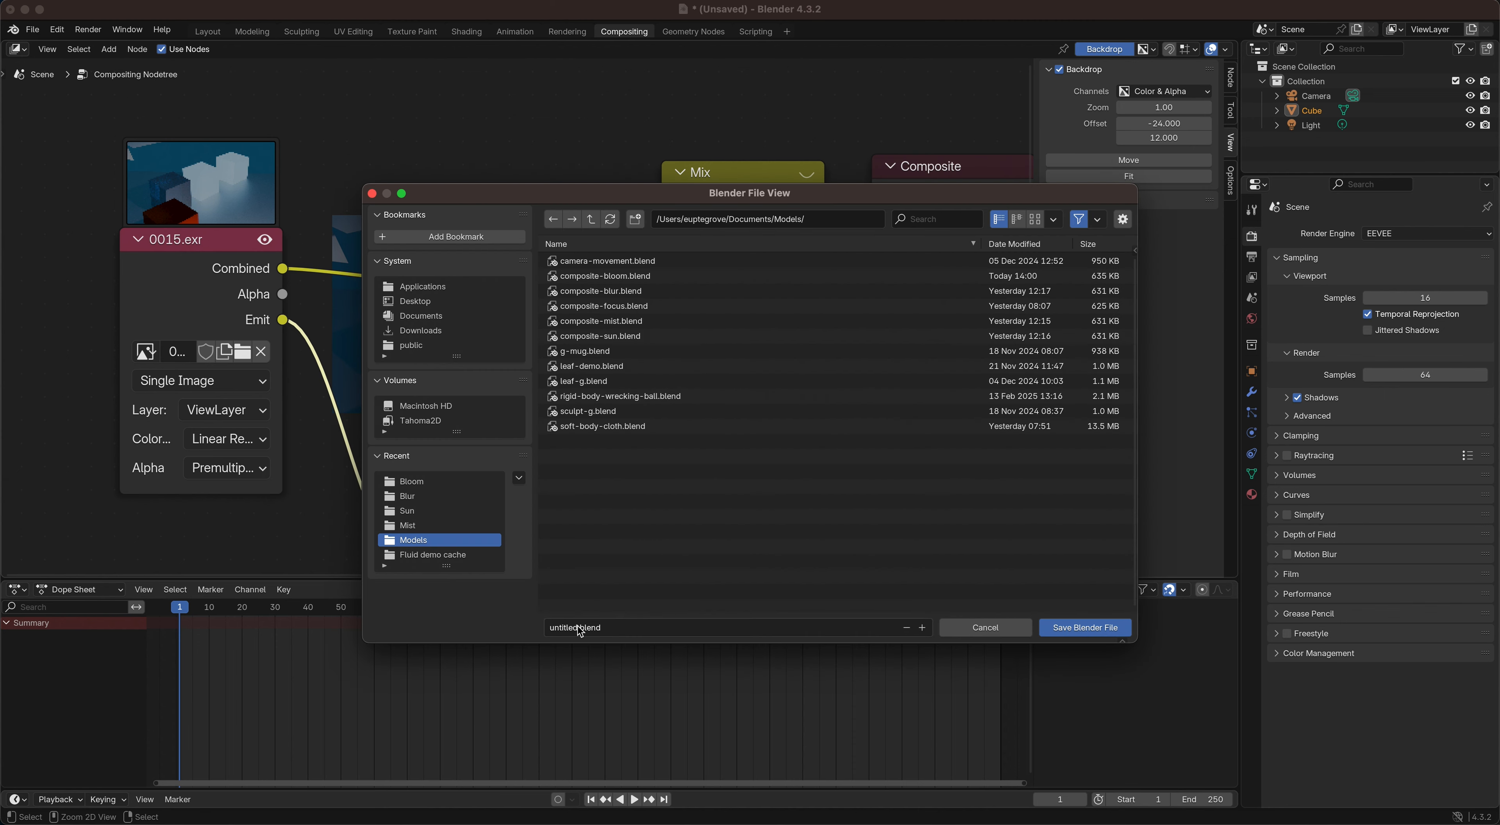
click(603, 276)
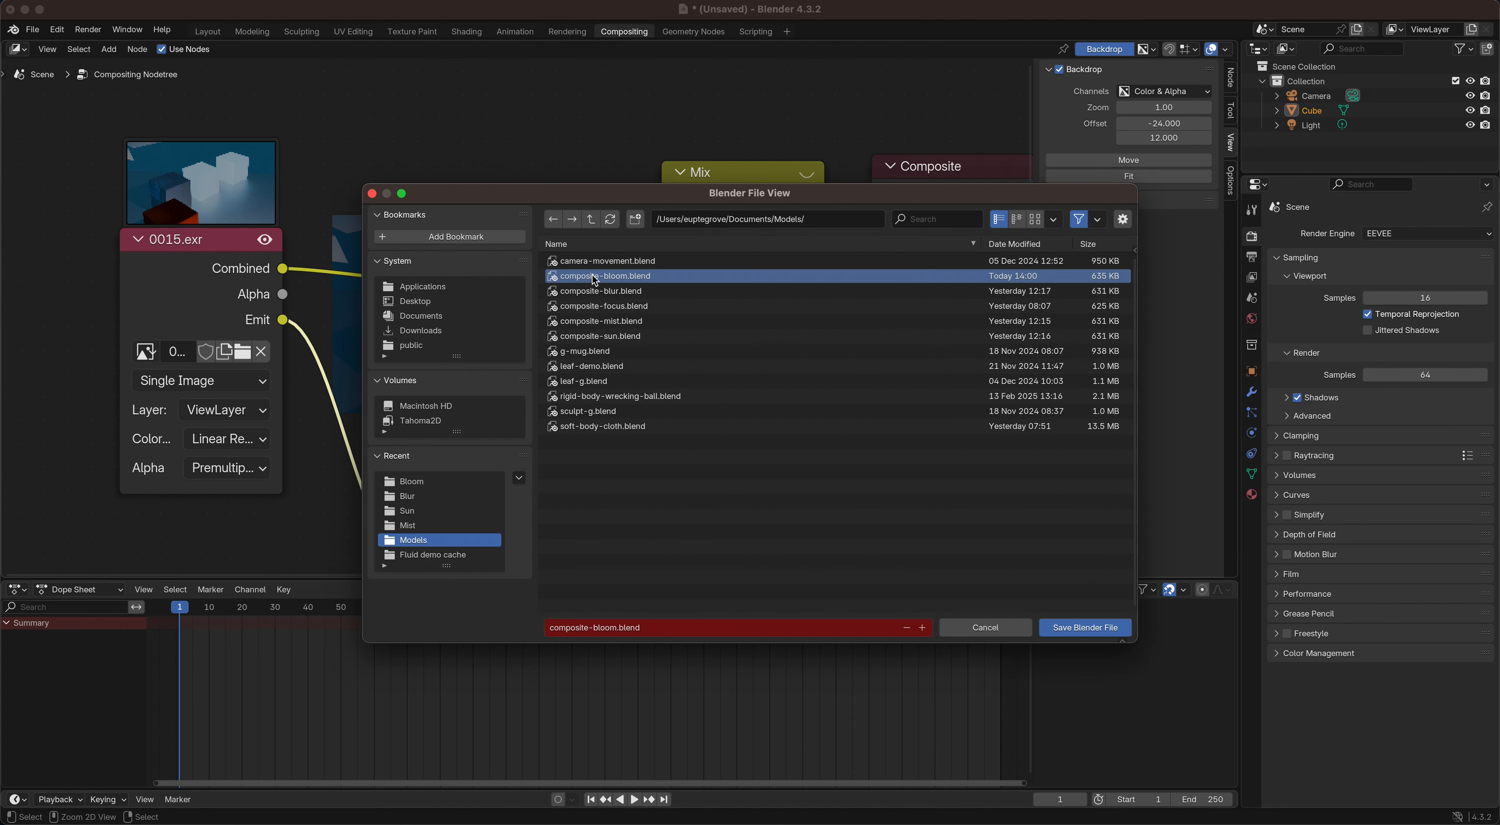
click(615, 628)
click(616, 628)
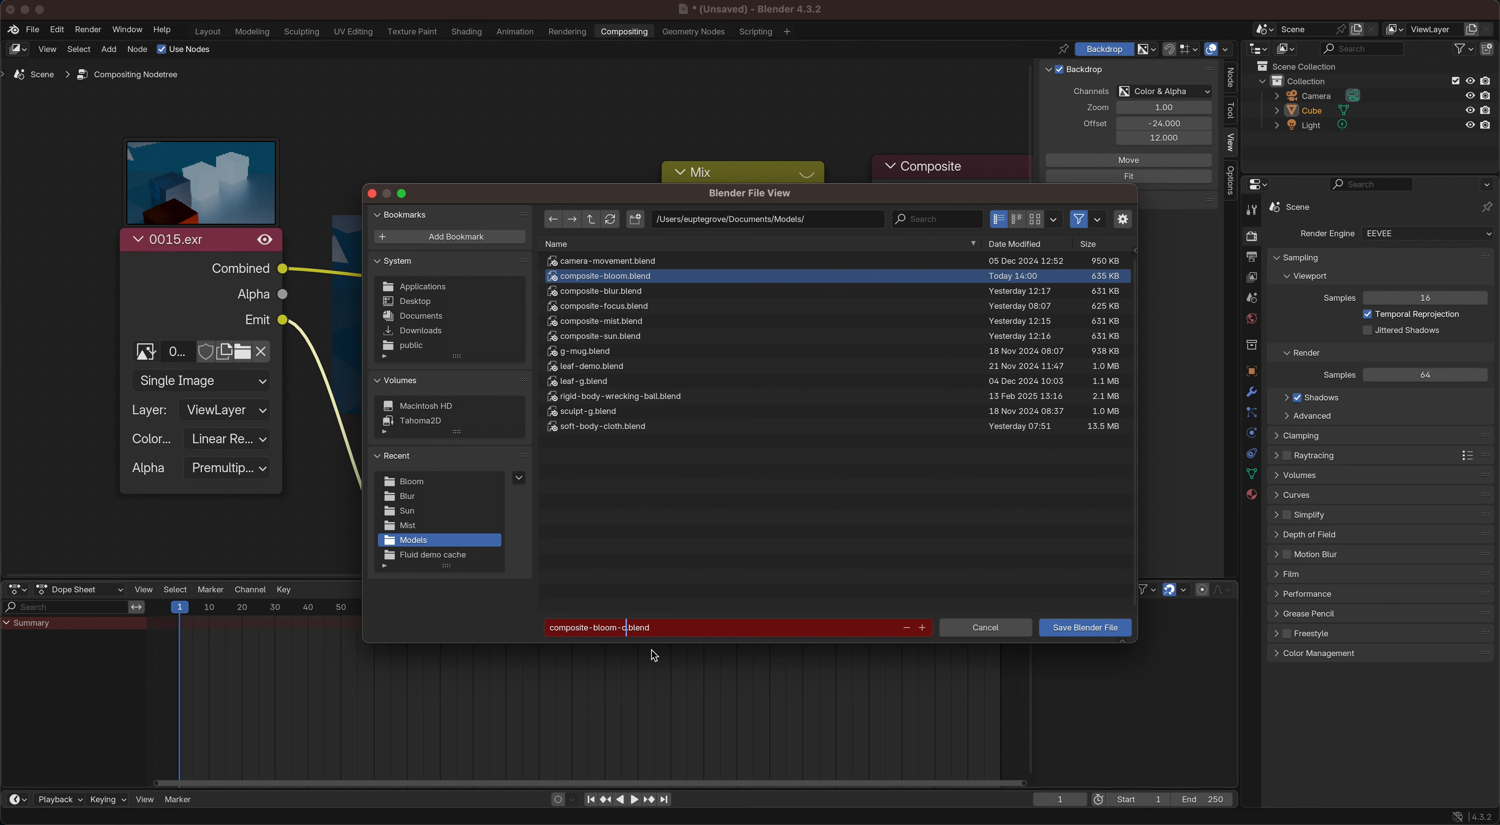
click(1076, 626)
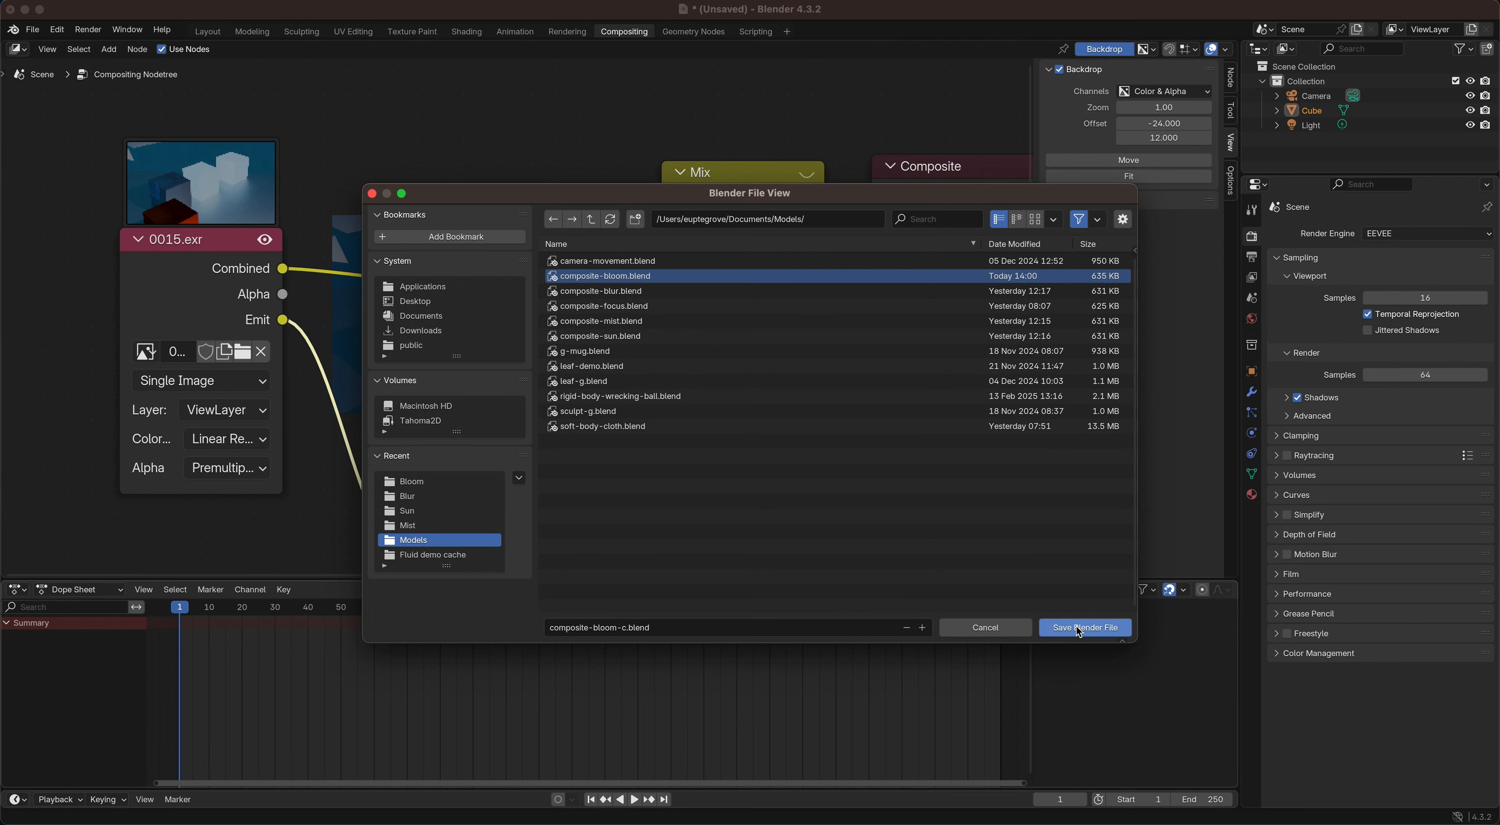
click(1072, 629)
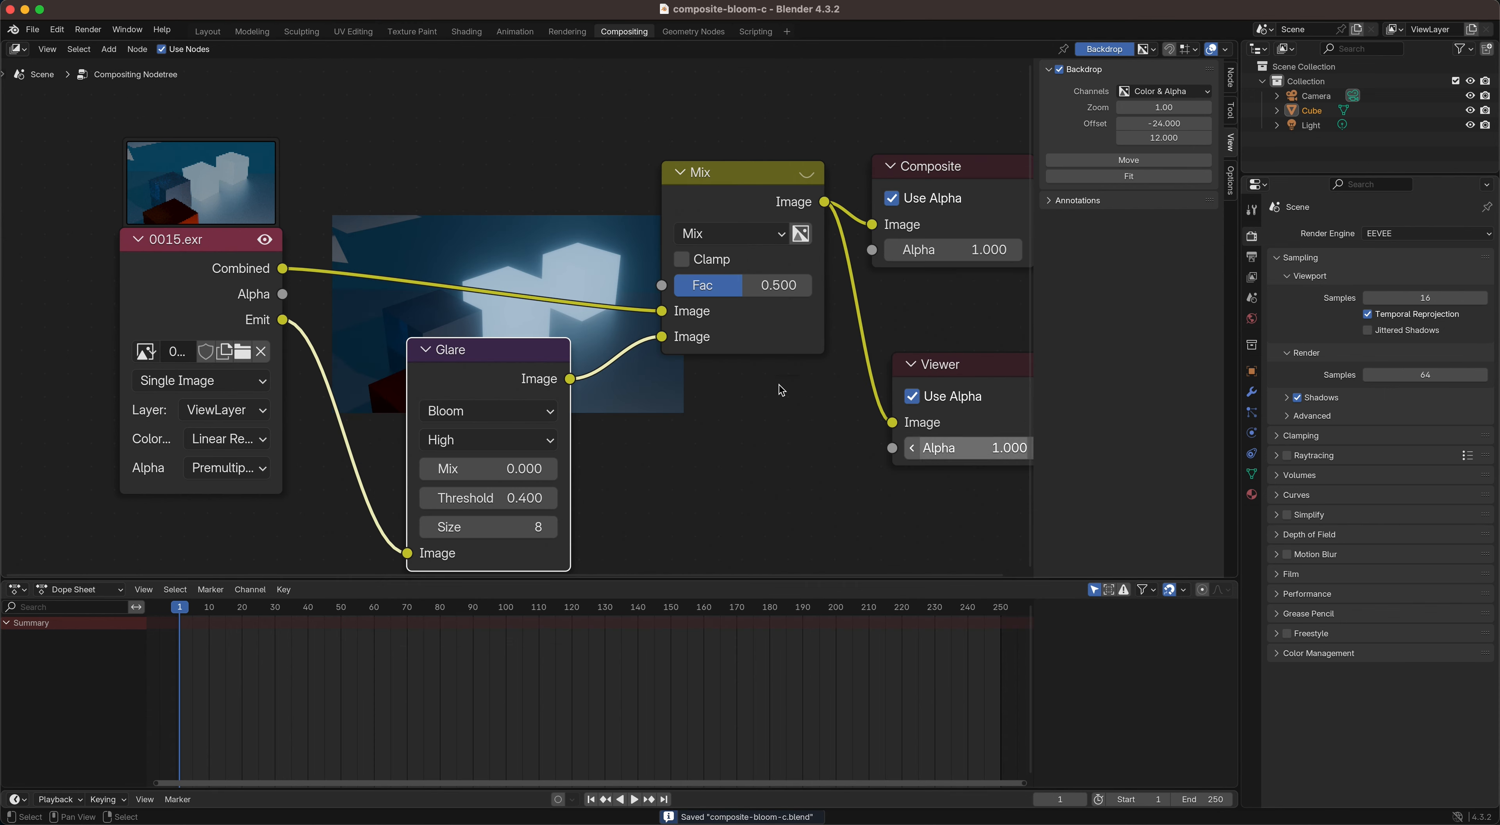
Step: Open the recent file composite-bloom.blend with the original cube scene
click(32, 29)
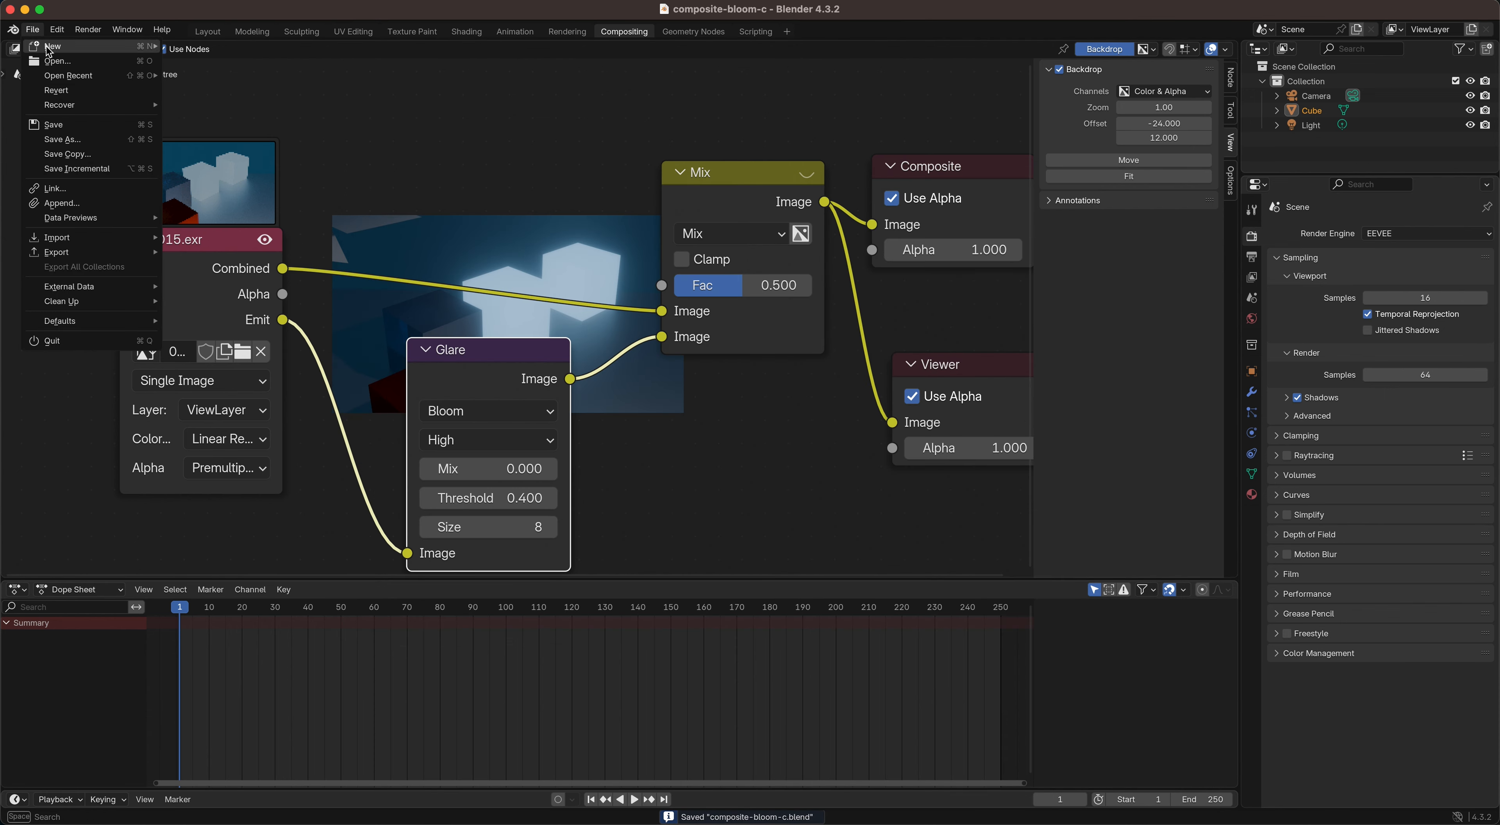
mouse_move(66, 74)
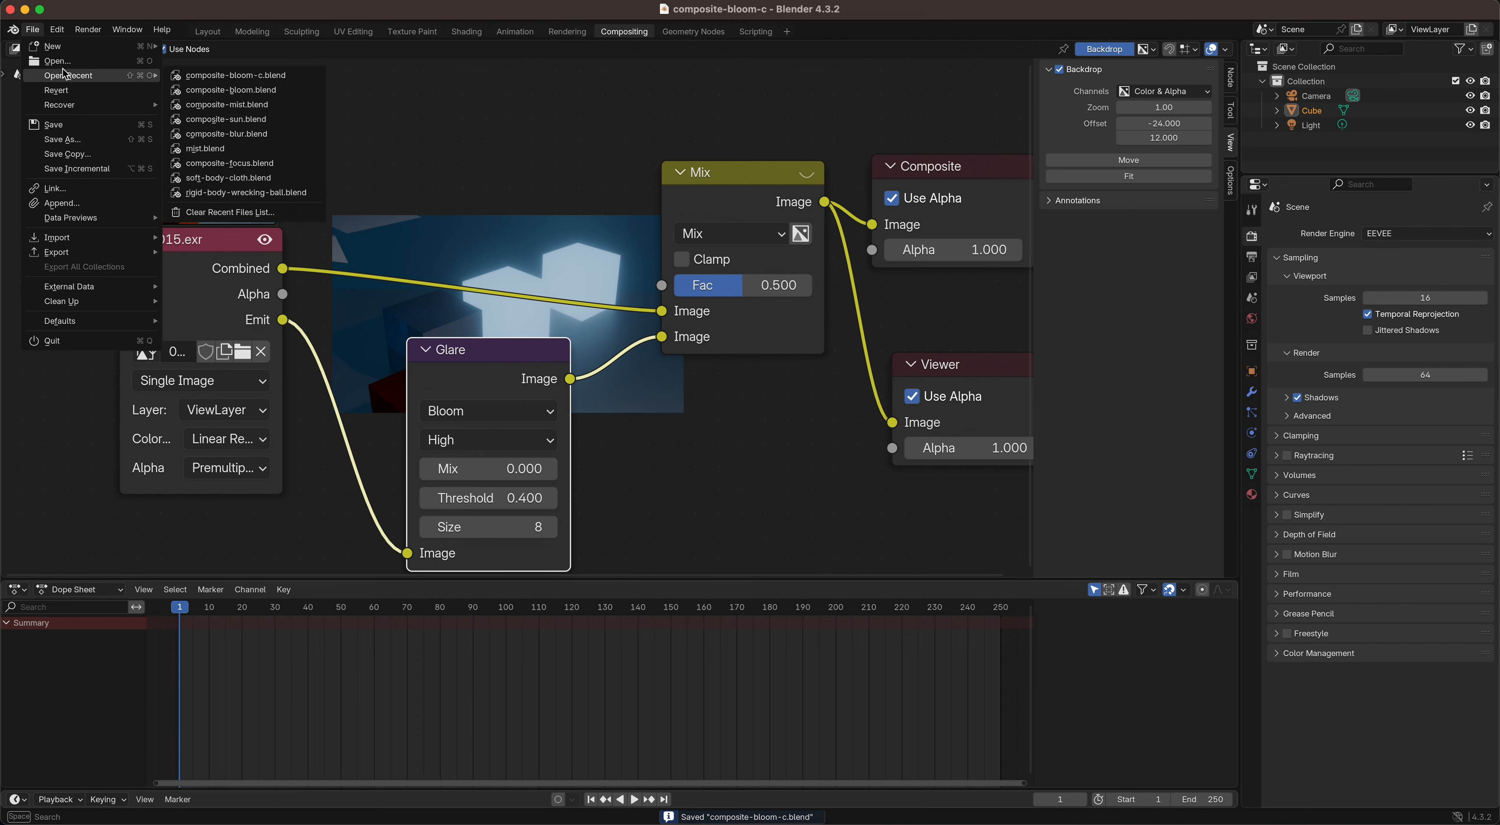
click(215, 93)
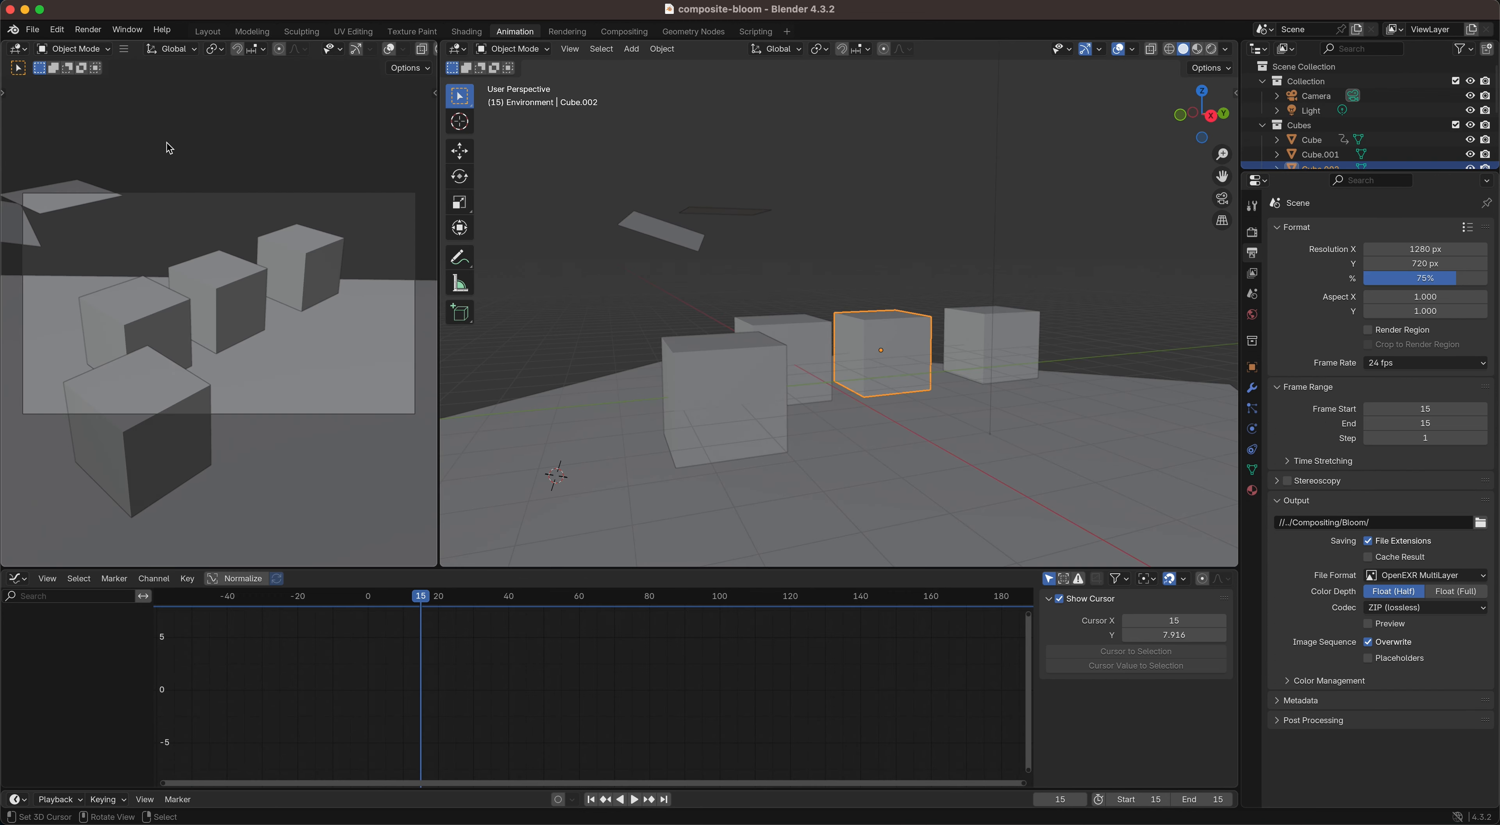
Step: Set the cube scene's output frame range to start at 1 and end at 30
click(1419, 408)
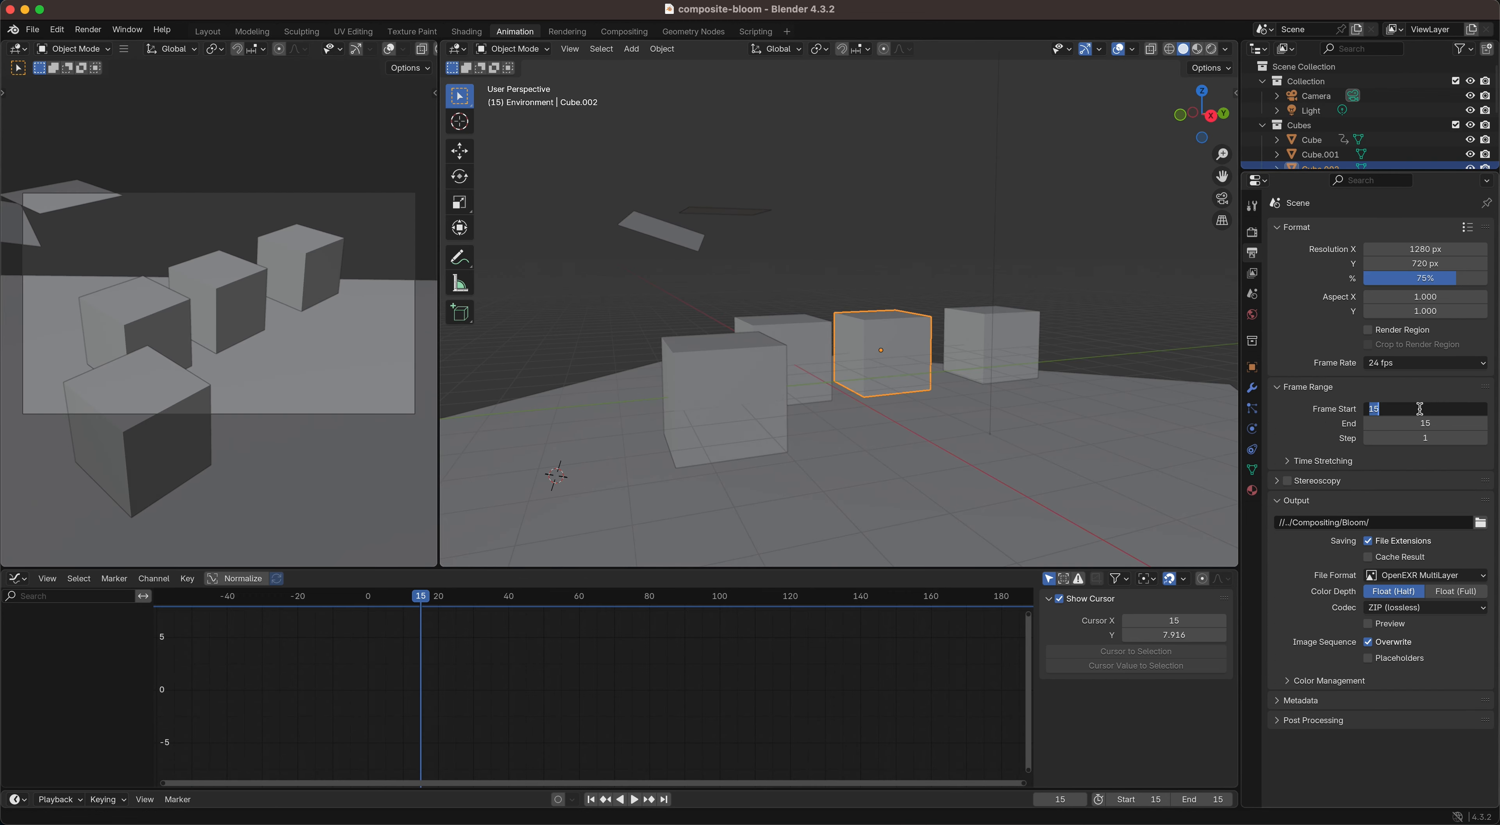
text(1)
key(Return)
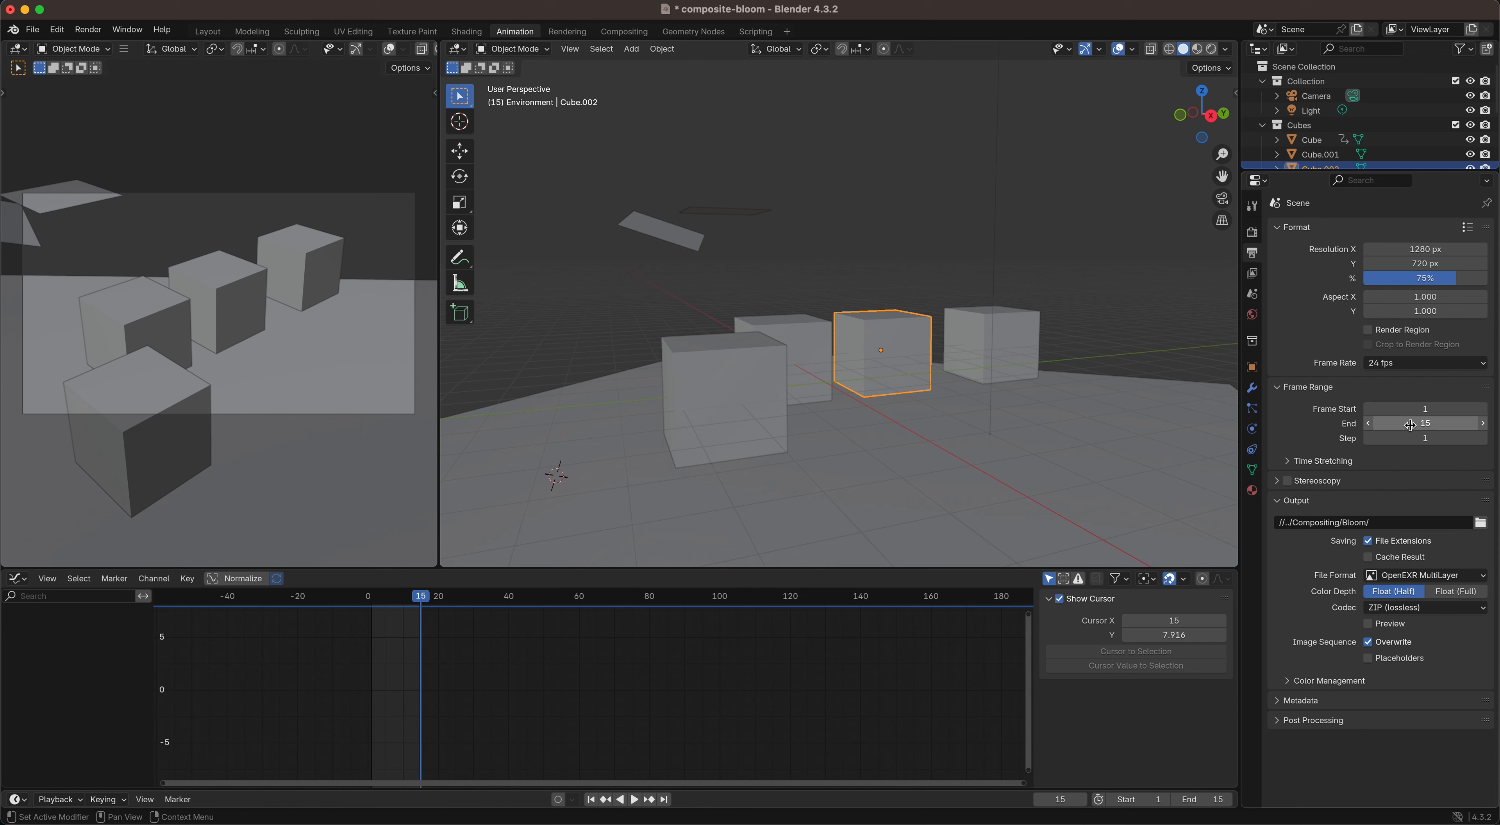
double_click(1410, 425)
text(50)
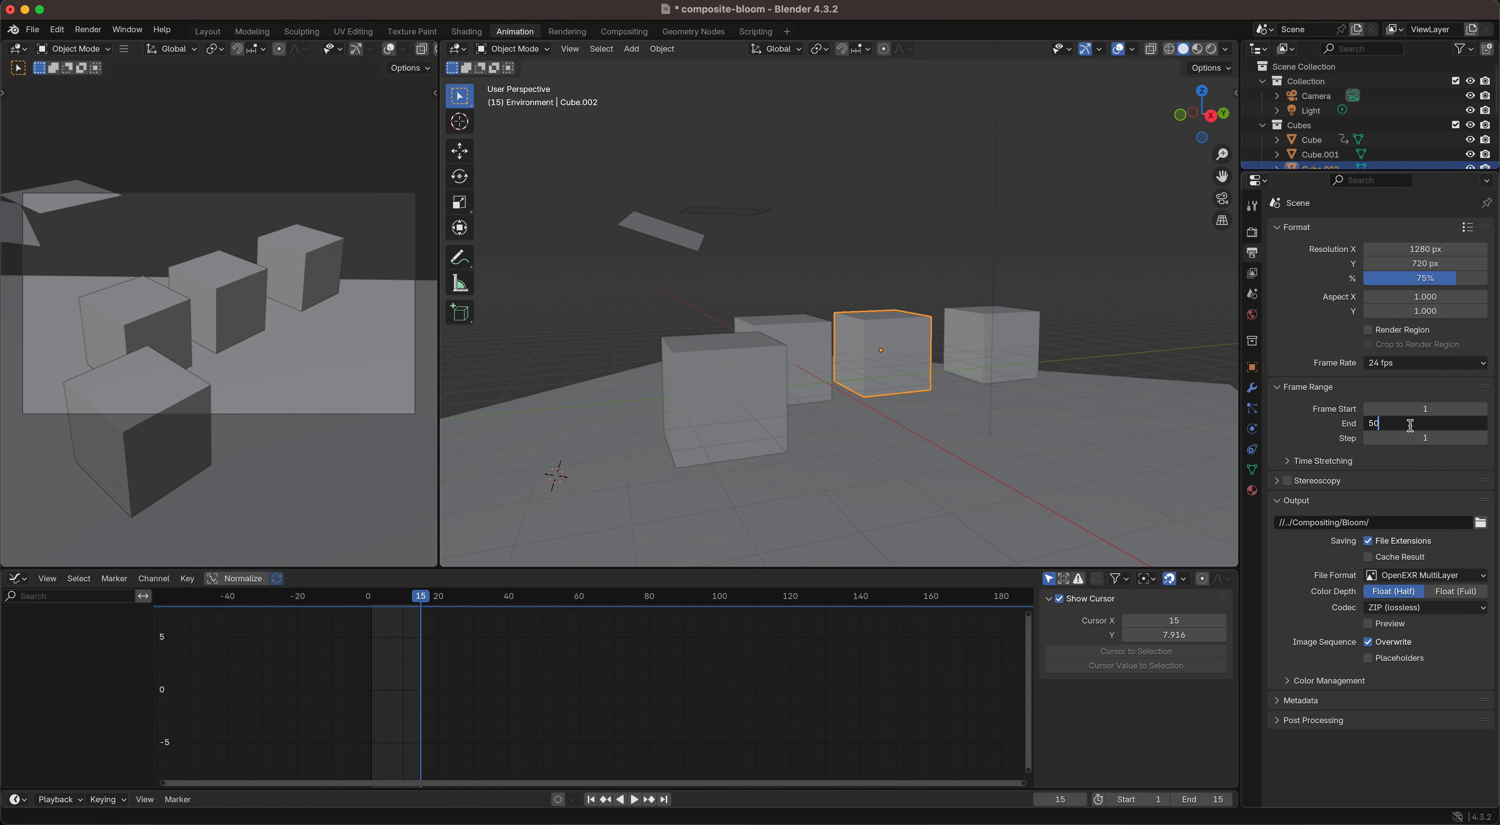
key(Return)
click(1410, 426)
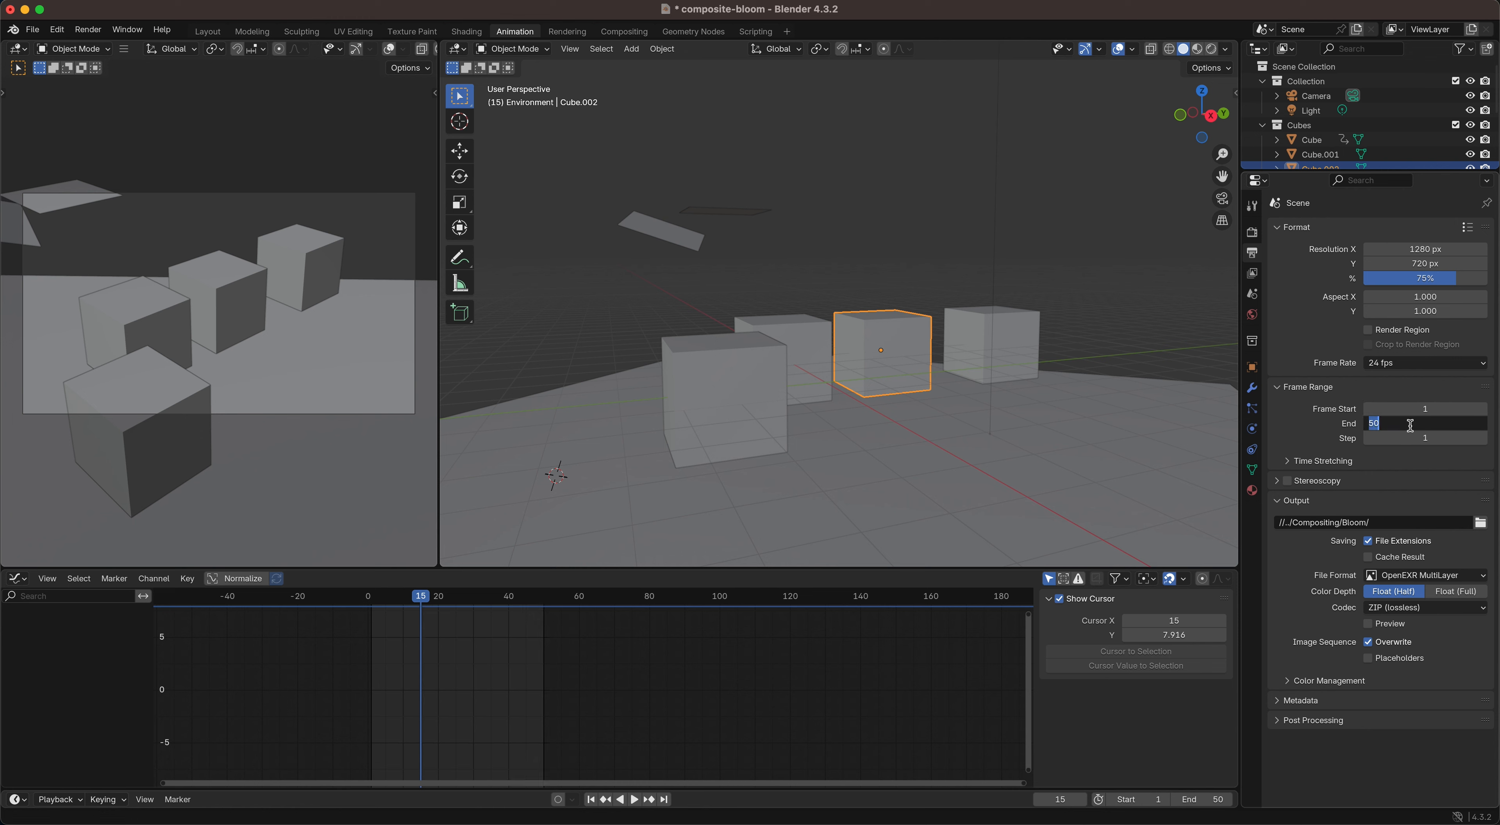
key(Return)
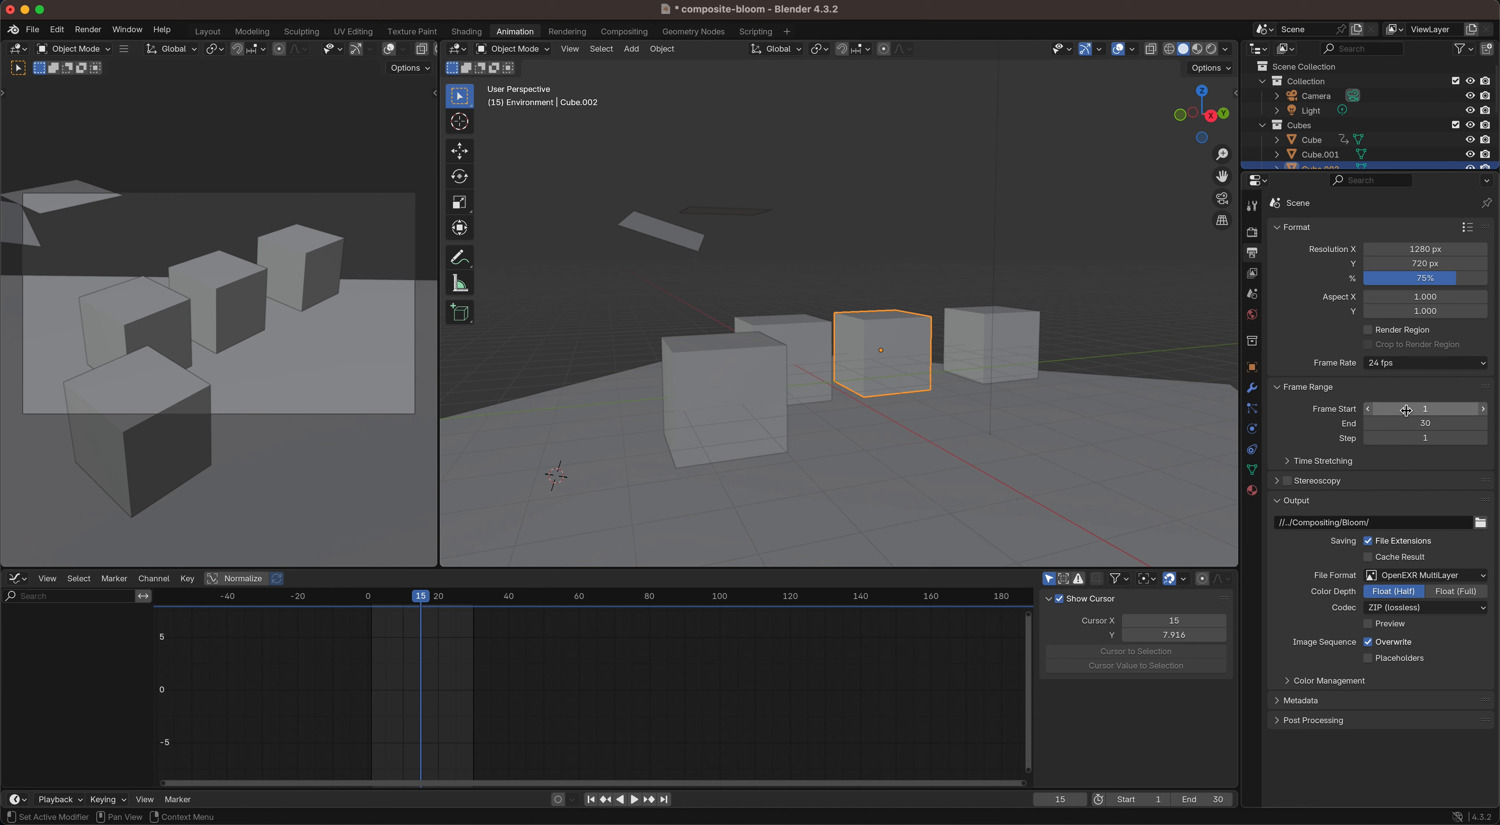
Step: Render the animation to the Bloom folder as OpenEXR MultiLayer frames, stop the render, and save composite-bloom.blend
click(88, 29)
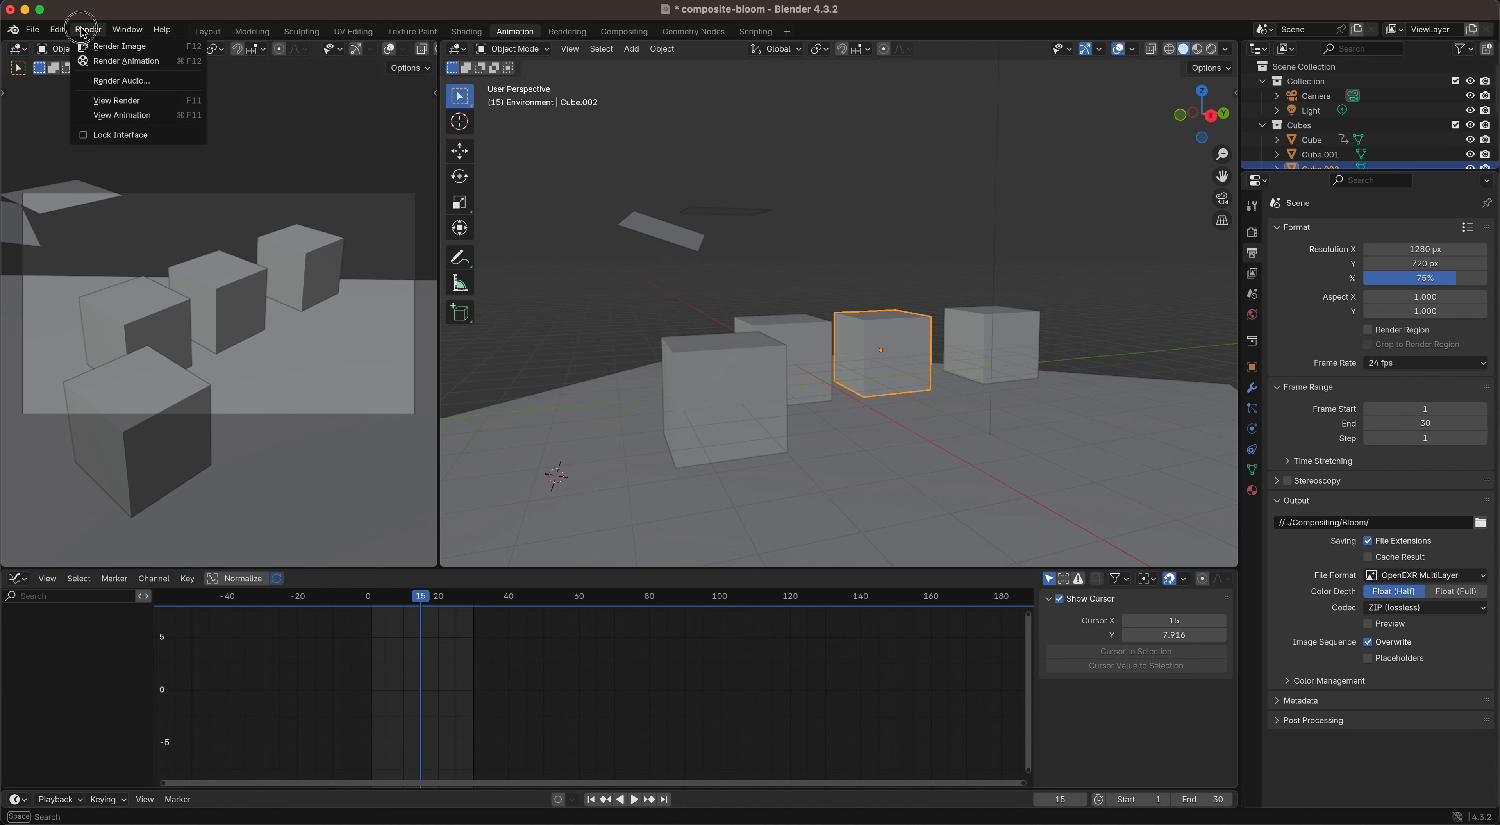
click(116, 61)
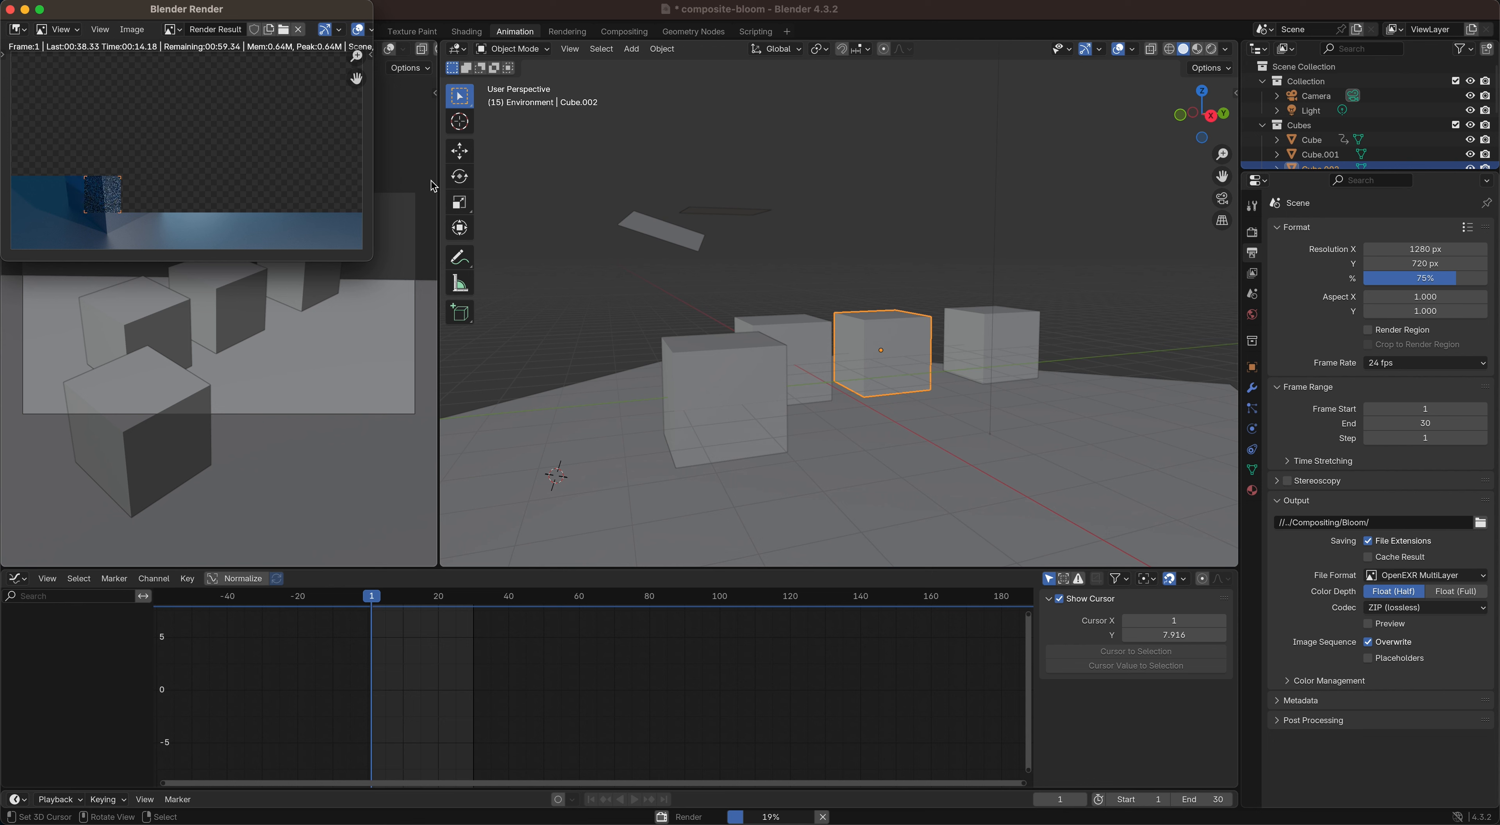
key(Escape)
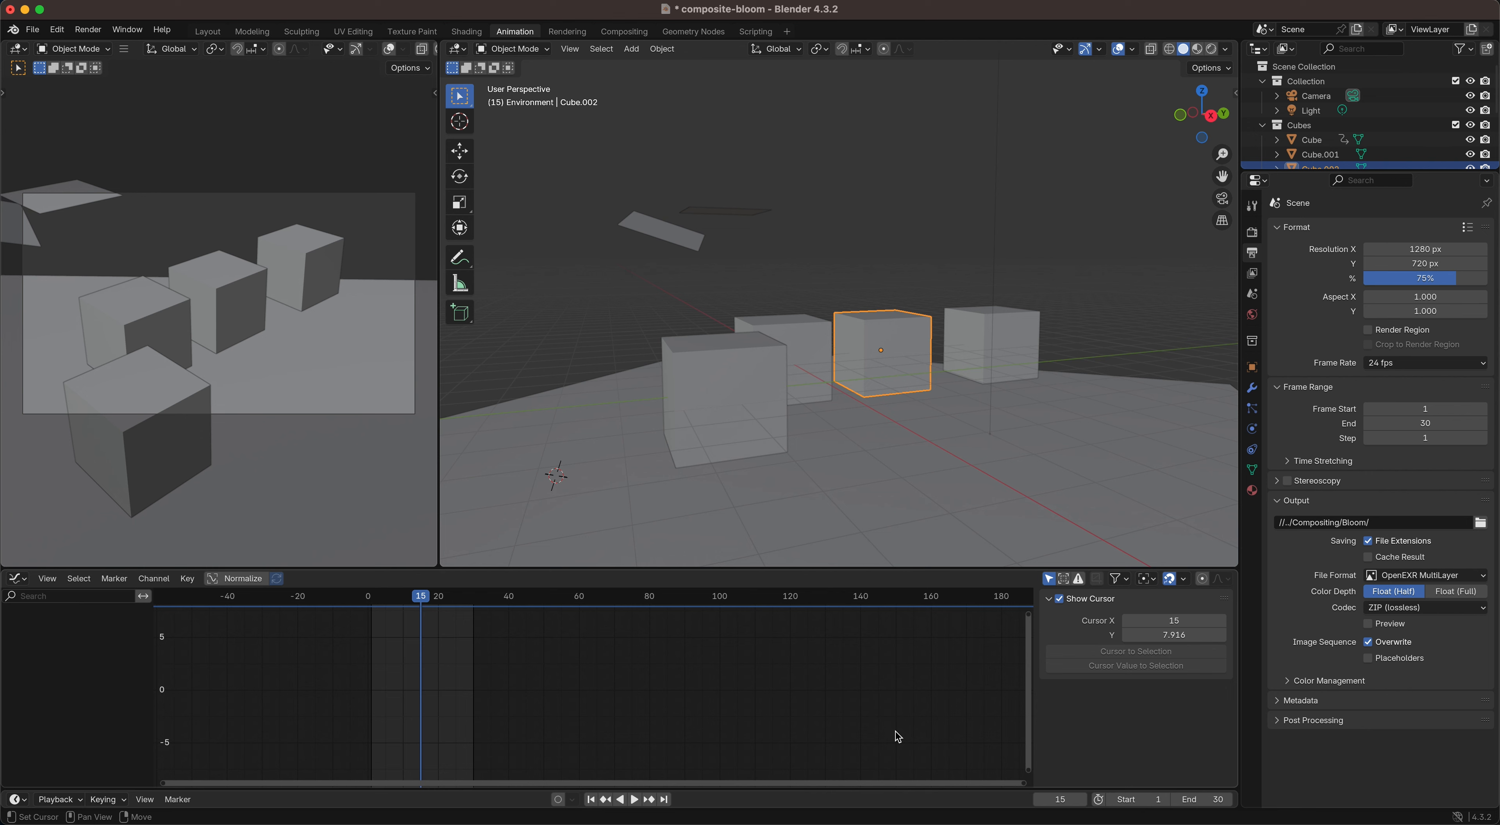
key(super+s)
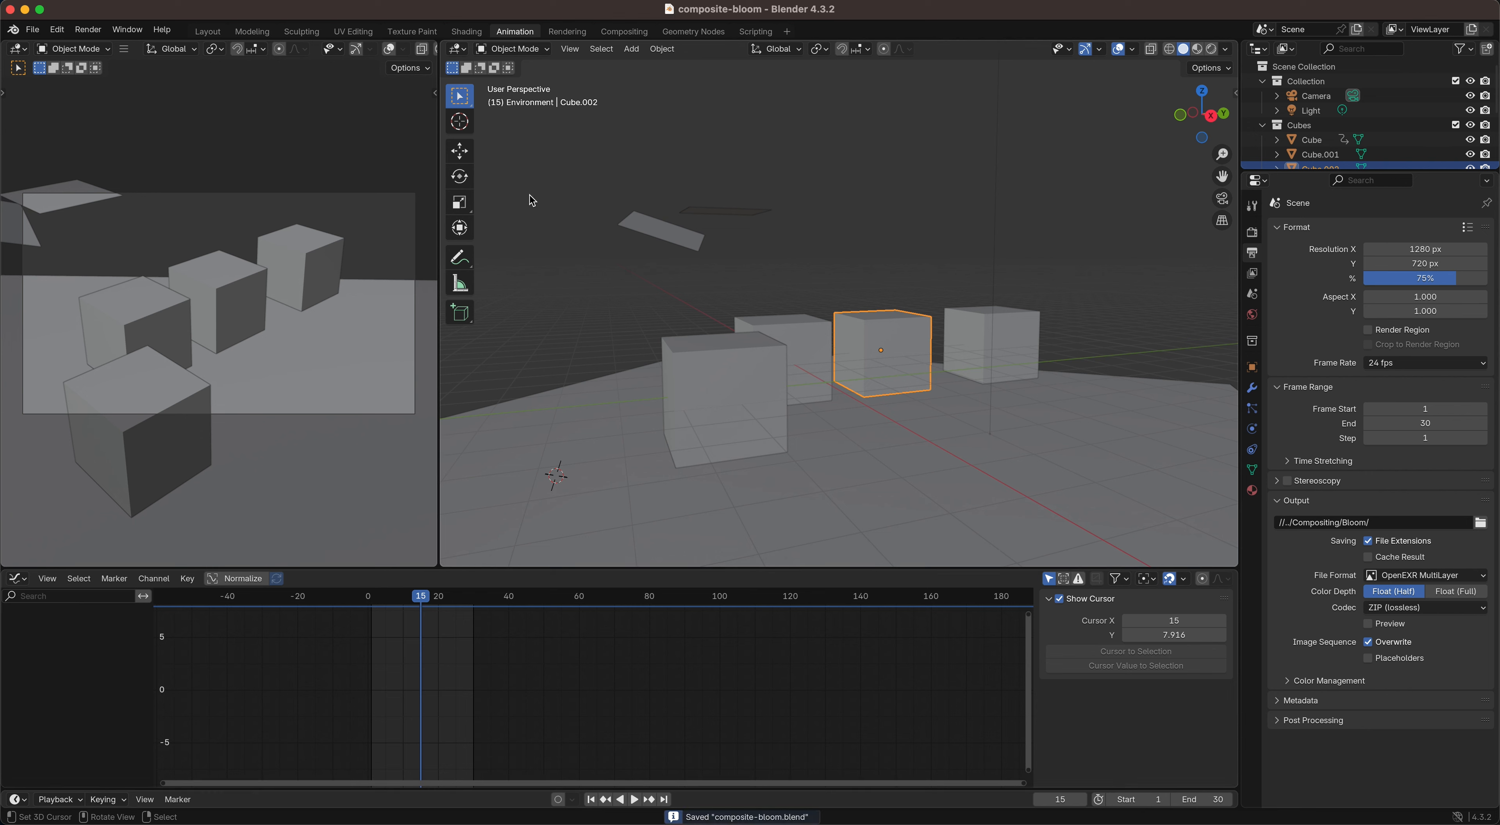
Step: Reopen the recent compositing file composite-bloom-c.blend
click(33, 29)
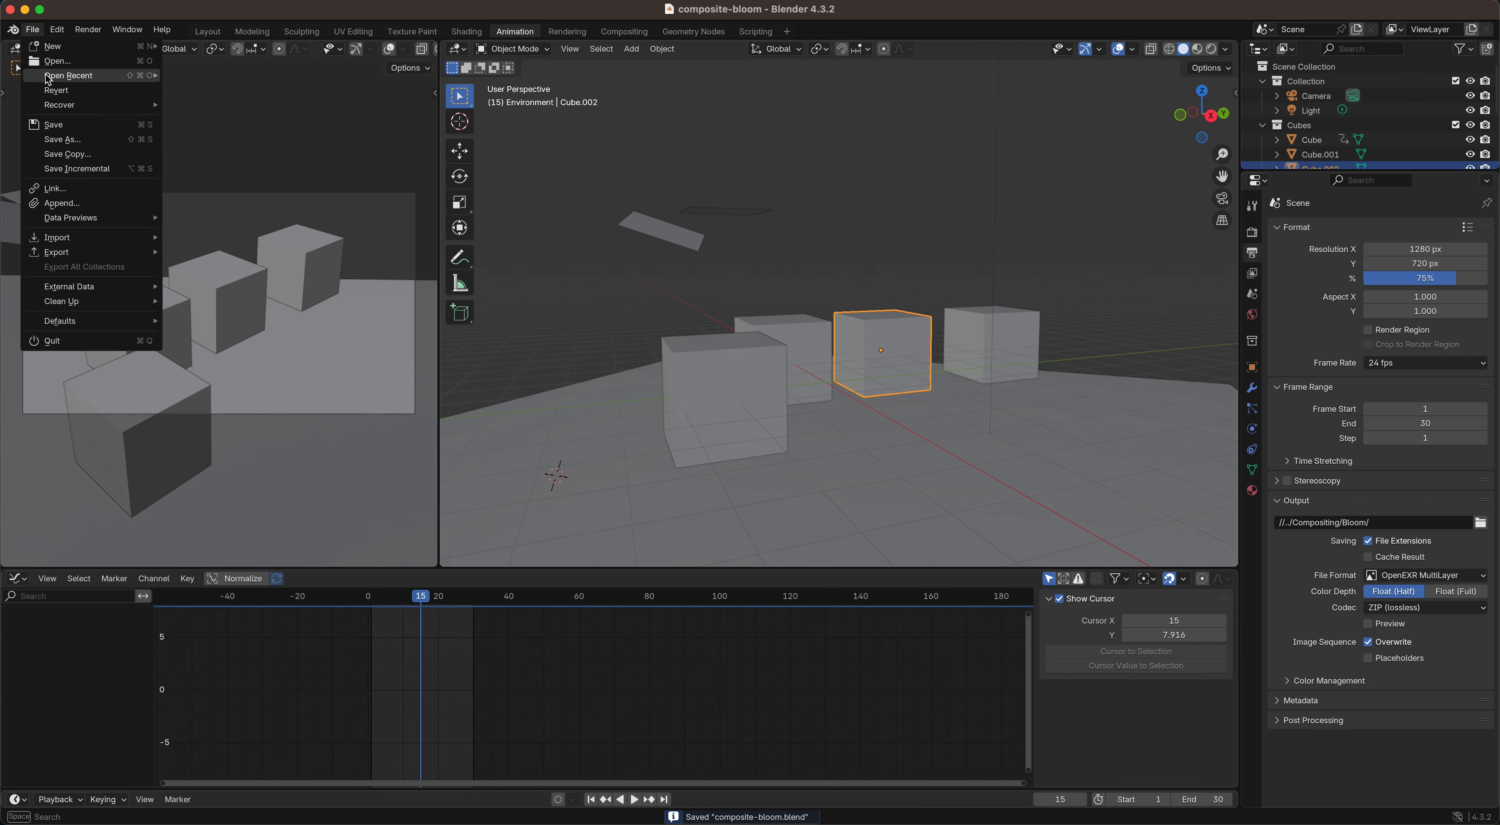
mouse_move(46, 77)
click(223, 95)
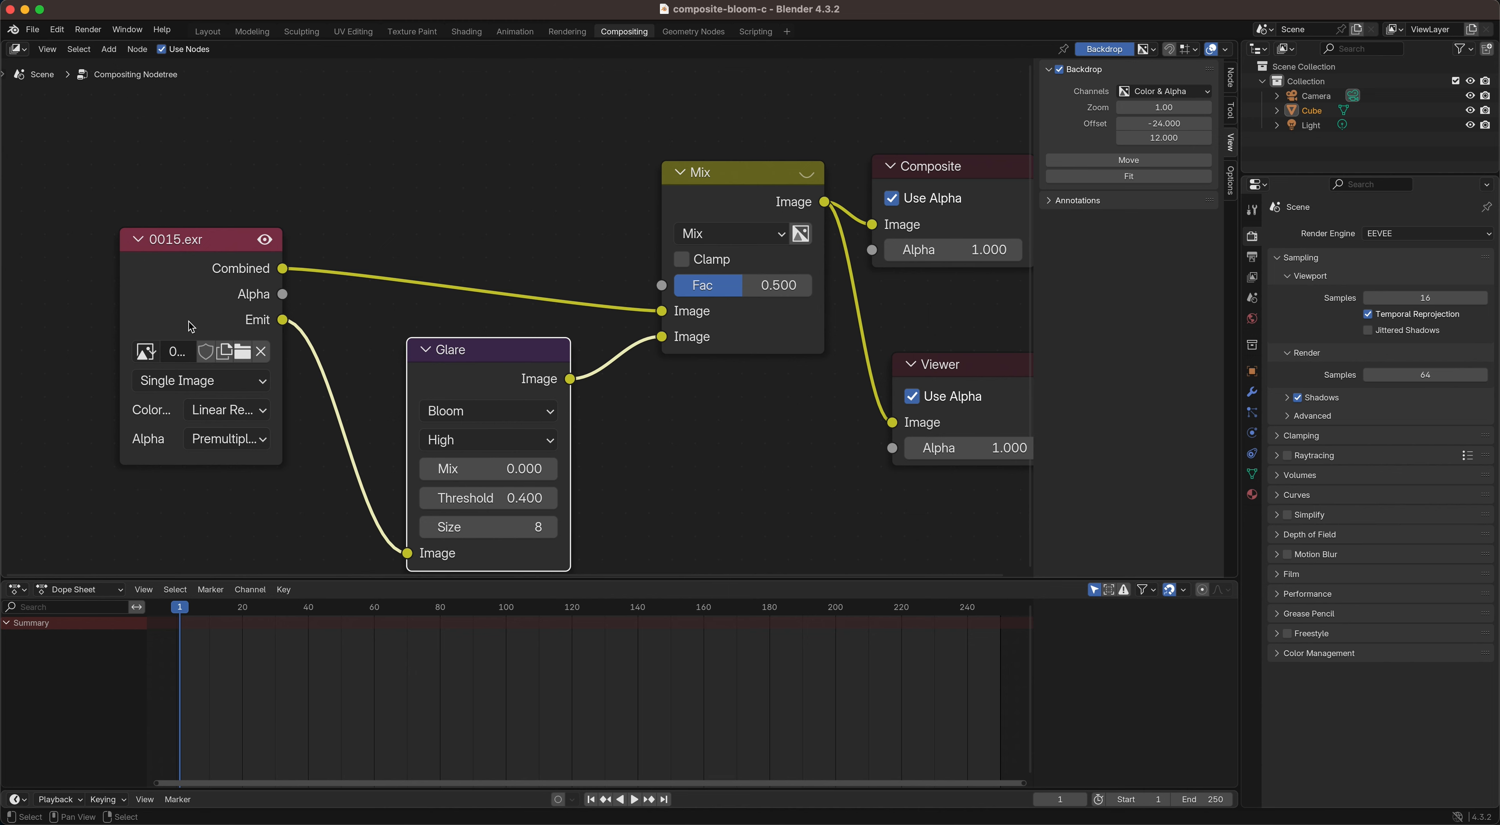
Step: Replace the 0015.exr image in the image node with the full EXR sequence 0001 to 0020 from the Bloom folder
click(243, 352)
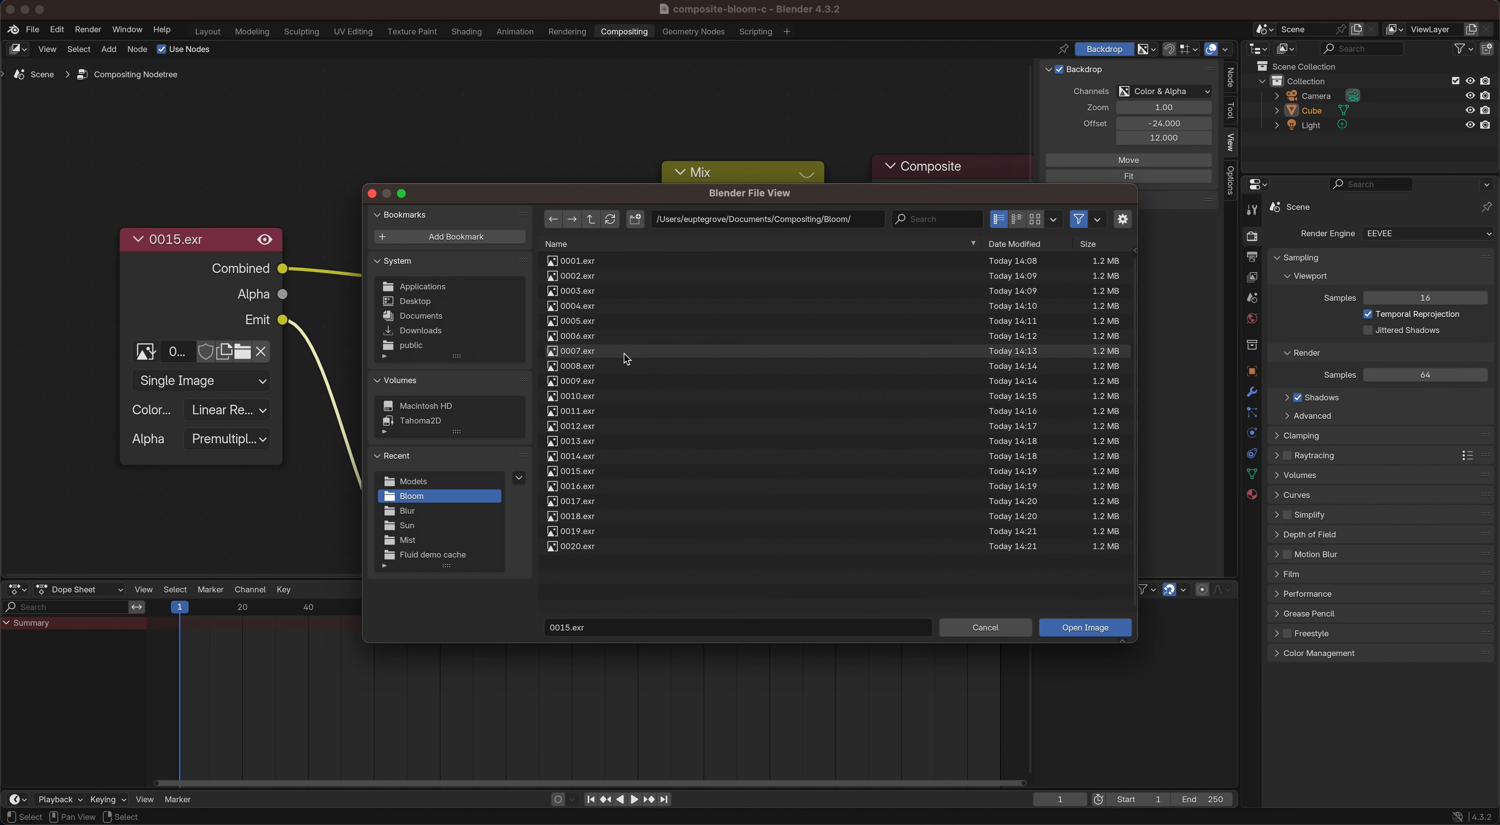
key(a)
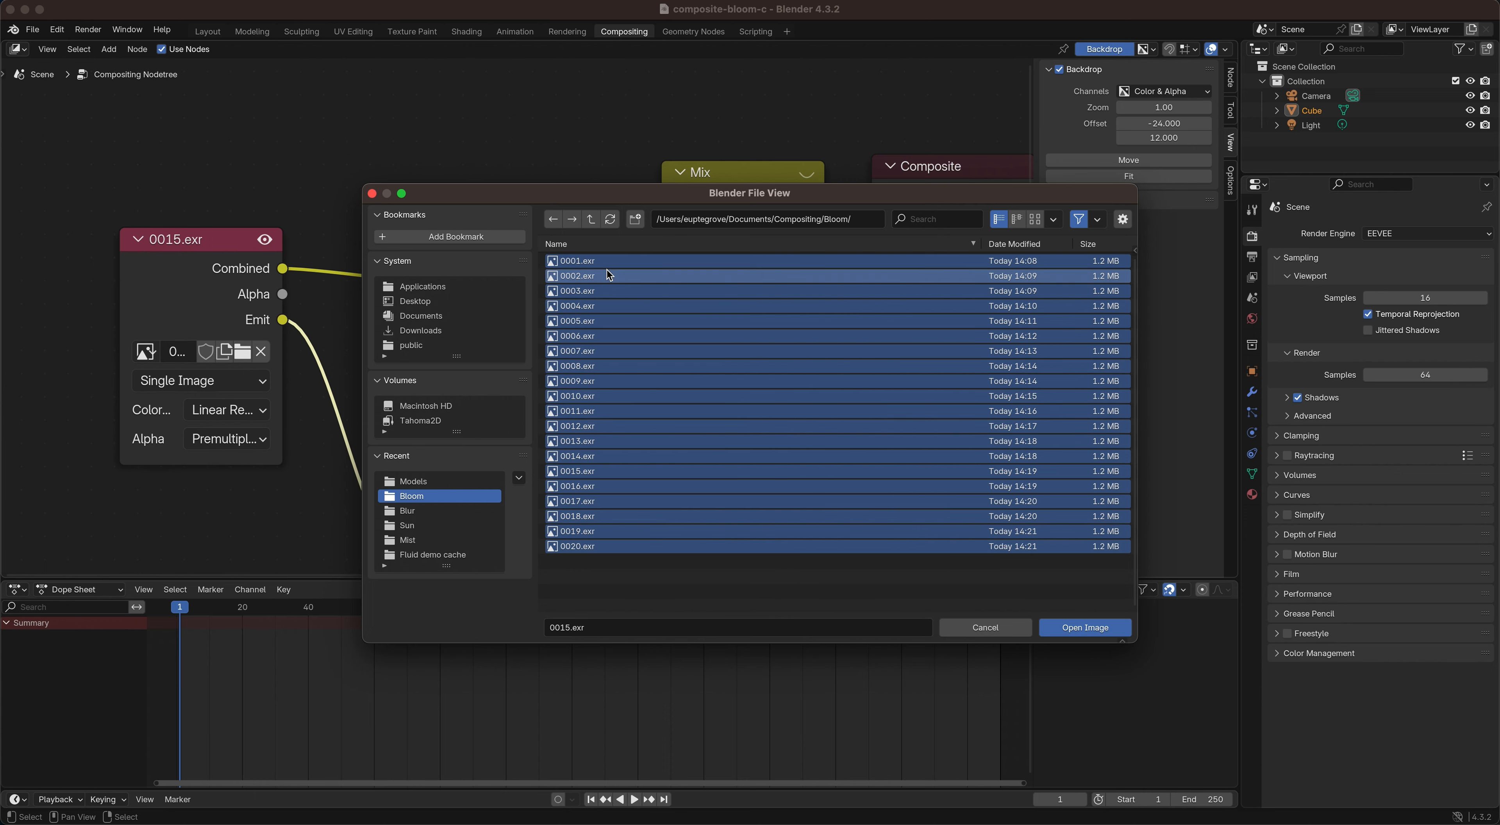
click(1076, 628)
Step: Play the image sequence and scrub the timeline to frame 12, moving the Glare node aside to uncover more of the backdrop
key(Right)
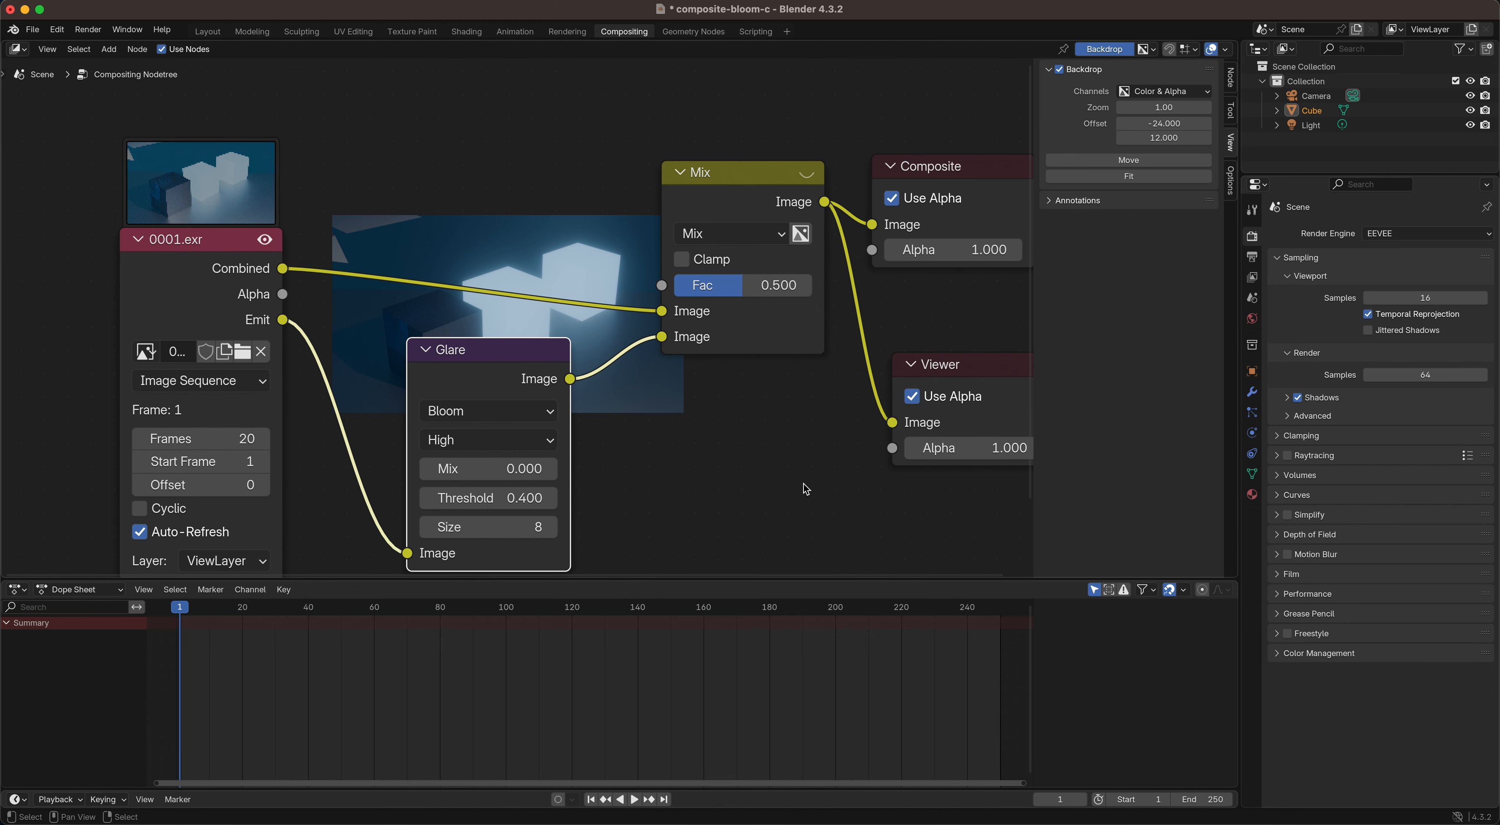
scroll(804, 484, up, 1)
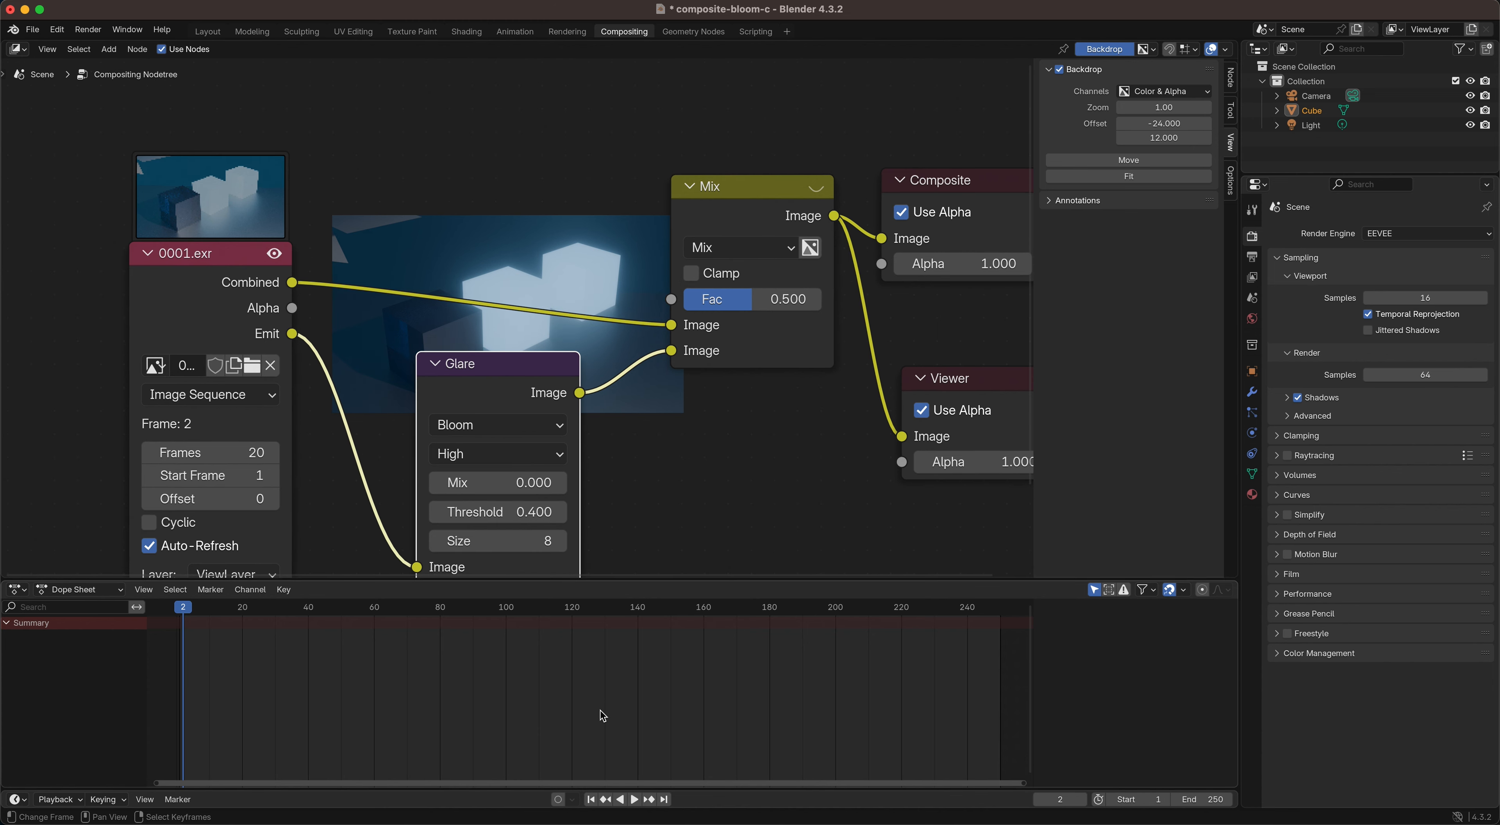
click(634, 800)
key(space)
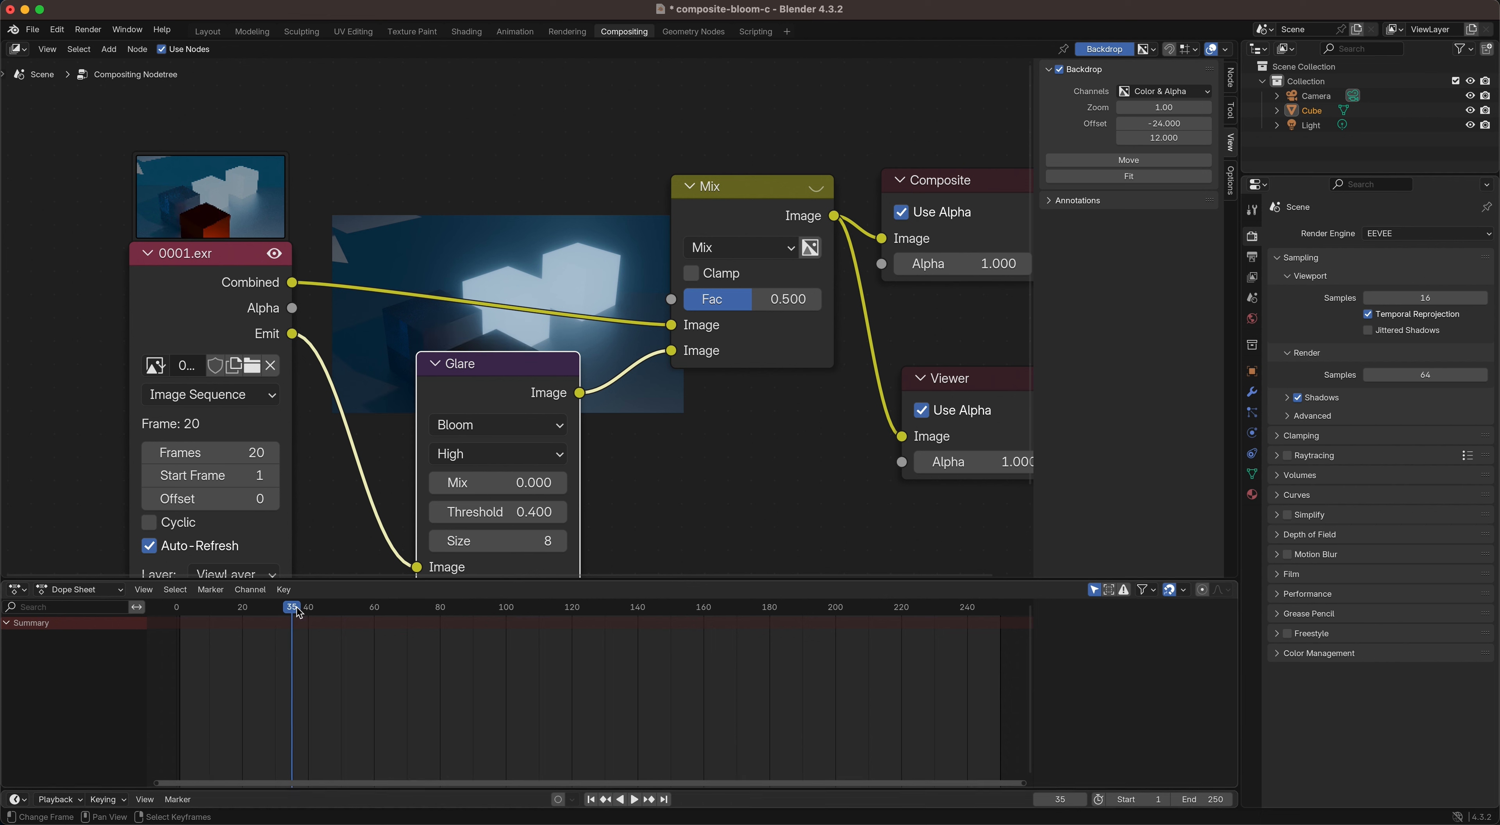
drag(294, 606, 263, 615)
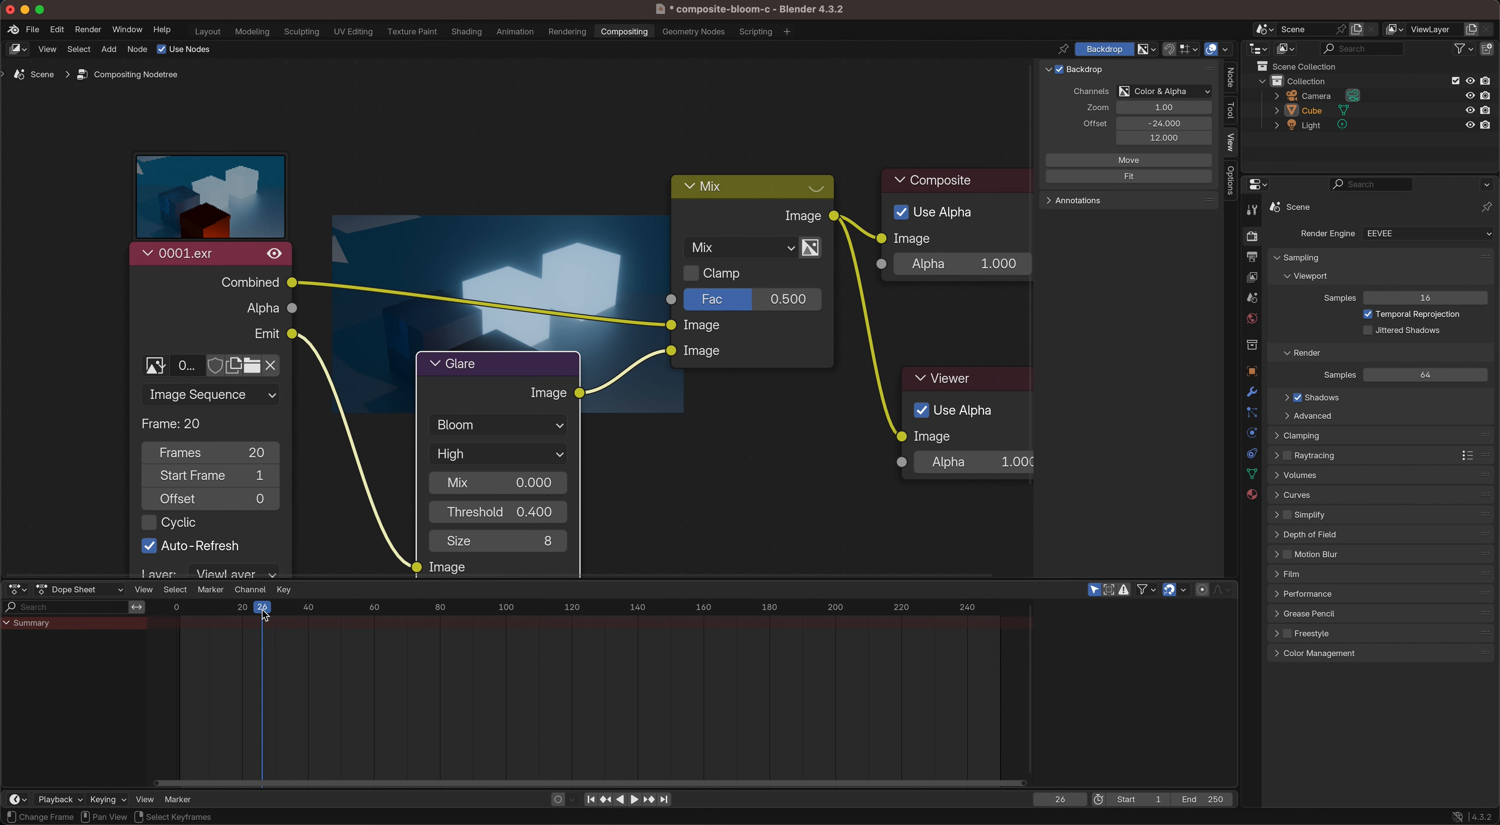
drag(499, 379, 585, 398)
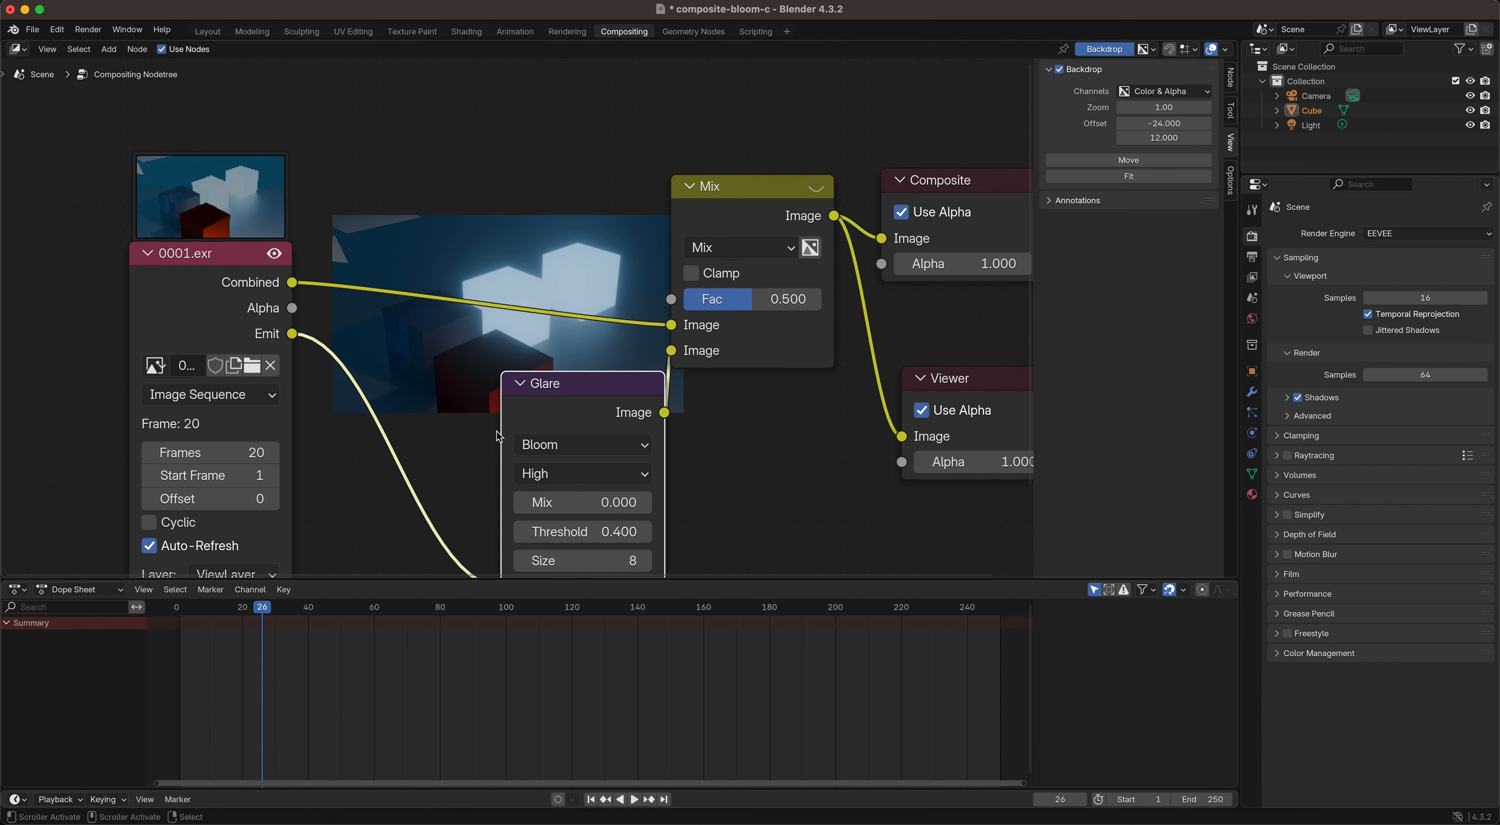
drag(263, 612, 216, 617)
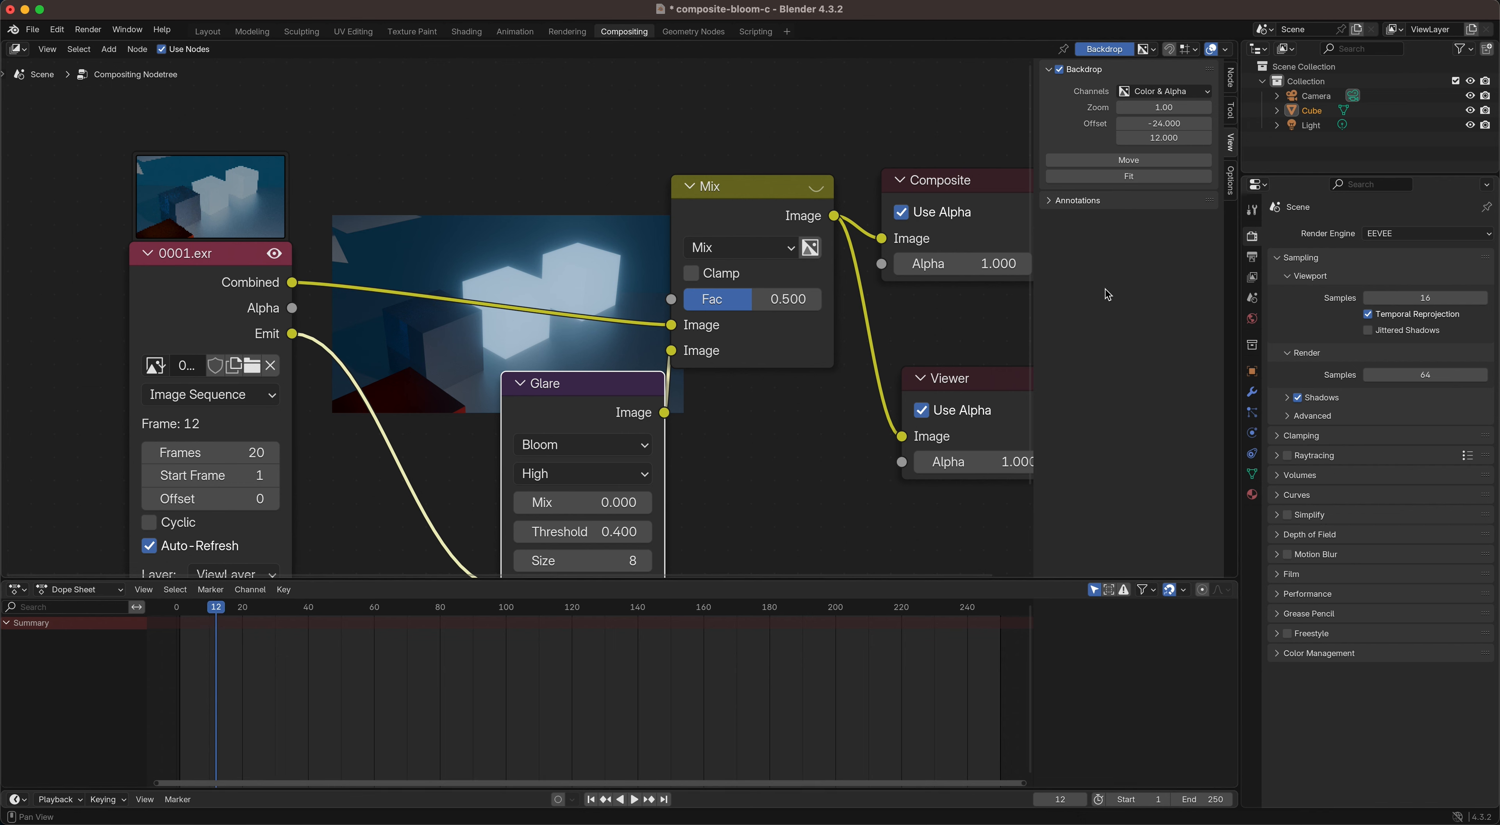
Step: Set the output resolution to 1280 by 720 px at 75%
click(1251, 257)
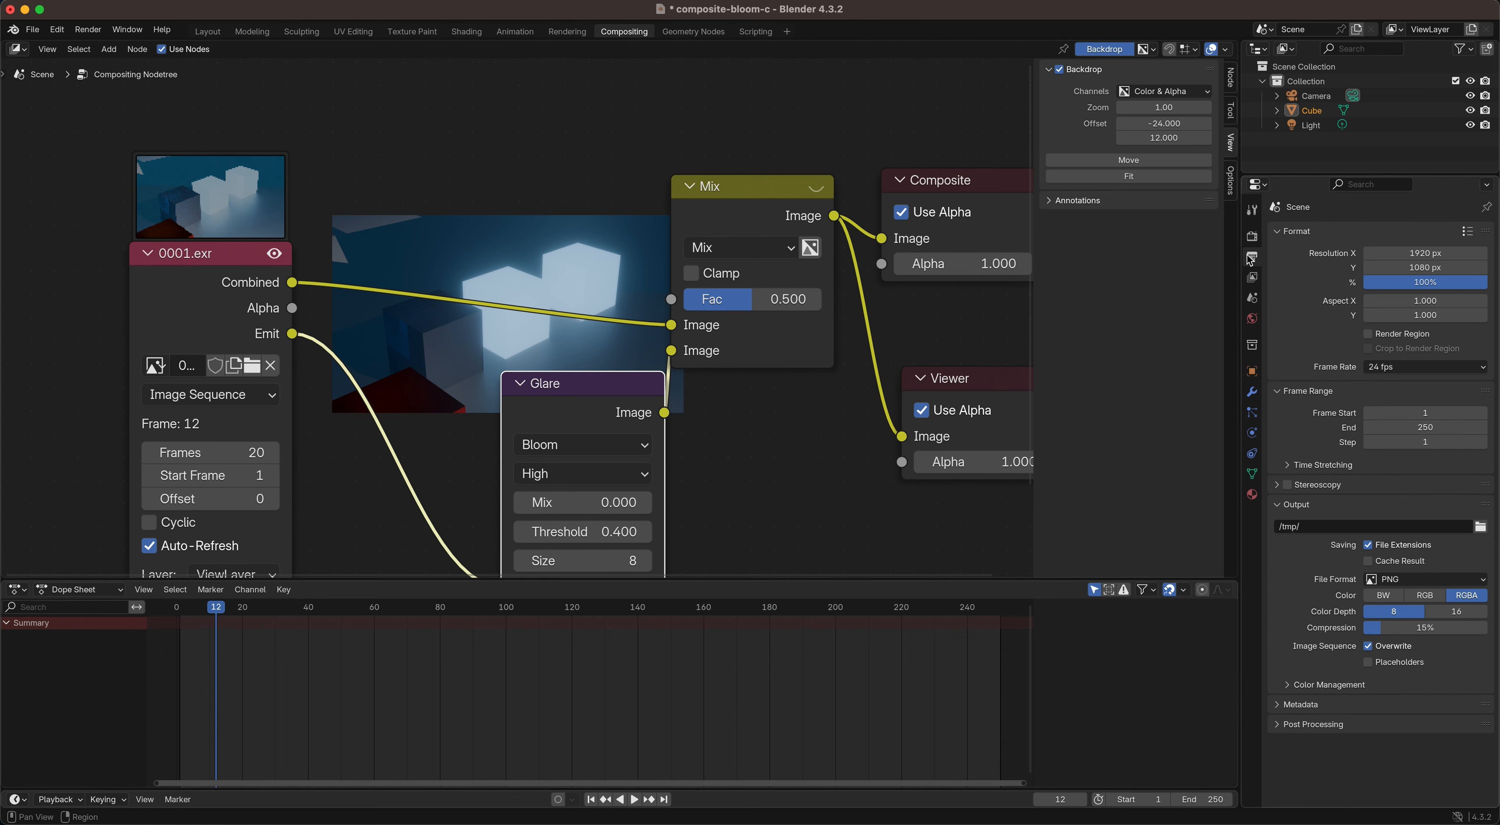
click(1388, 254)
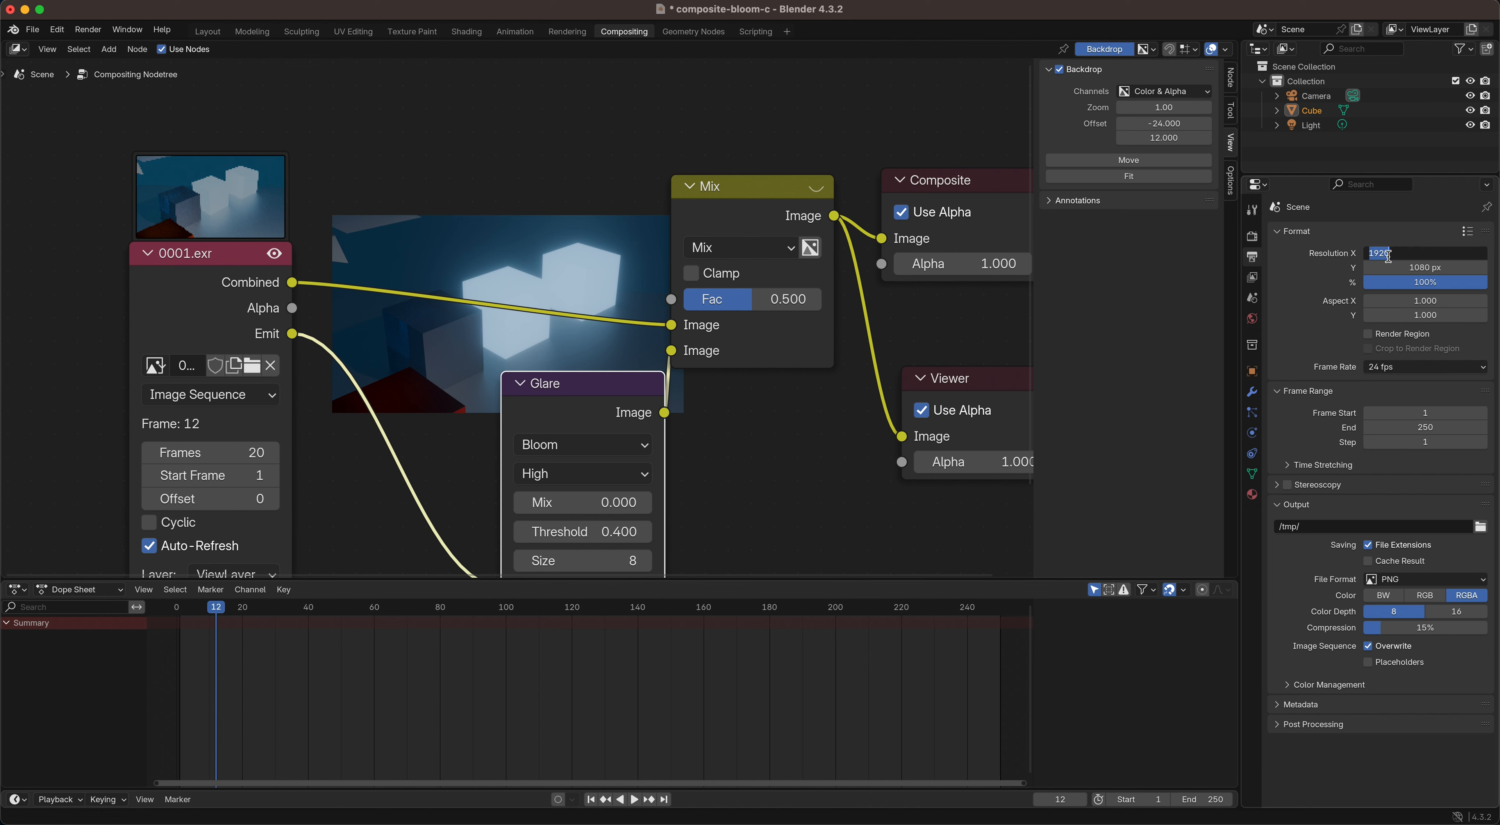
text(12)
key(Return)
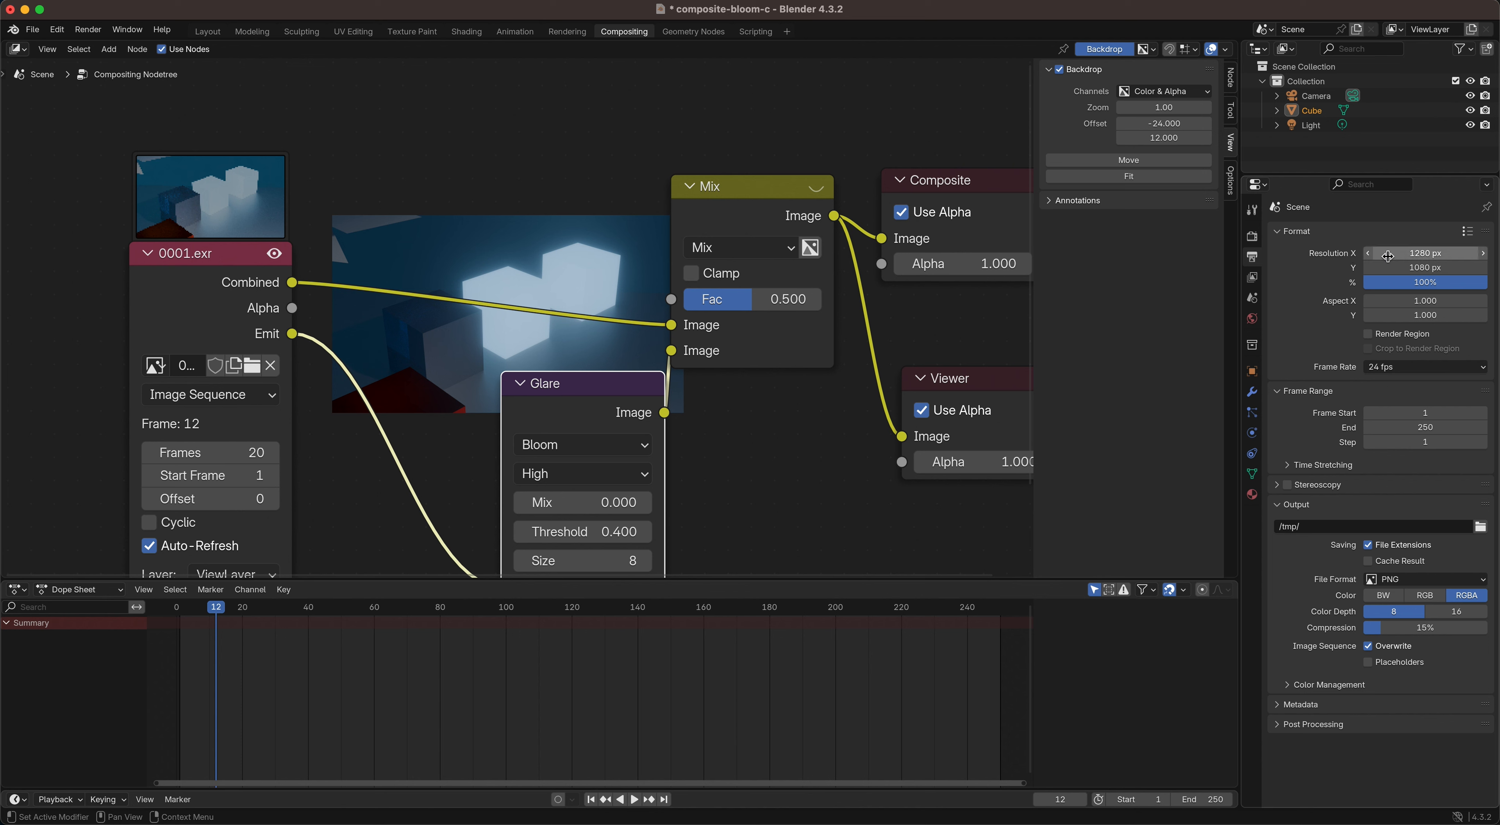
click(1399, 268)
text(720)
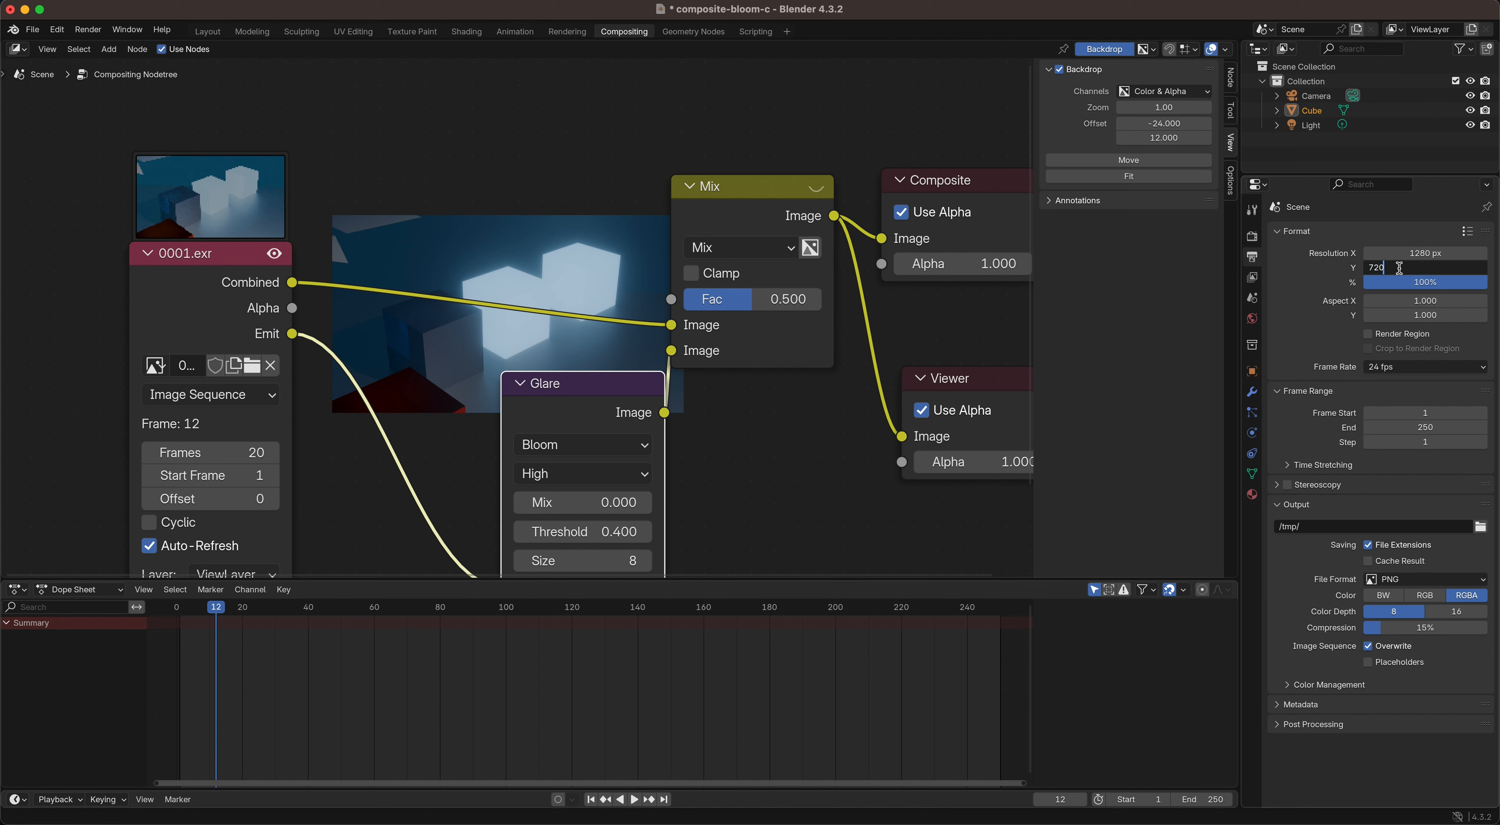
key(Return)
click(1417, 283)
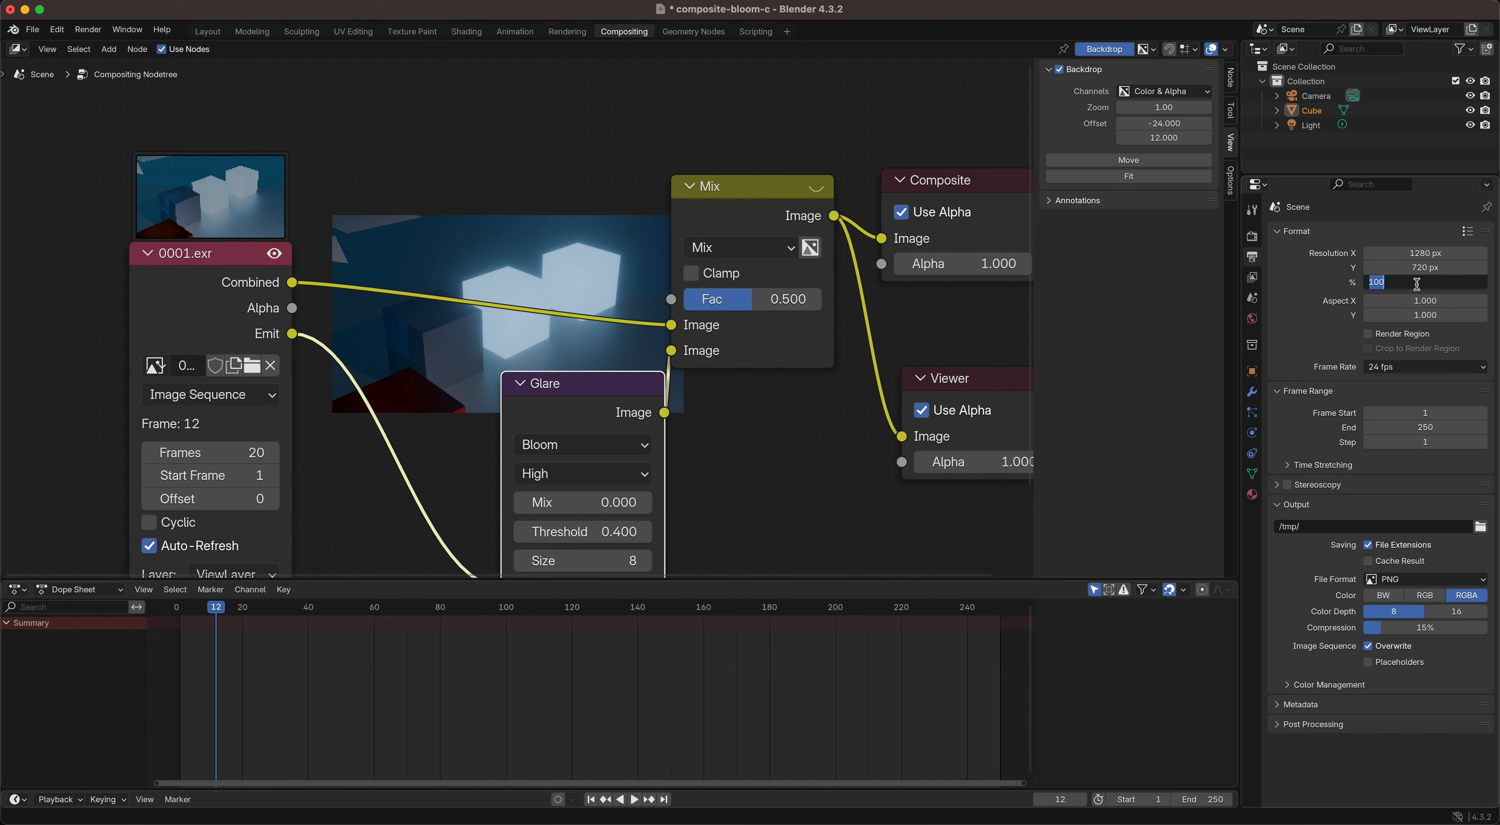
text(75)
key(Return)
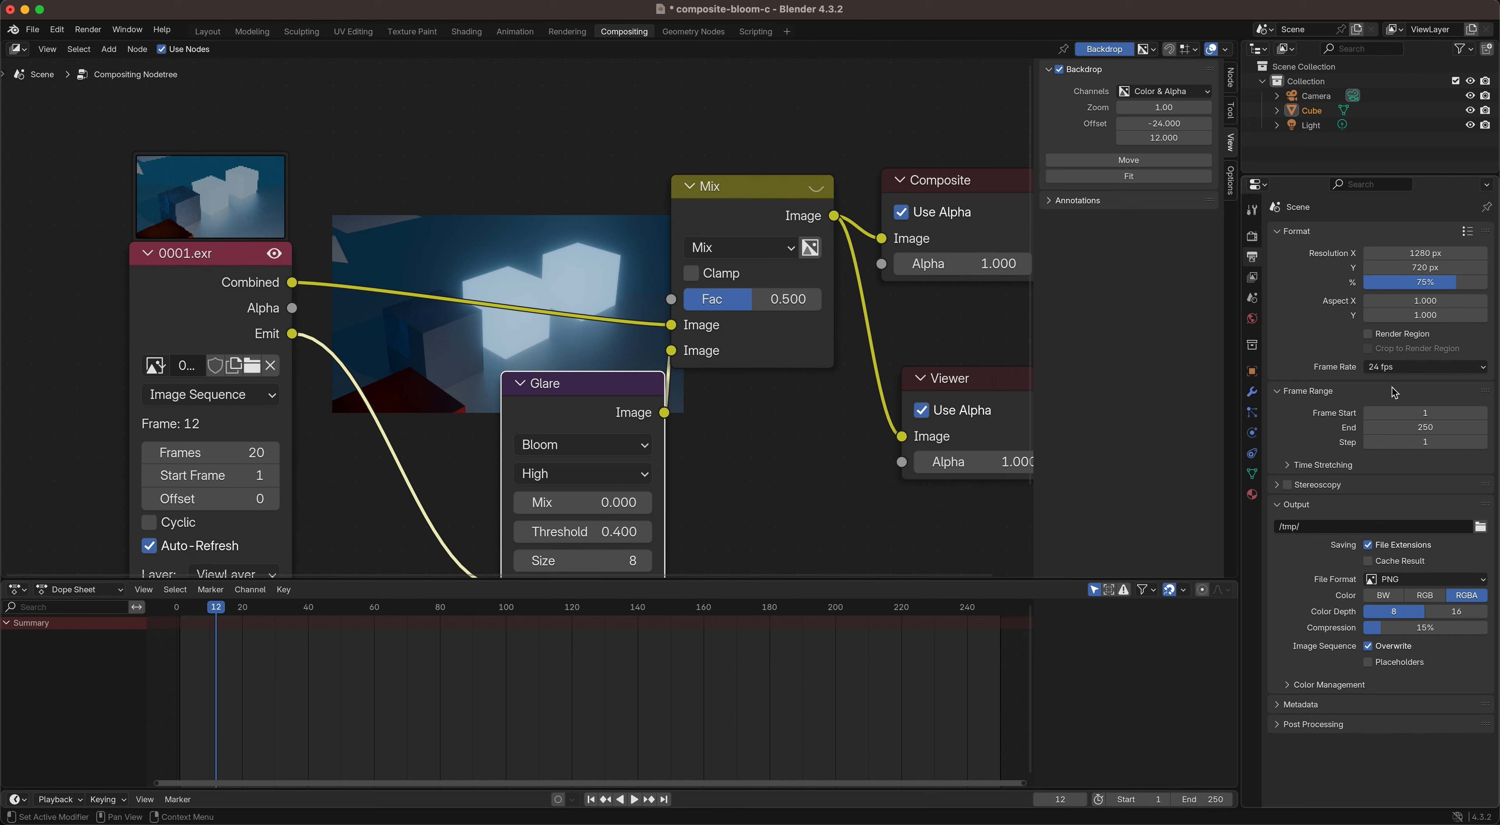
Step: End the output frame range at 20 and set the output folder to the Desktop
double_click(1434, 426)
text(20)
key(Return)
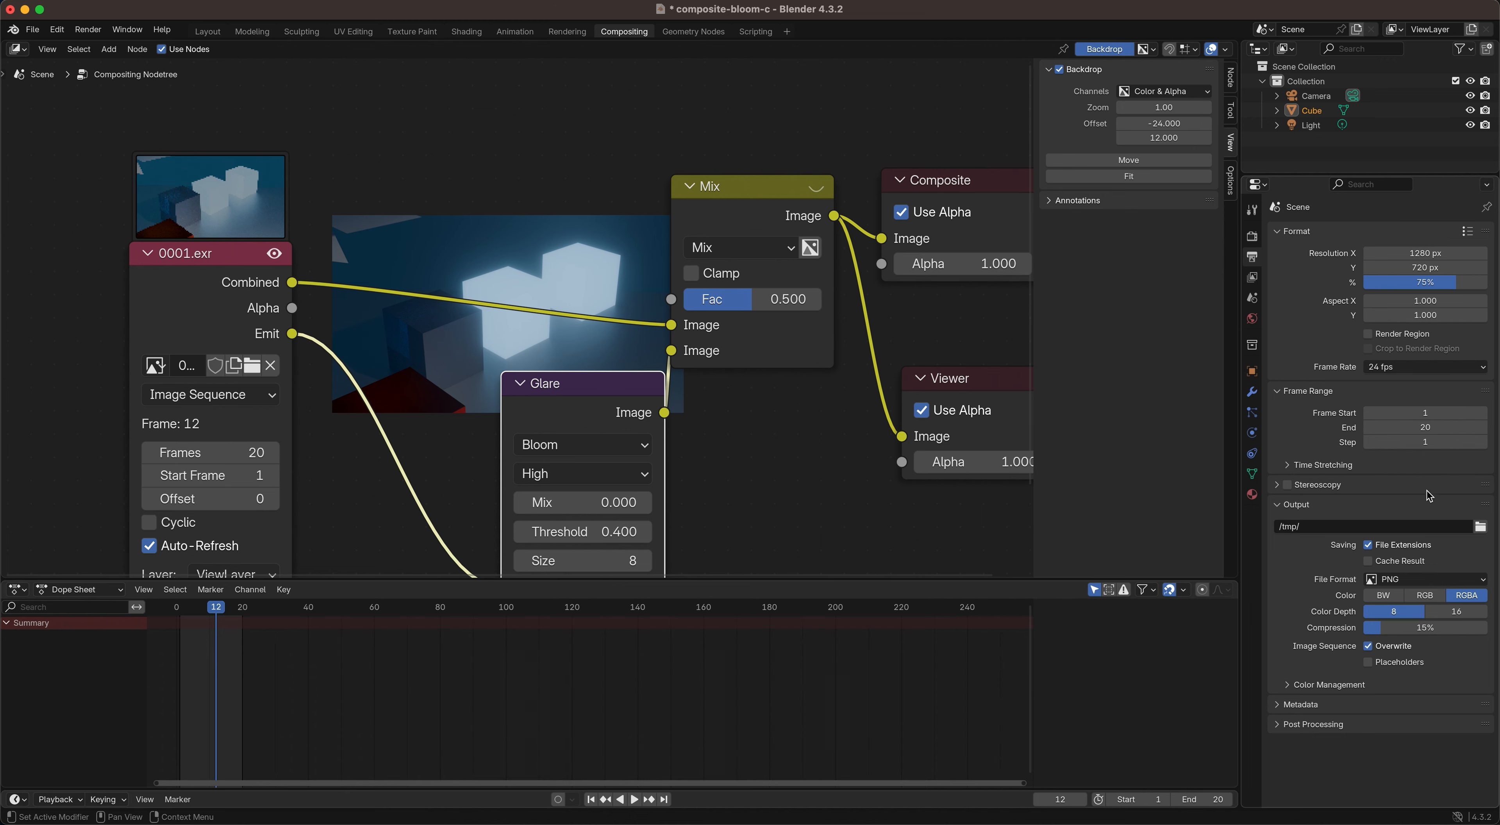
click(1479, 526)
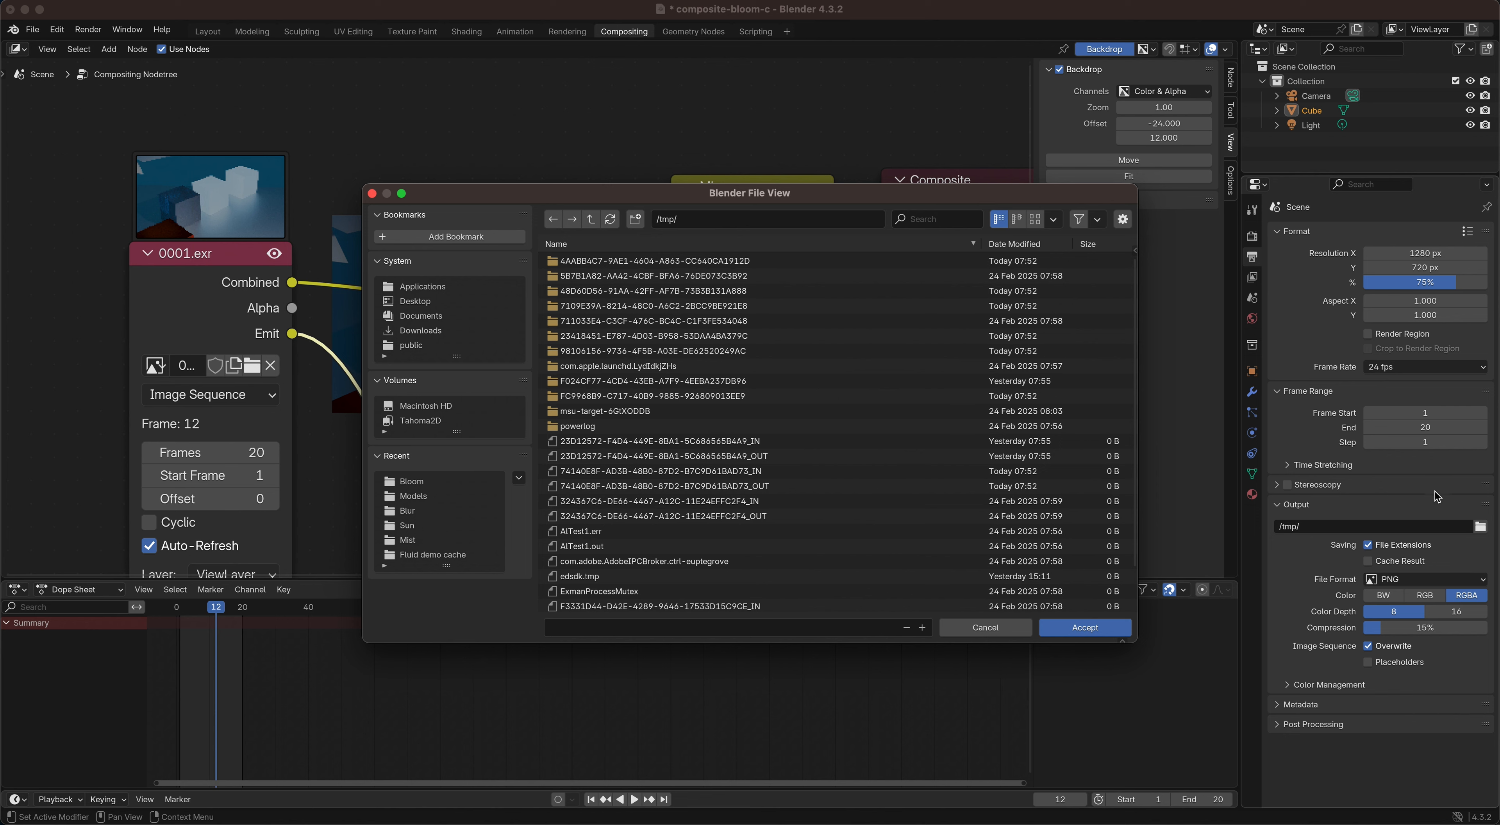
click(415, 301)
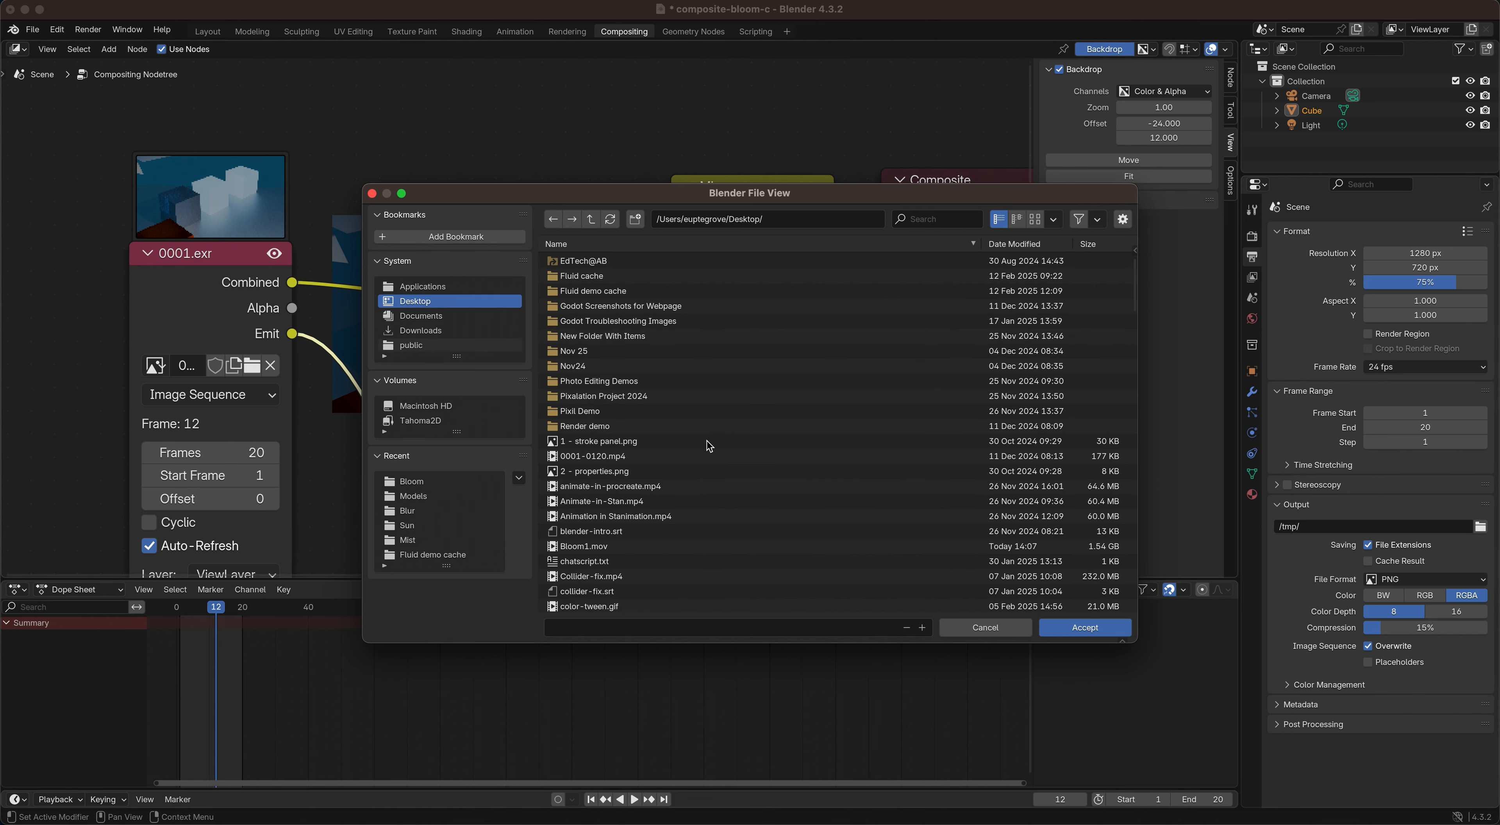
click(1099, 628)
Step: Set the output file format to FFmpeg Video and its encoding container to QuickTime
click(1399, 579)
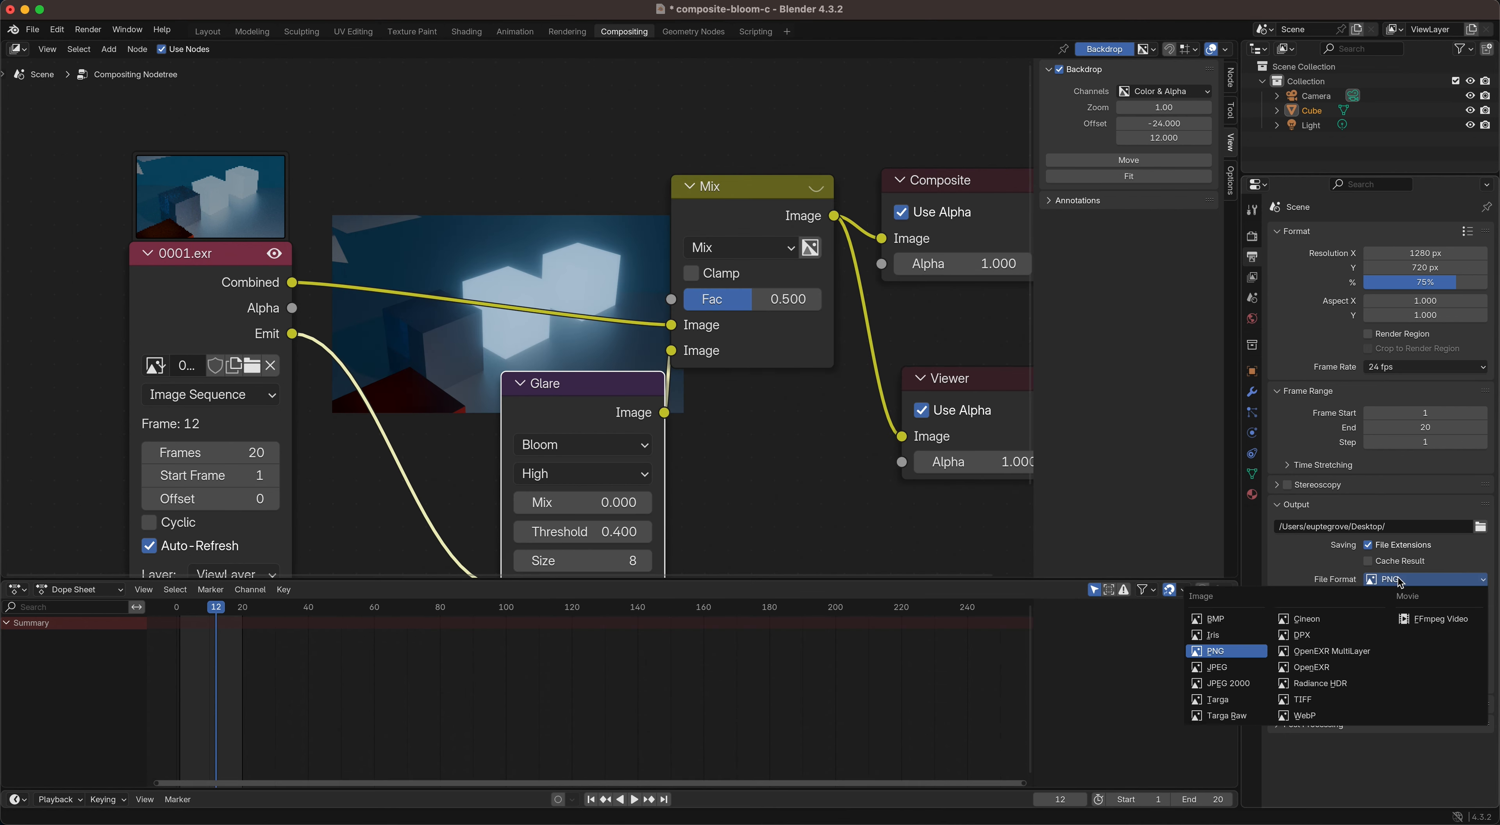
click(1440, 619)
click(1449, 579)
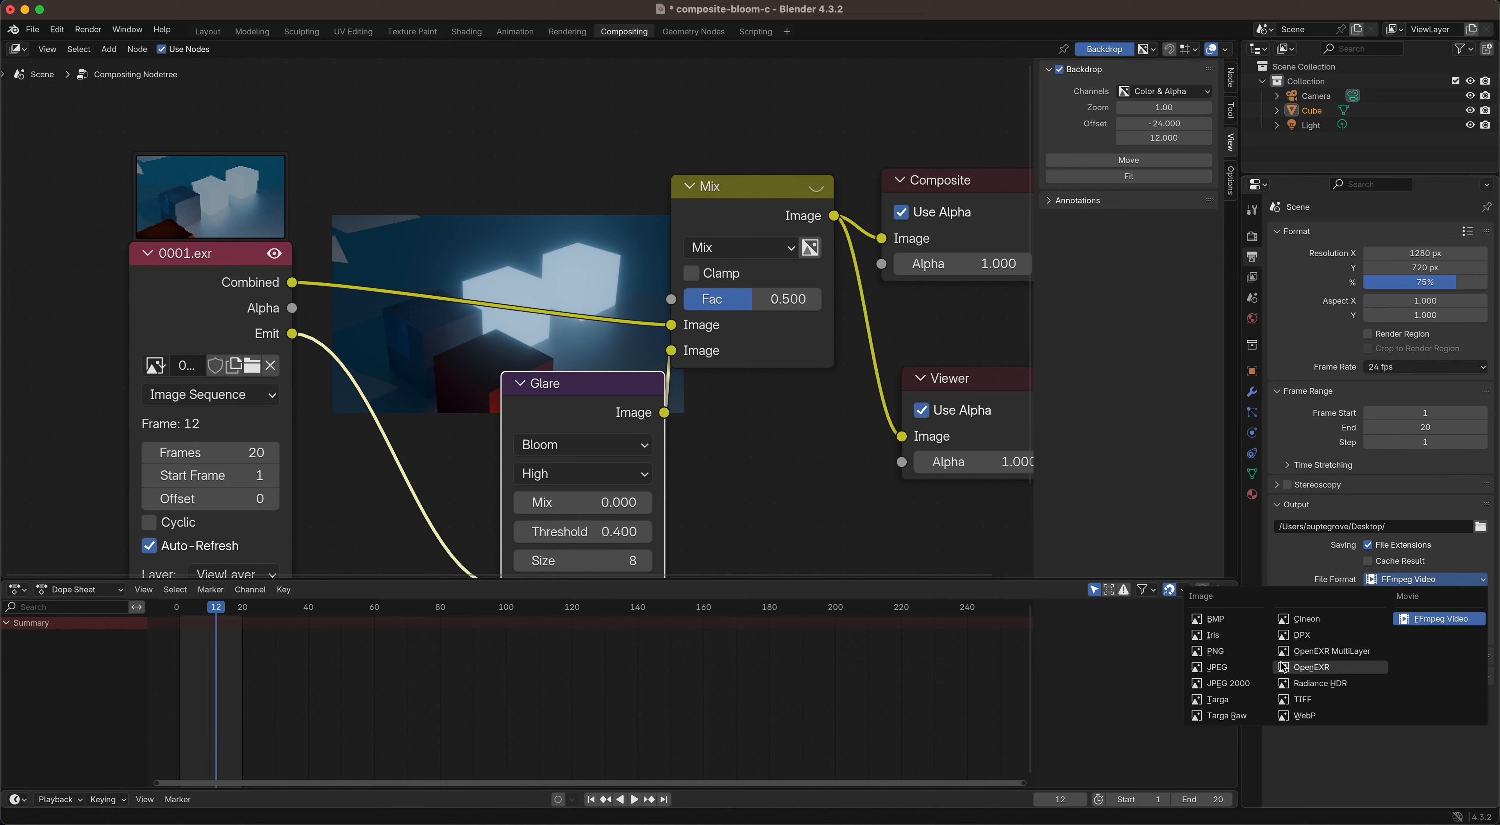
click(1435, 618)
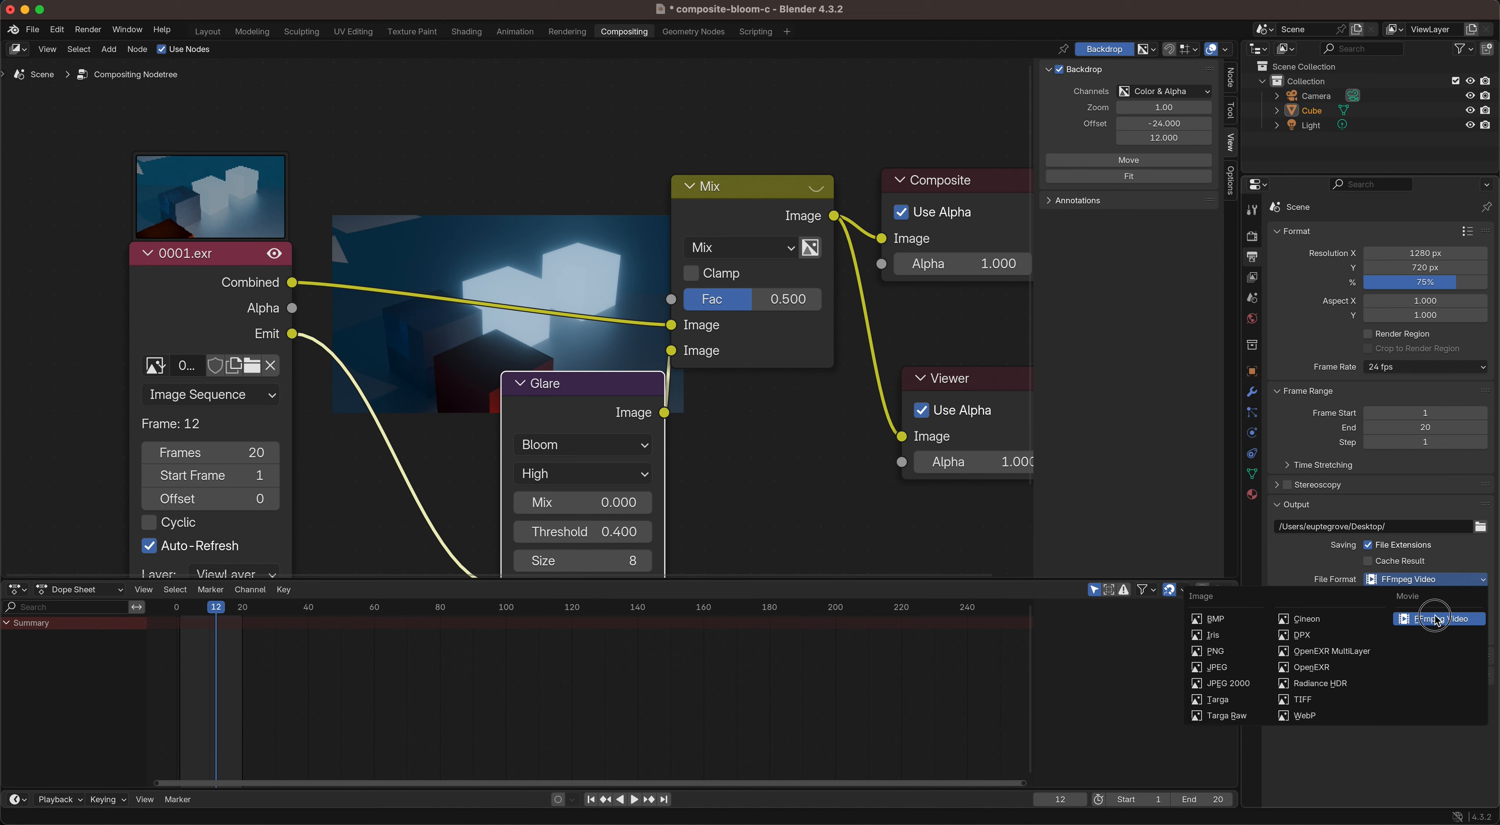
click(1290, 636)
scroll(1317, 629, down, 3)
click(1392, 575)
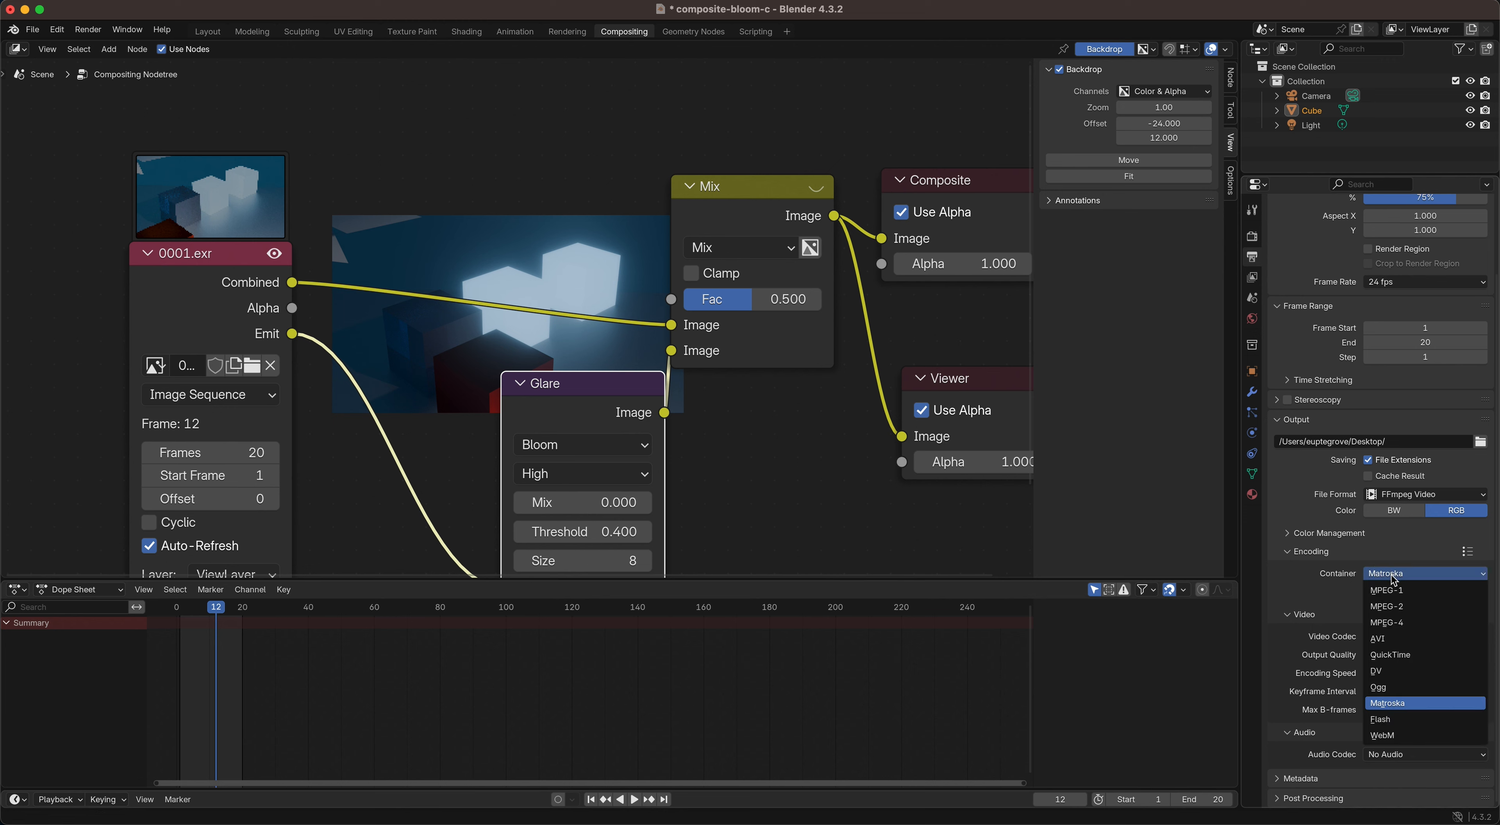
click(1408, 655)
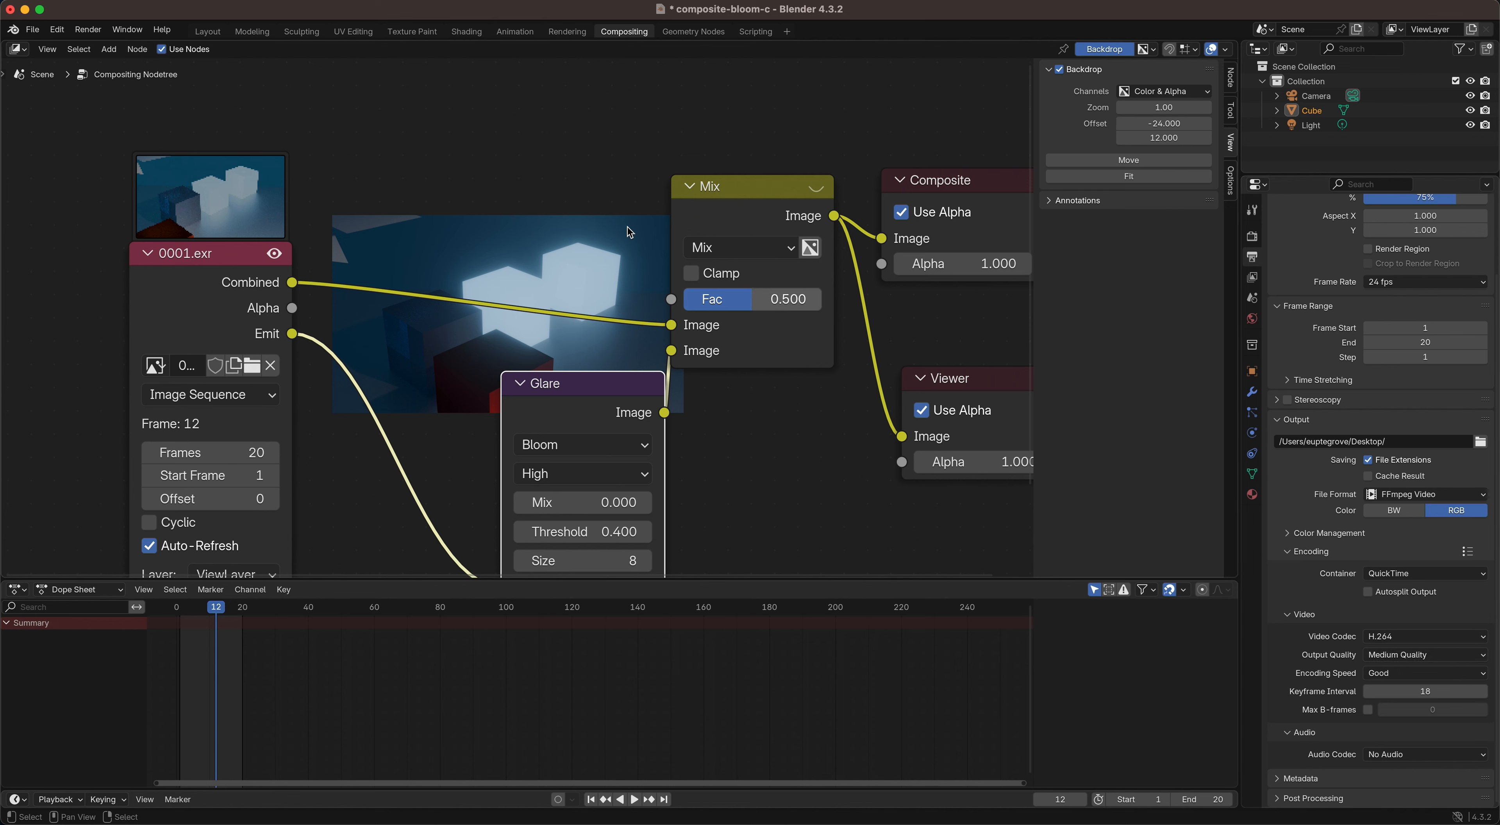
Step: Render the composited image sequence as an animation
click(80, 30)
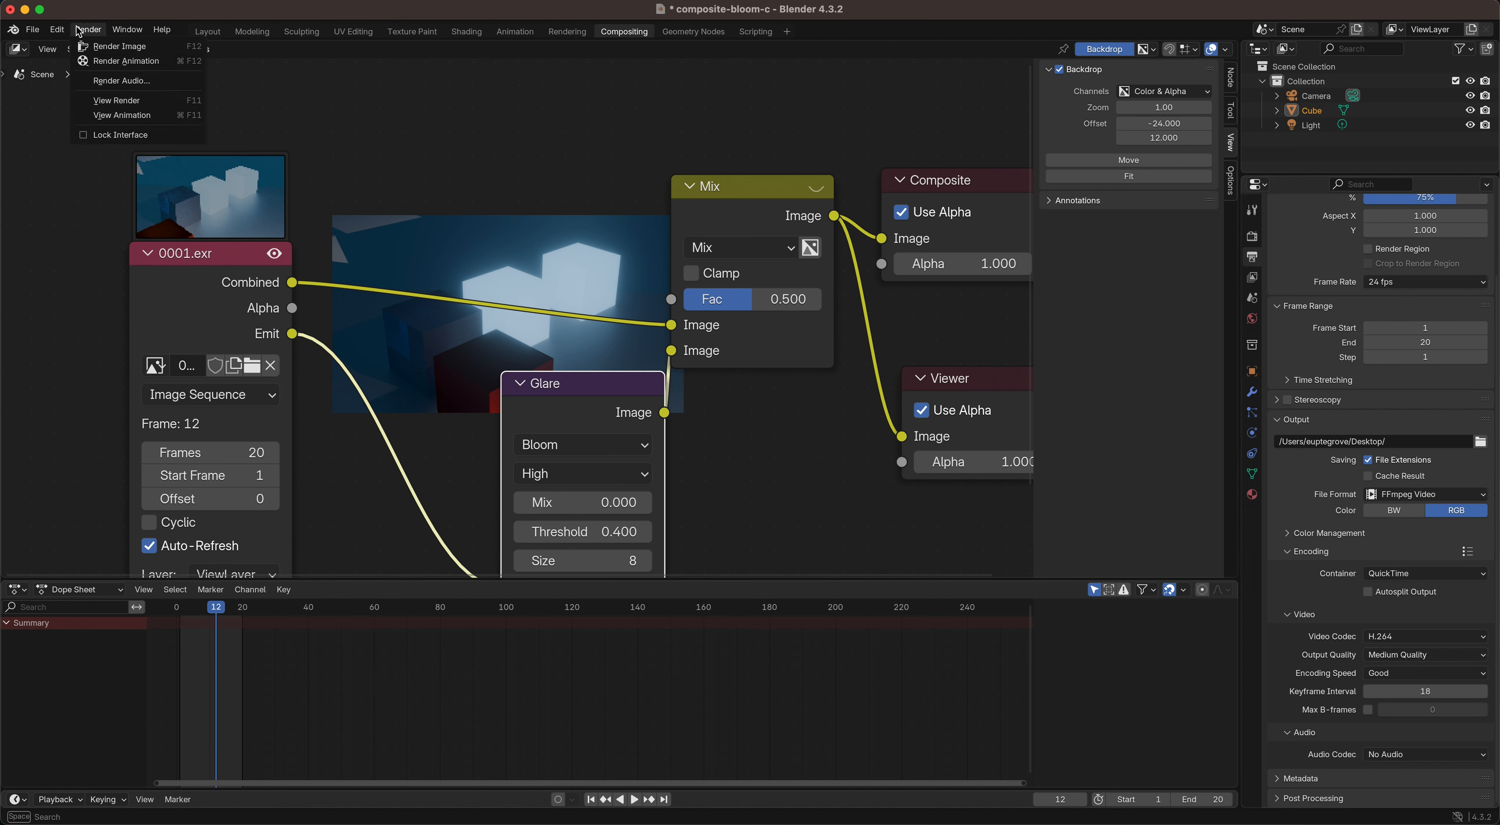
click(108, 61)
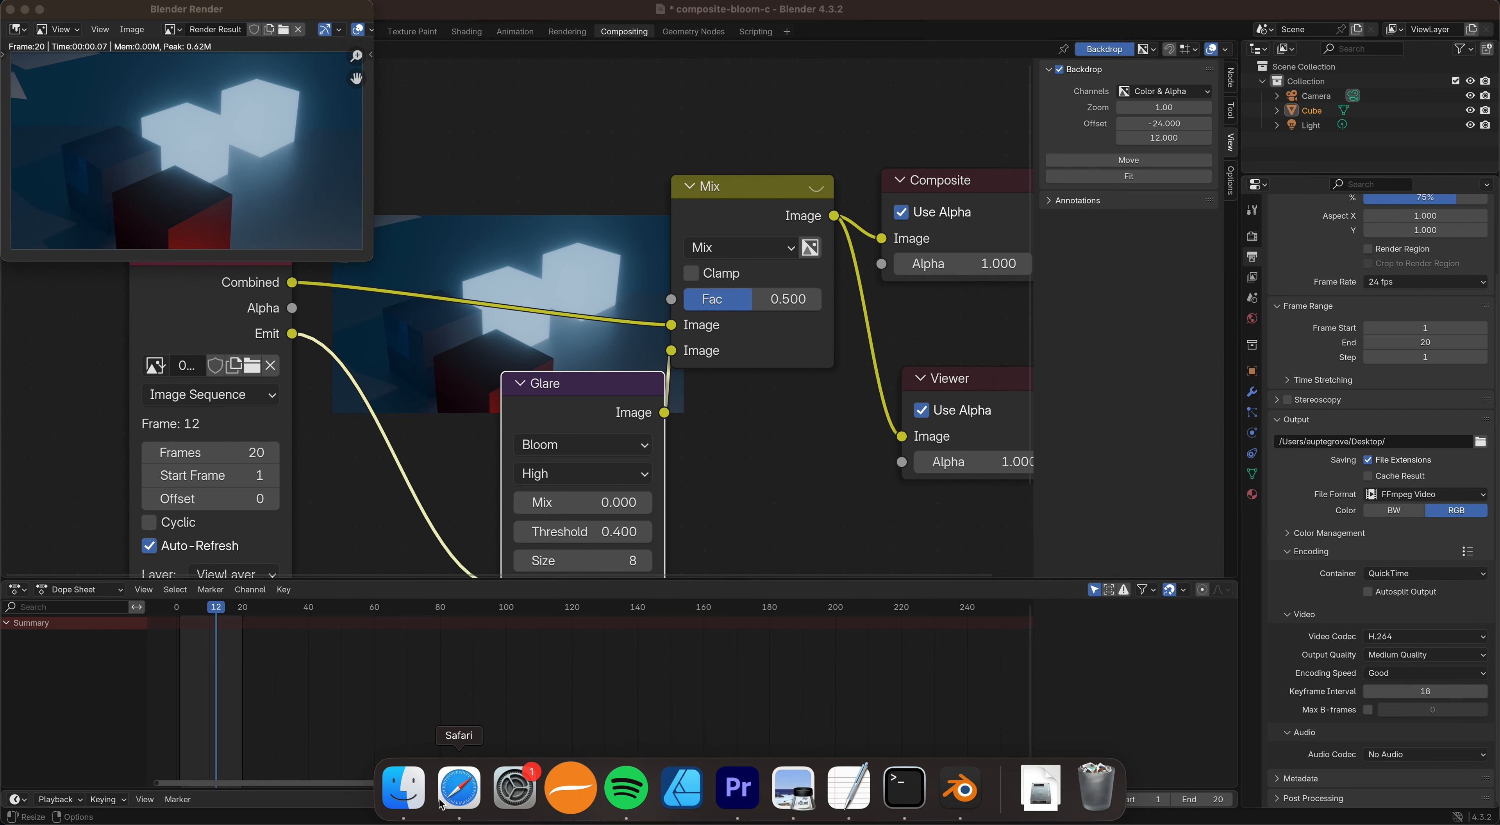
Step: Switch to Finder, play the rendered 0001-0020.mov from the Desktop, and close the video
click(404, 782)
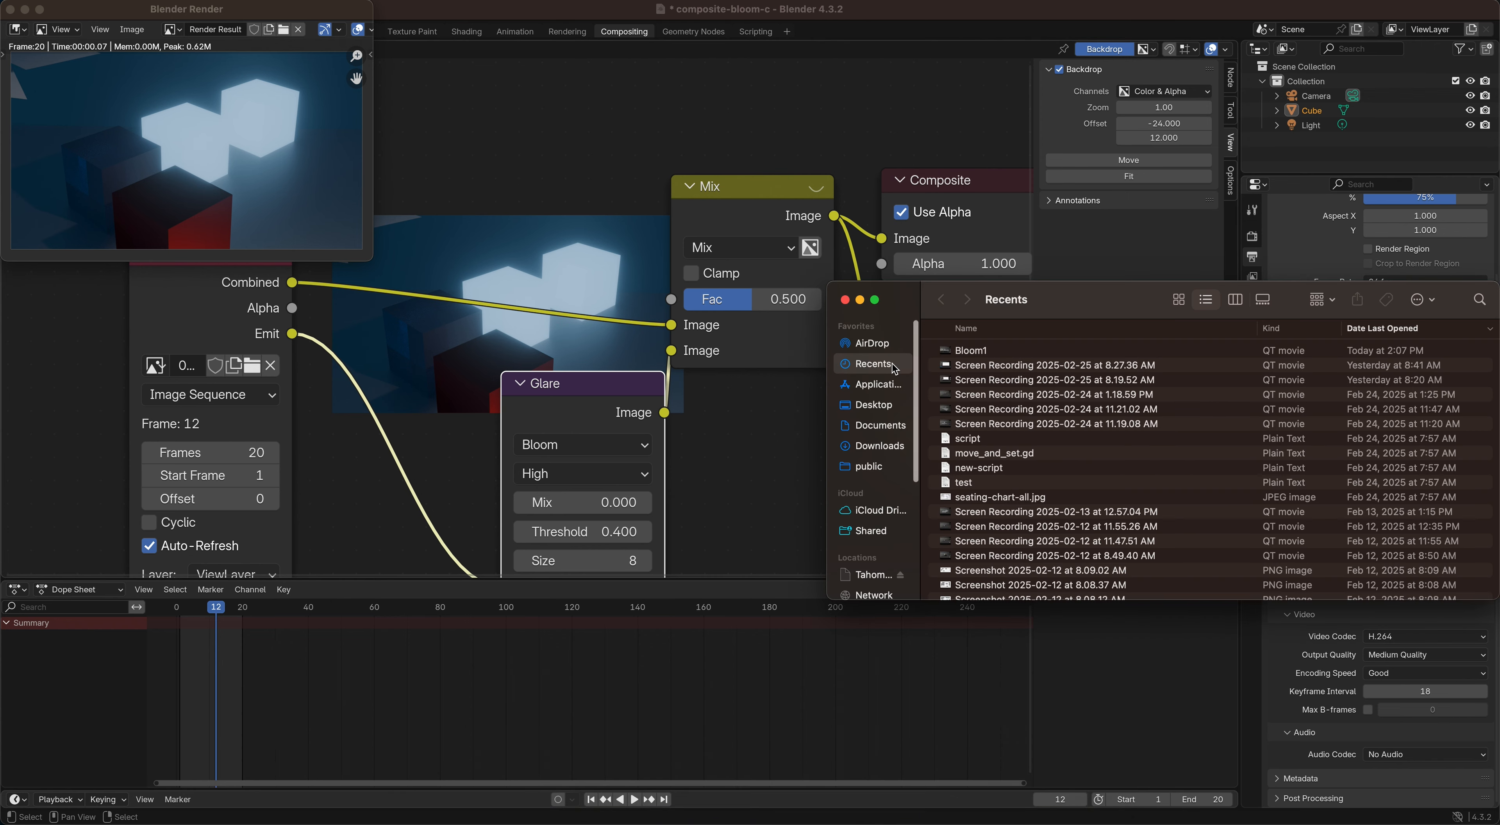
click(873, 405)
click(961, 352)
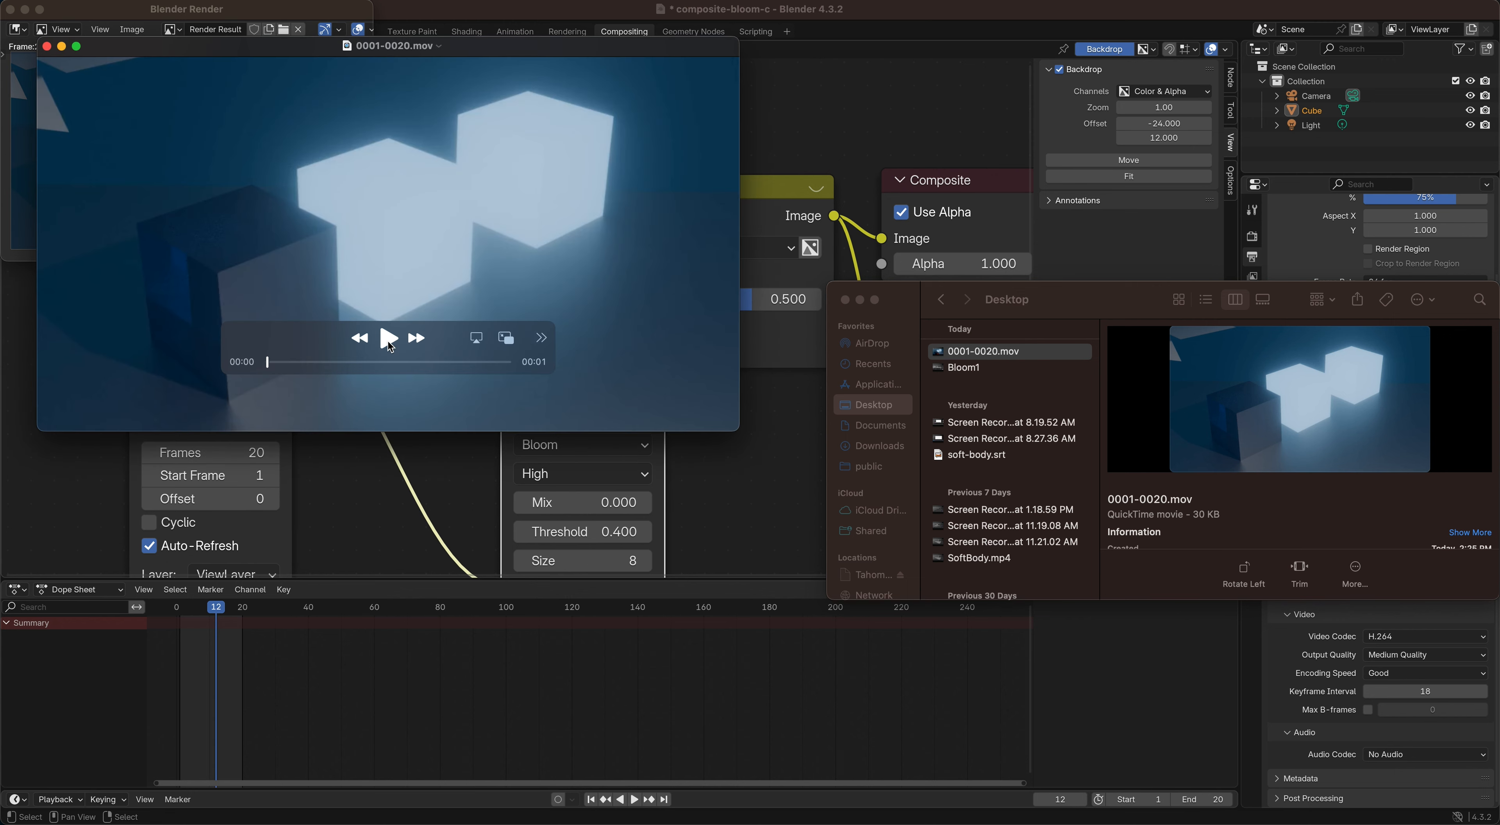
click(387, 339)
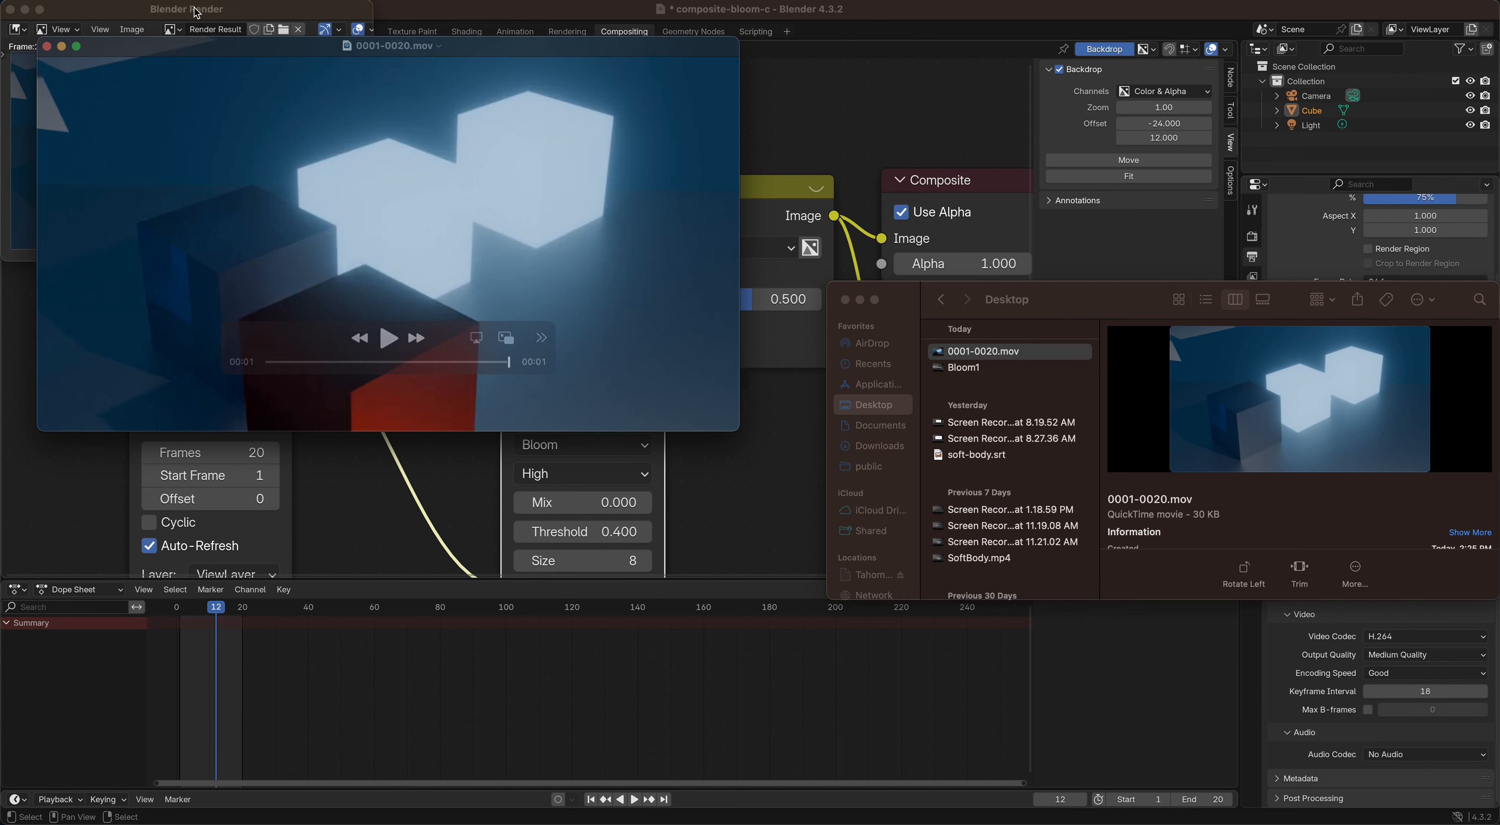
click(47, 47)
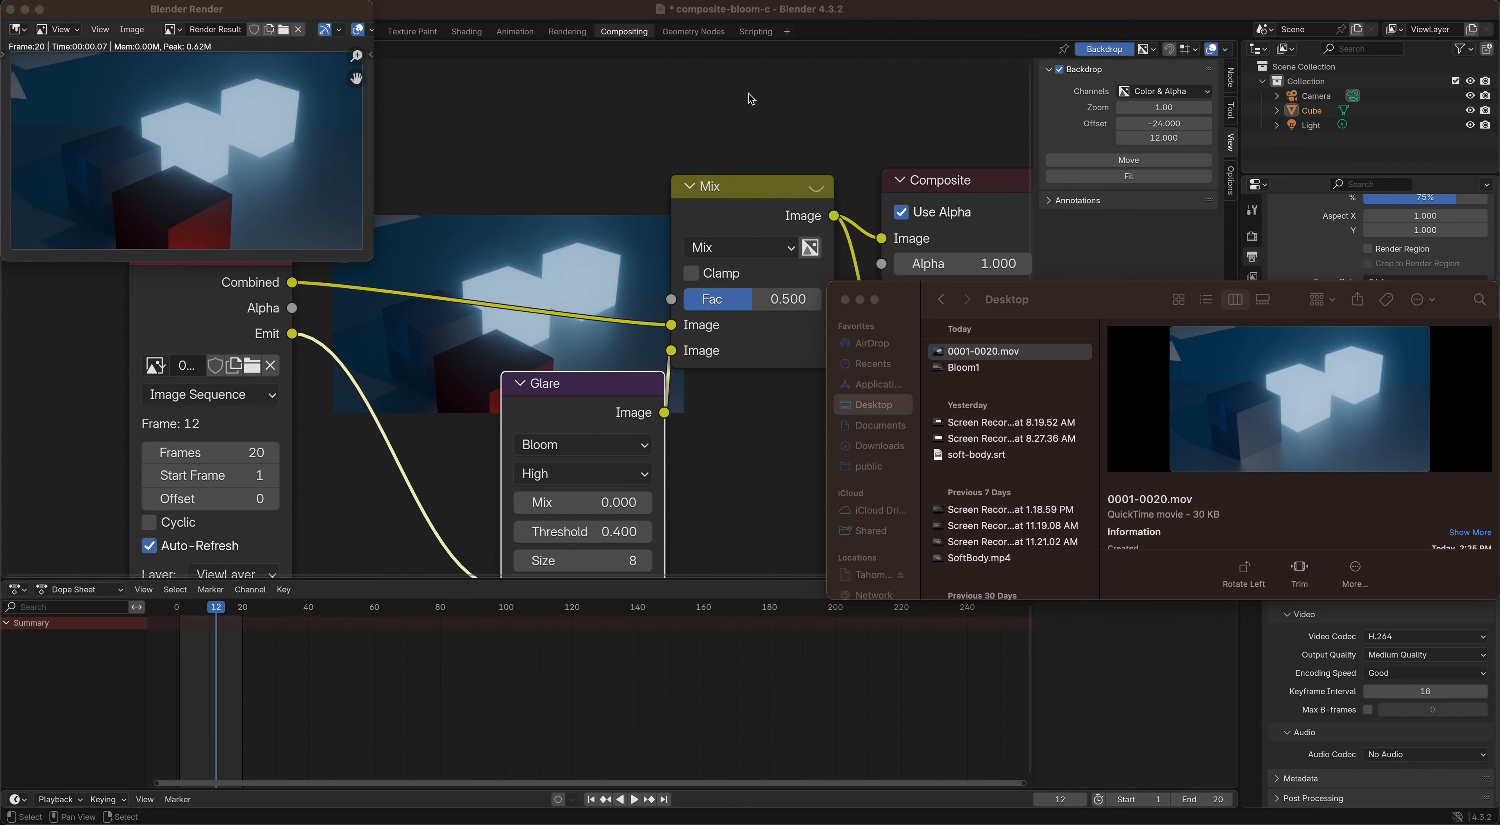